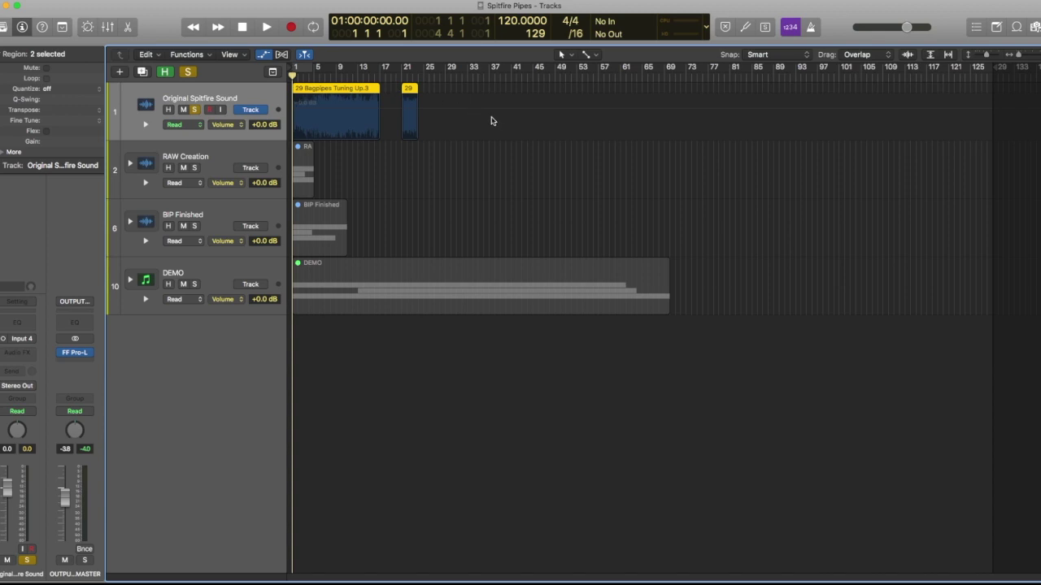
# - Play the opening of the soloed Original Spitfire Sound track, then deselect its regions and return the playhead to the start
pyautogui.press('space')
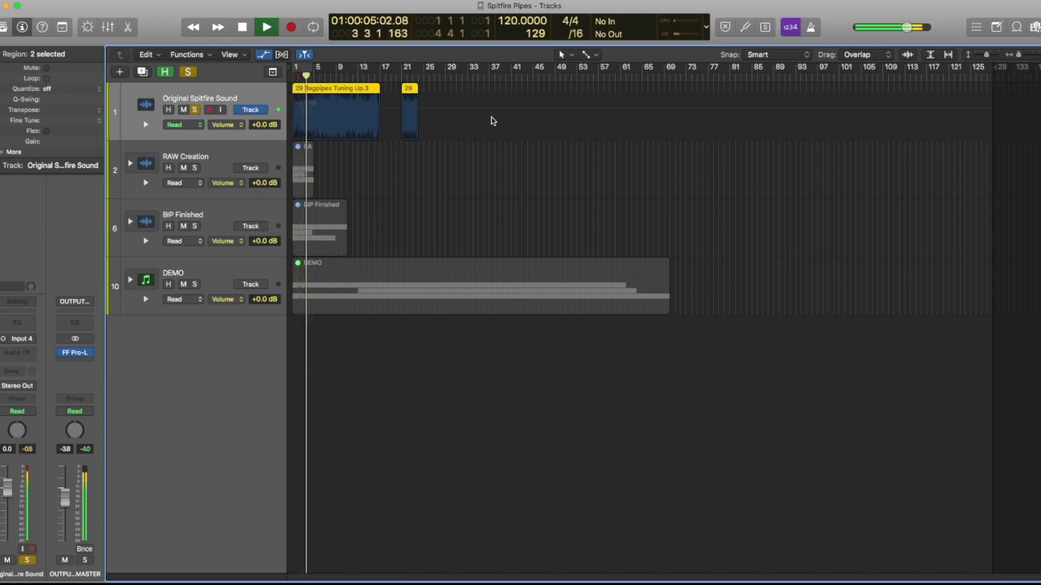
pyautogui.press('space')
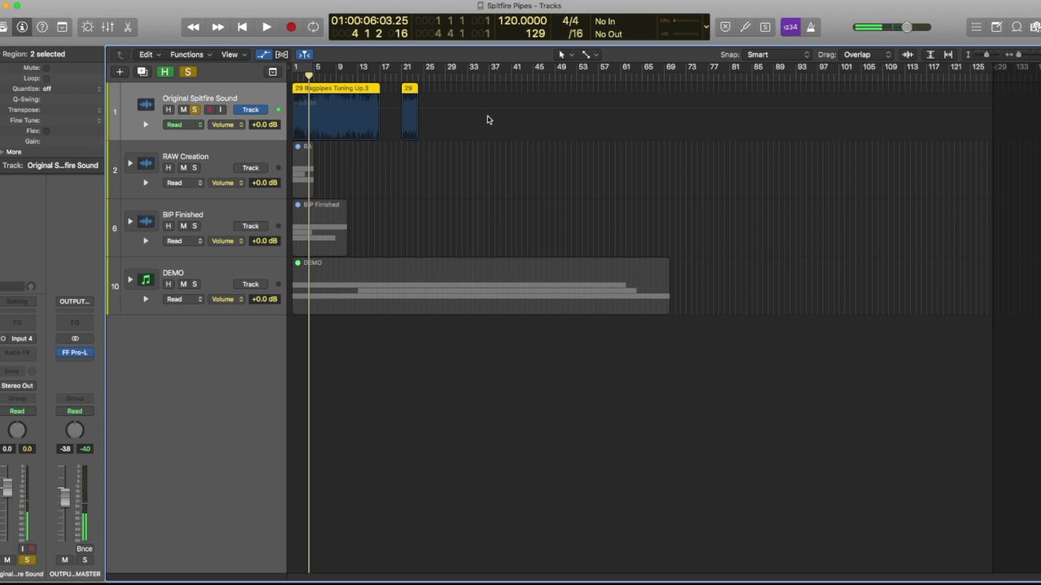
pyautogui.click(369, 178)
pyautogui.press('Return')
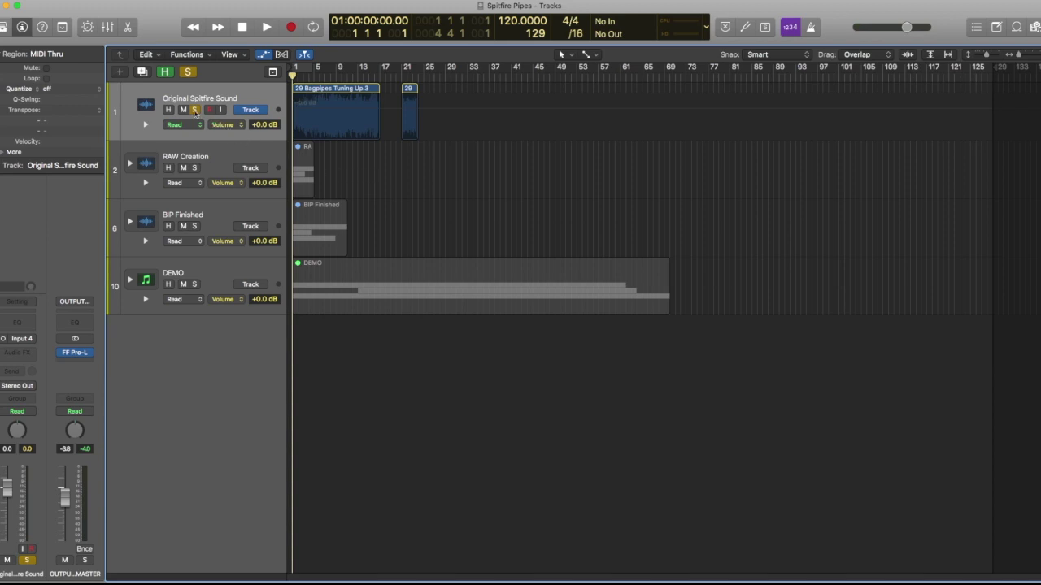
# - Unsolo the Original Spitfire Sound track and expand the RAW Creation stack with track automation hidden
pyautogui.click(195, 110)
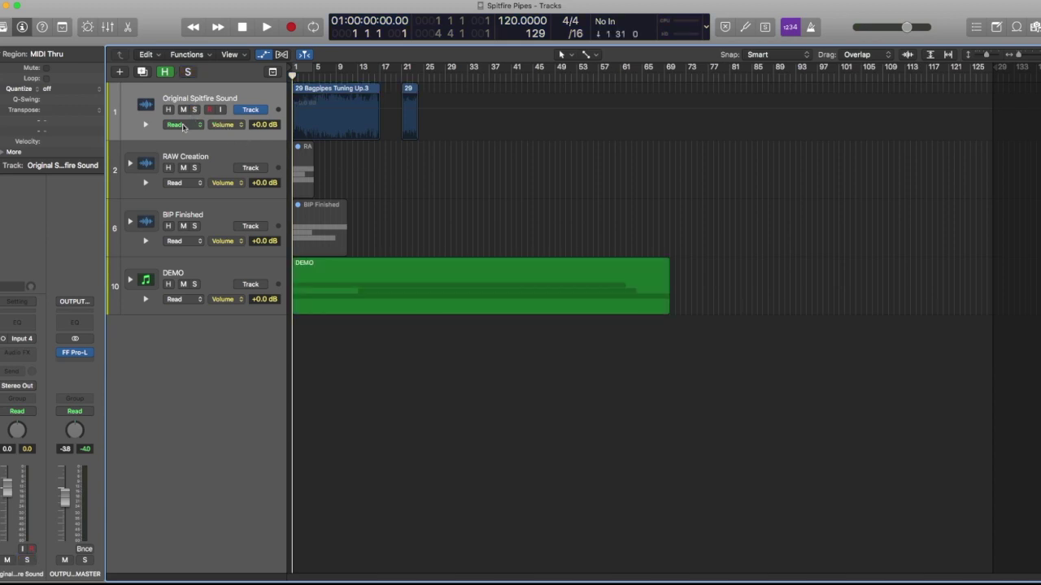
pyautogui.click(130, 162)
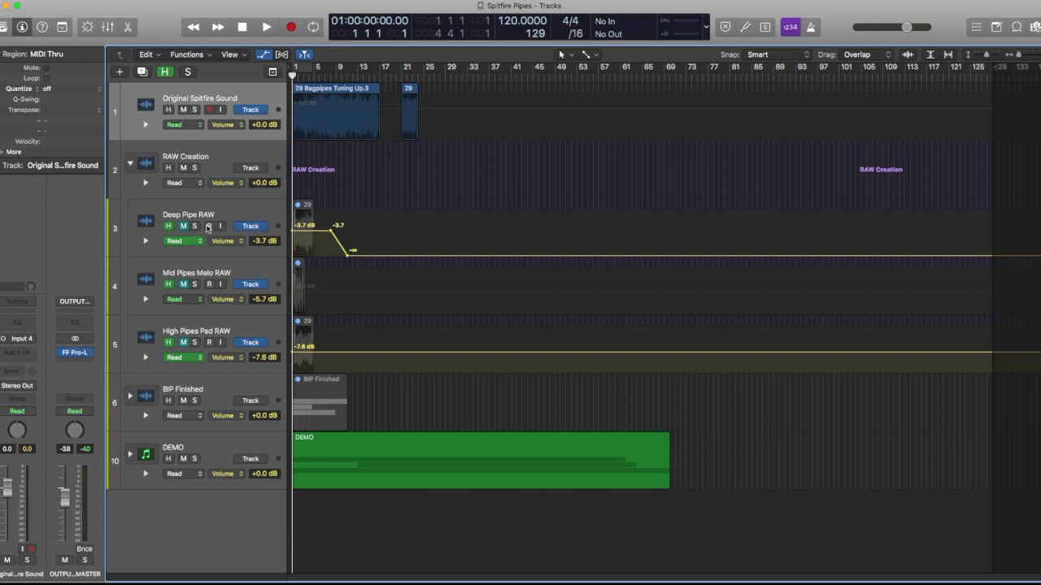
pyautogui.click(263, 56)
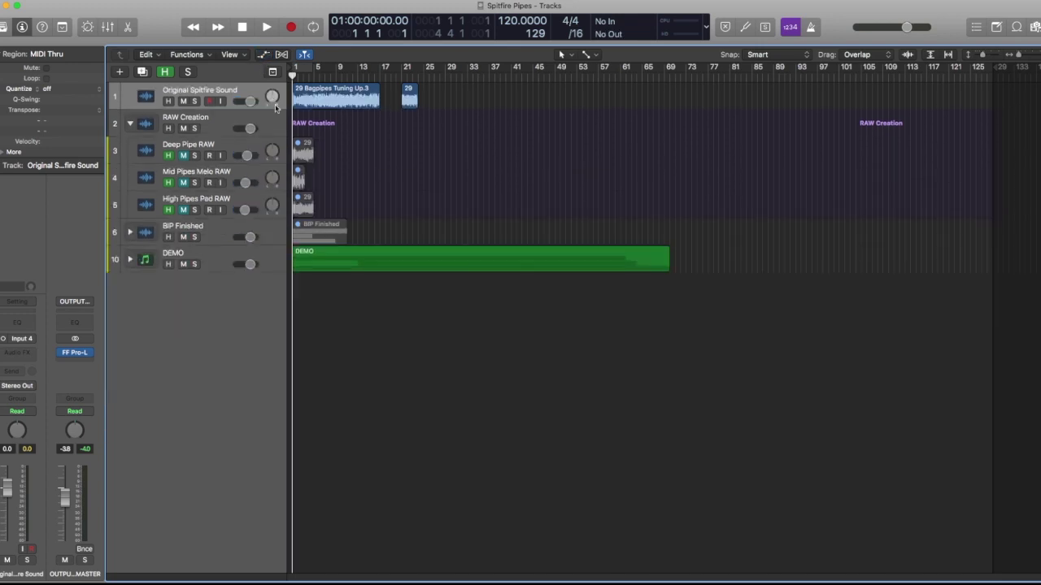
# - Isolate Deep Pipe RAW by unmuting the three RAW pipe tracks, muting Original Spitfire Sound and soloing Deep Pipe RAW
pyautogui.moveTo(183, 158); pyautogui.dragTo(183, 208)
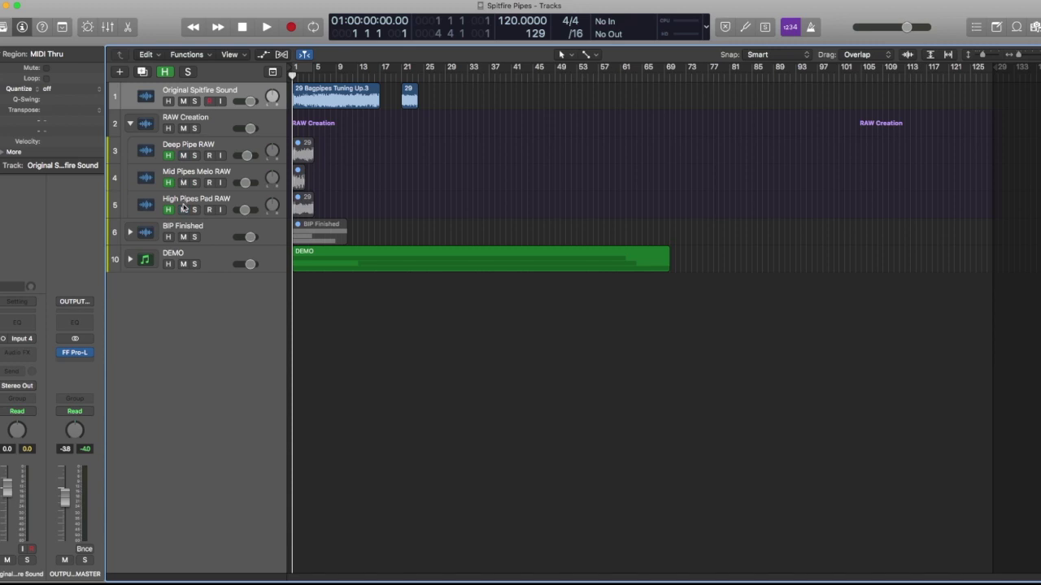
pyautogui.click(184, 102)
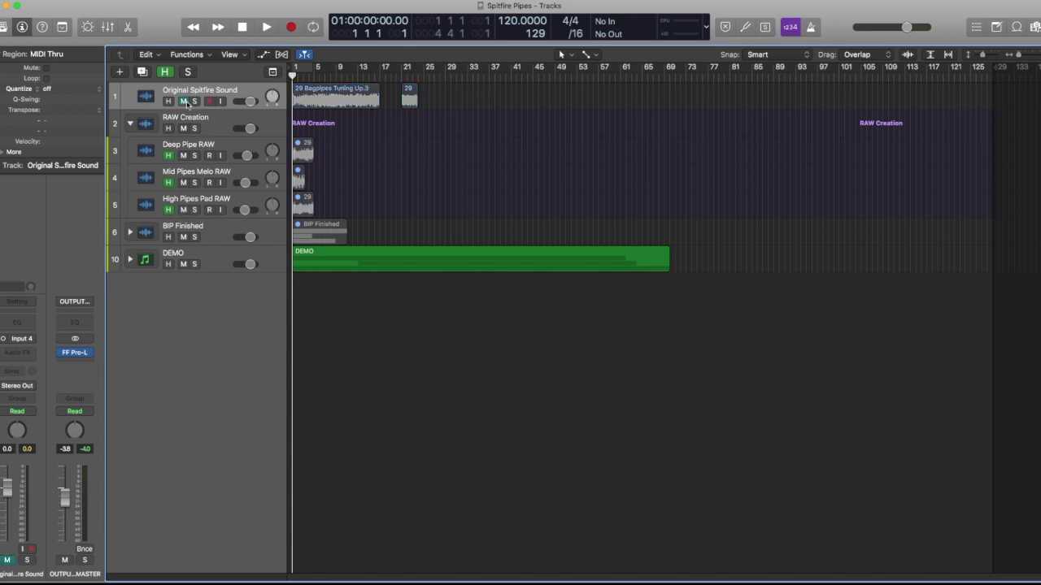
pyautogui.click(195, 155)
pyautogui.click(212, 150)
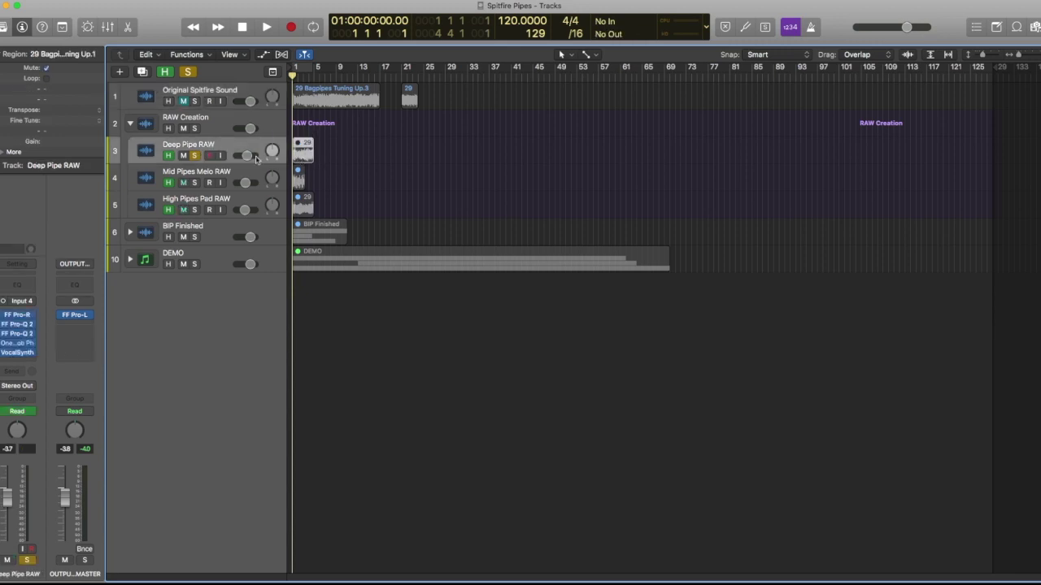
# - Review the plug-in chains of the Deep Pipe, Mid Pipes Melo and High Pipes Pad RAW tracks, ending on Deep Pipe RAW
pyautogui.moveTo(31, 320)
pyautogui.click(201, 175)
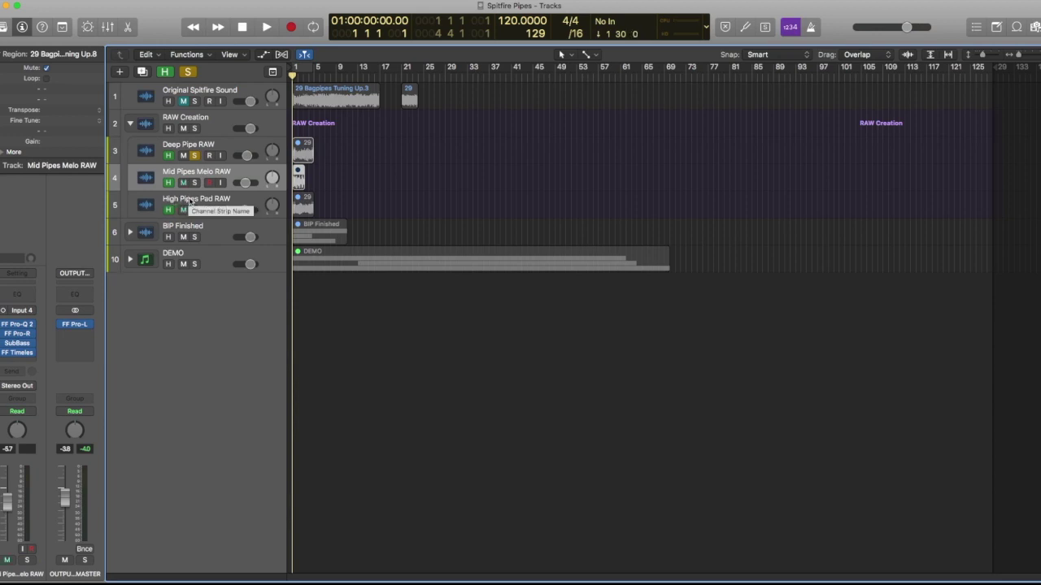
pyautogui.click(189, 200)
pyautogui.click(193, 175)
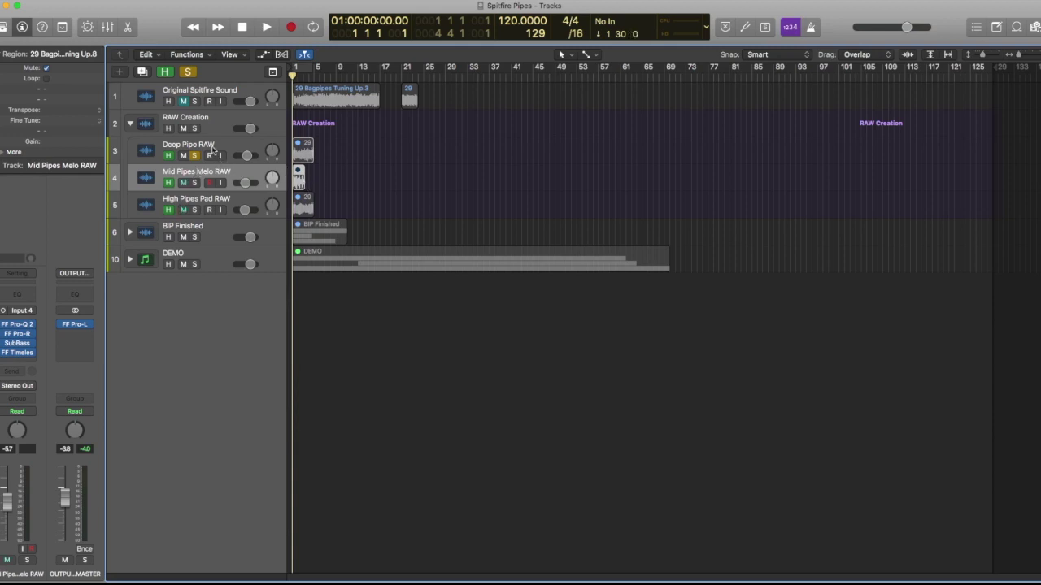
pyautogui.click(209, 148)
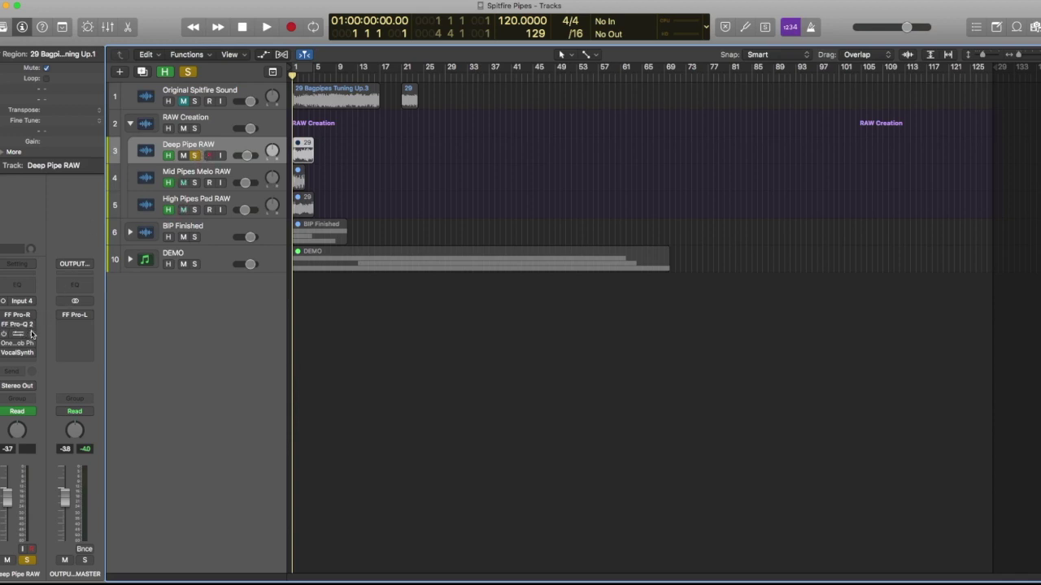
# - Unmute the Deep Pipe RAW region and play it with the track's plug-ins bypassed
pyautogui.click(306, 147)
pyautogui.press('space')
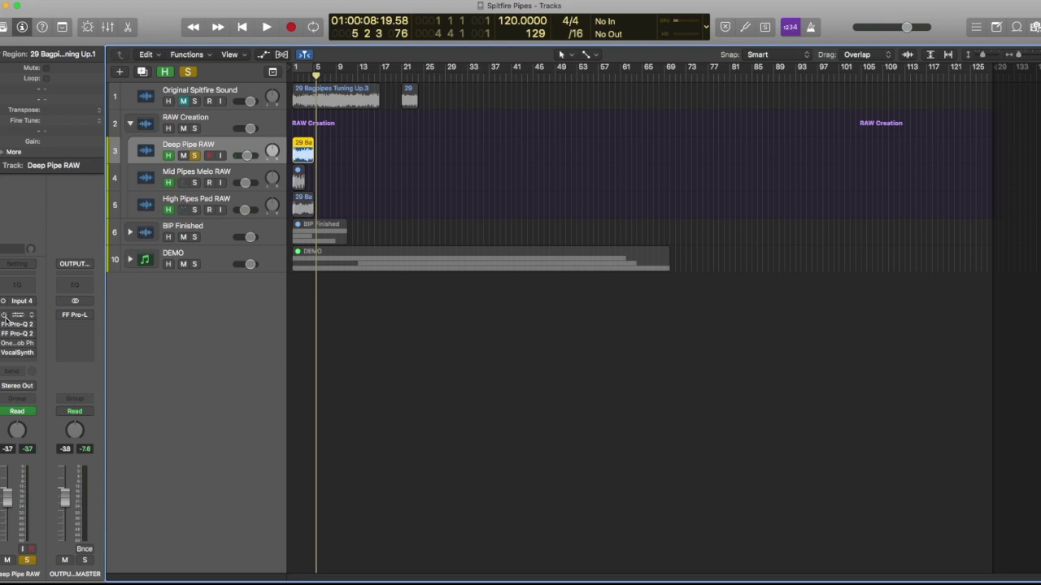
# - Re-enable all five plug-ins on Deep Pipe RAW, play the processed sound and return the playhead to the start
pyautogui.moveTo(8, 317); pyautogui.dragTo(6, 359)
pyautogui.press('Return')
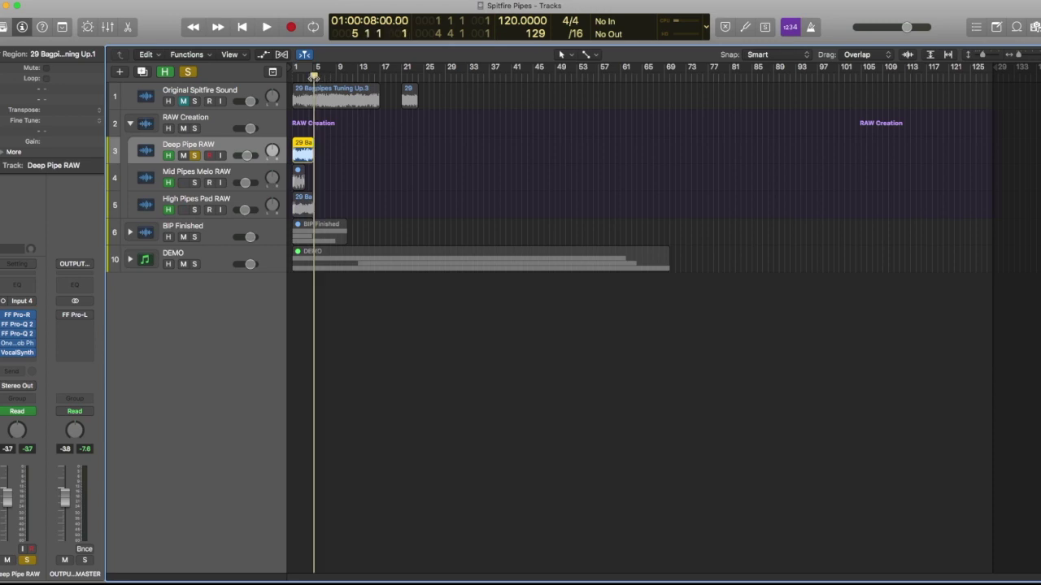
pyautogui.press('space')
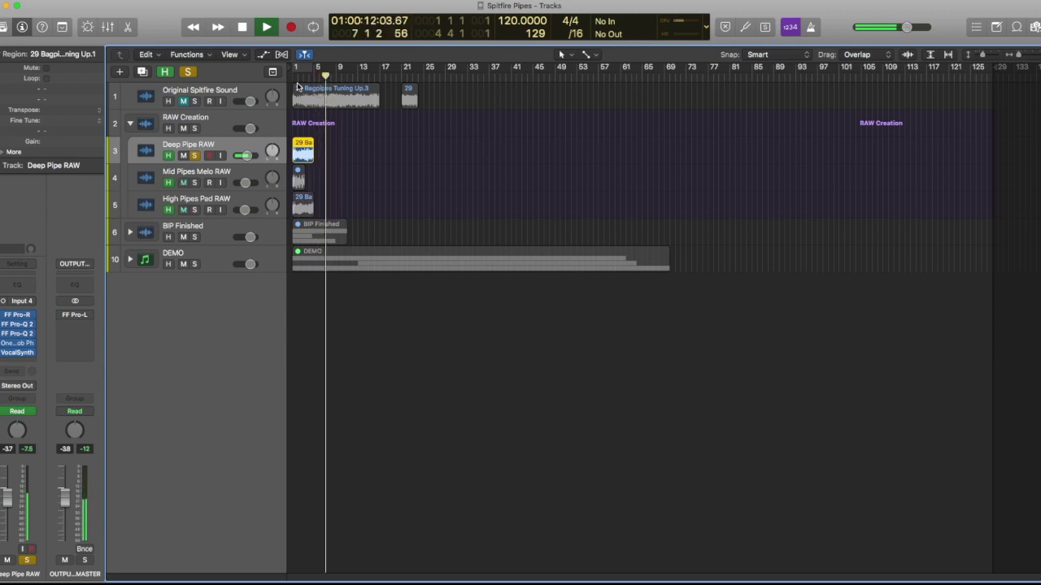
pyautogui.press('space')
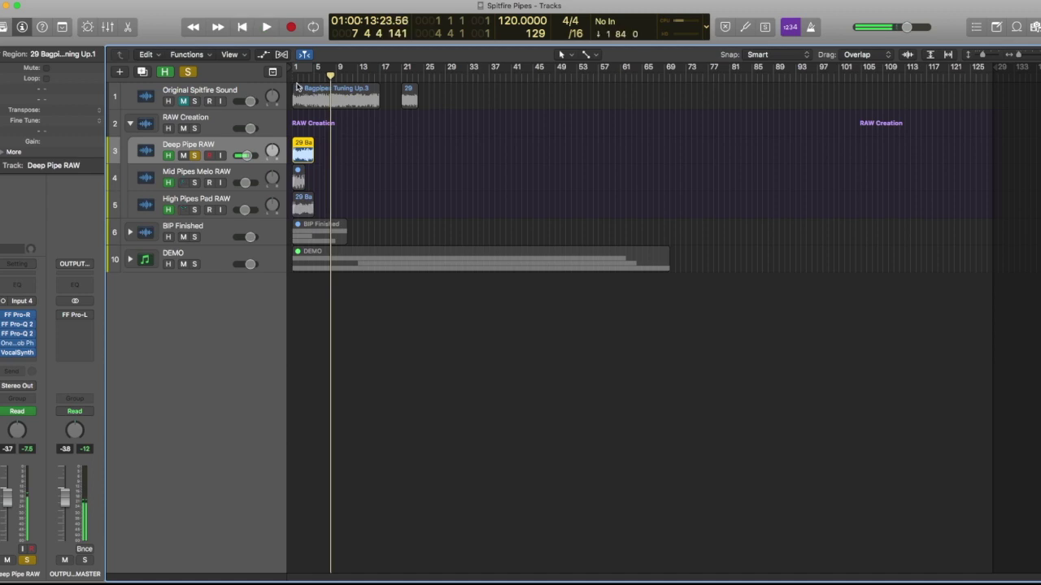
pyautogui.press('Return')
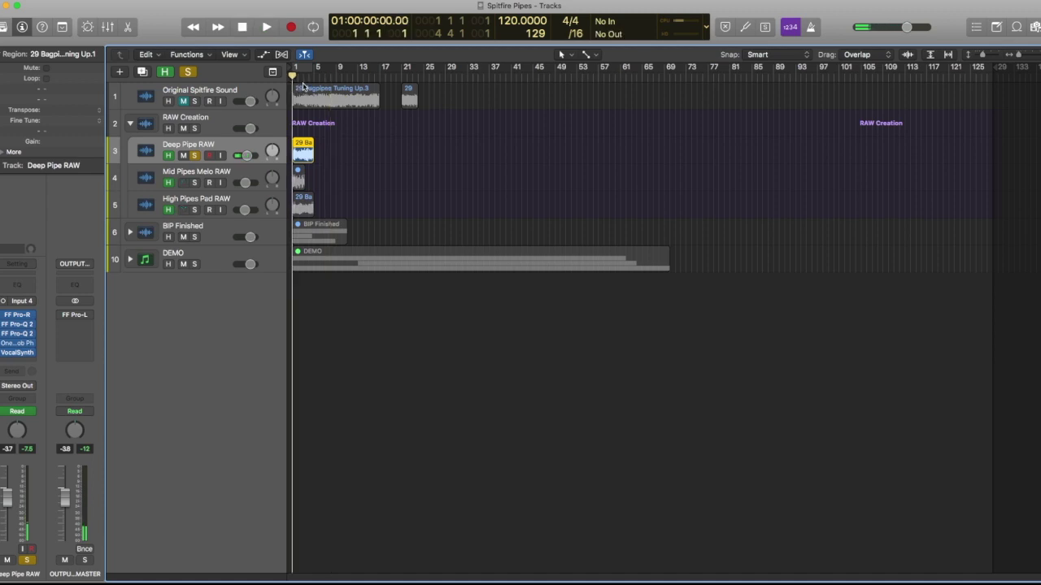
# - Compare the Deep Pipe RAW effects chain with those of Mid Pipes Melo RAW and High Pipes Pad RAW
pyautogui.moveTo(16, 317)
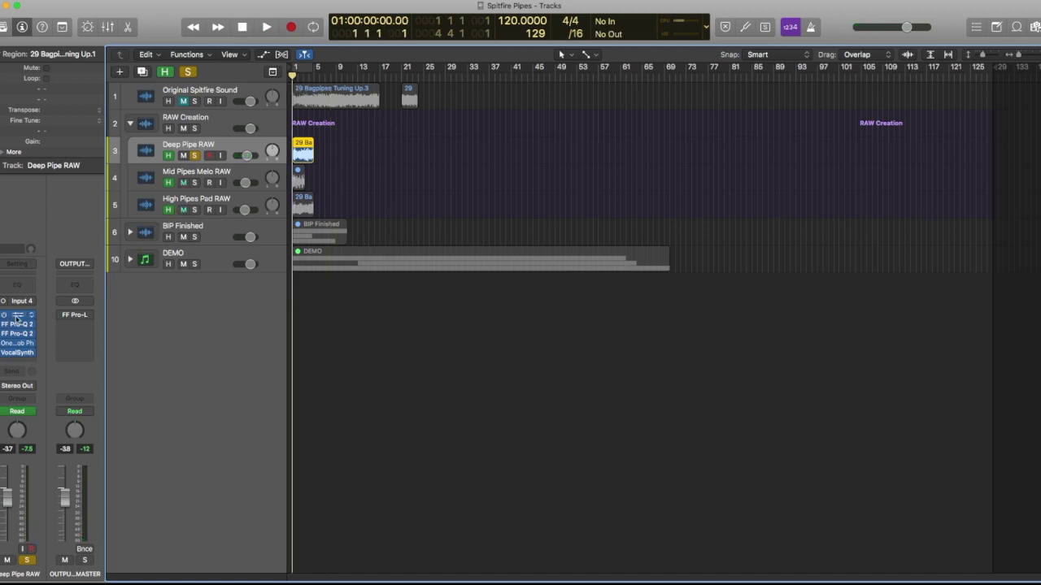
pyautogui.click(218, 177)
pyautogui.click(228, 200)
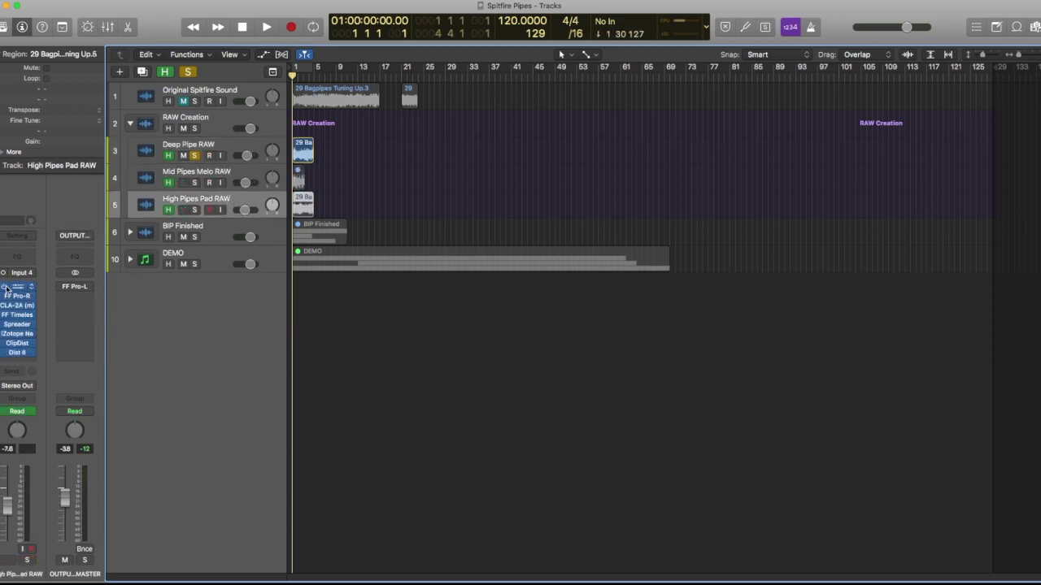
pyautogui.moveTo(20, 297)
pyautogui.click(220, 149)
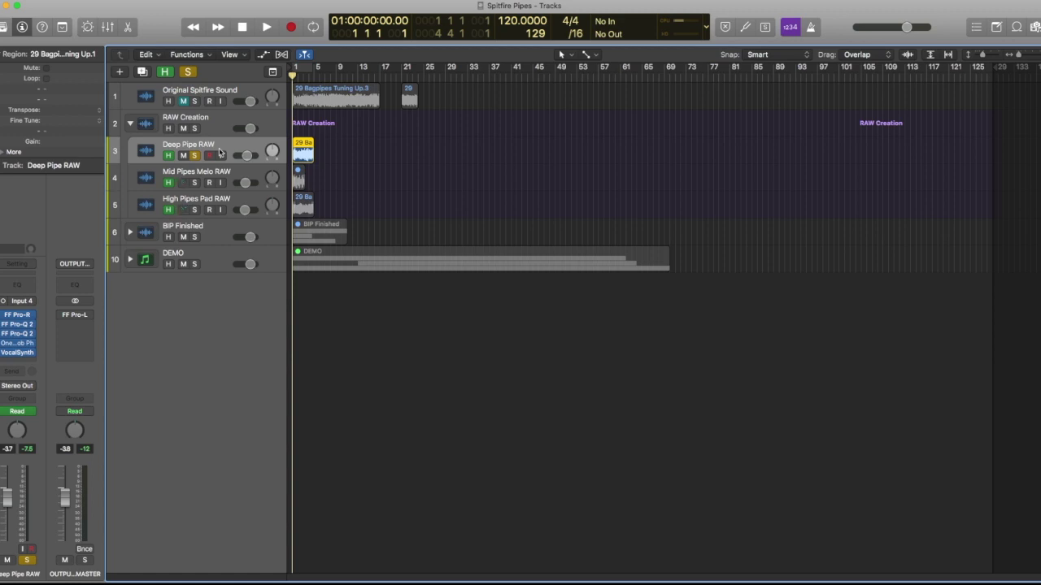
# - Inspect the FF Pro-R reverb on Deep Pipe RAW, including its Very Large presets, and close the plug-in
pyautogui.click(18, 317)
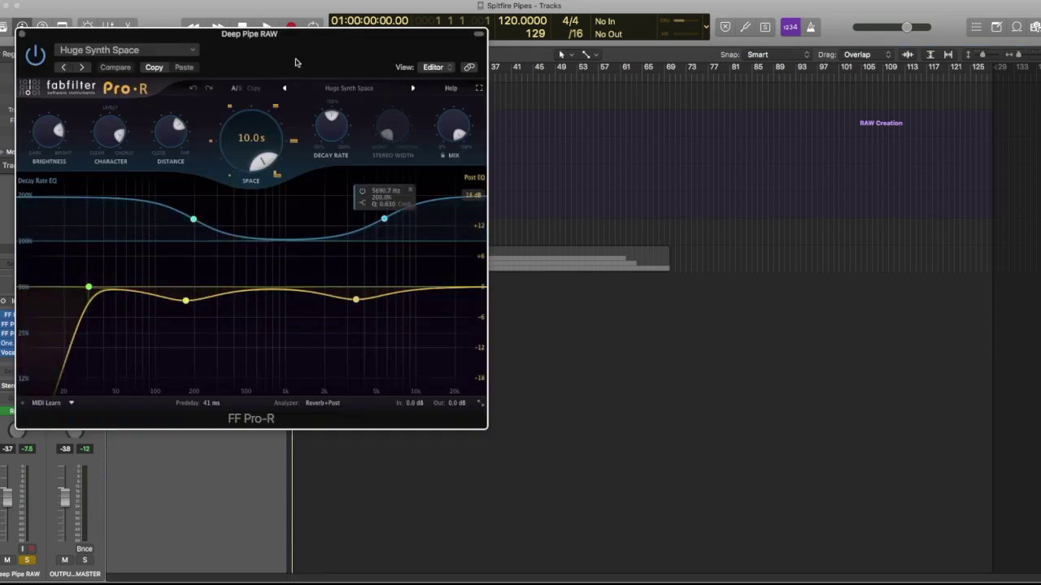
pyautogui.moveTo(338, 58); pyautogui.dragTo(675, 66)
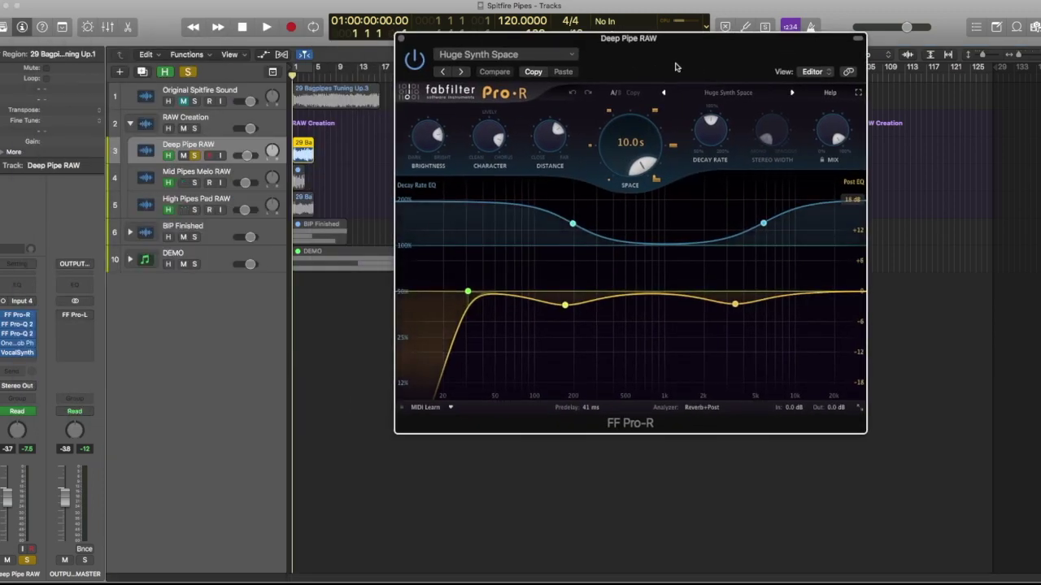
pyautogui.moveTo(675, 66); pyautogui.dragTo(715, 100)
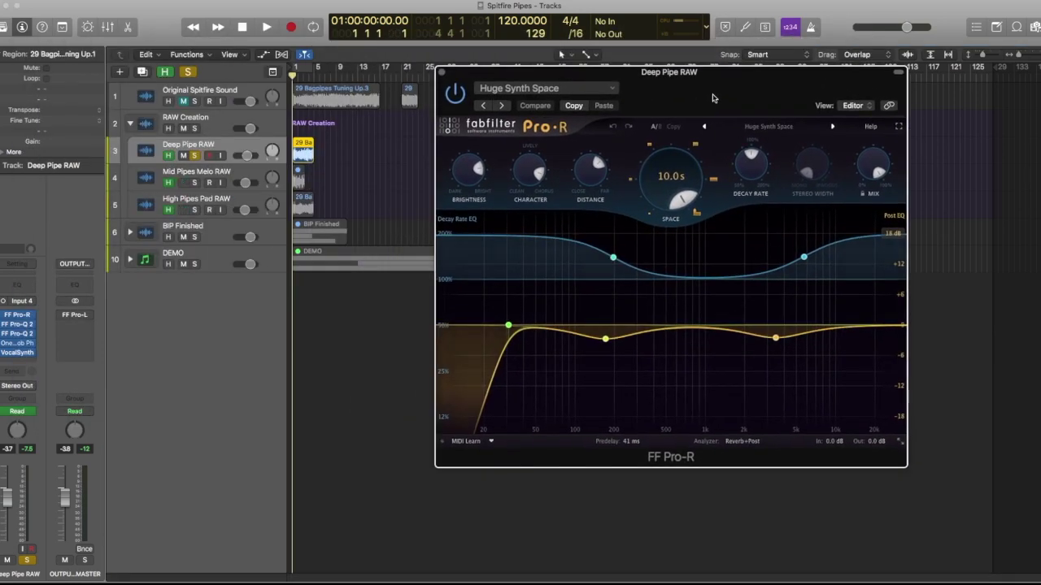
pyautogui.click(778, 132)
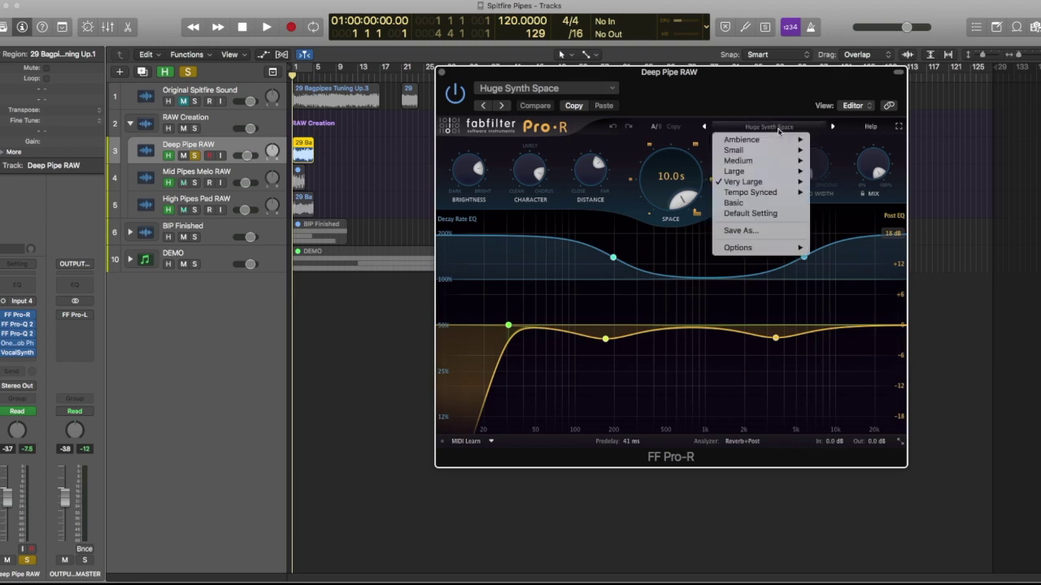
pyautogui.moveTo(764, 183)
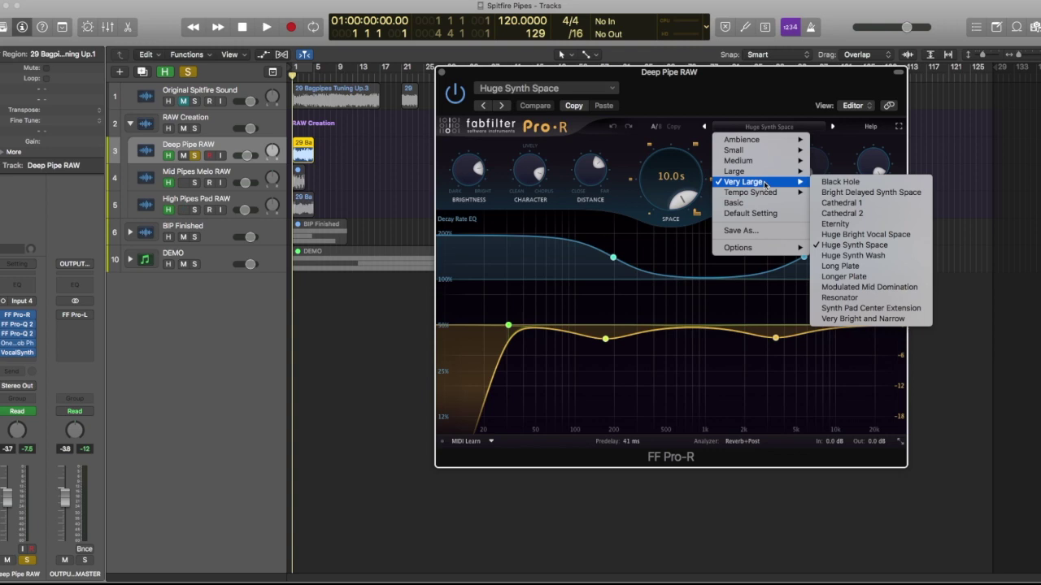
pyautogui.press('Escape')
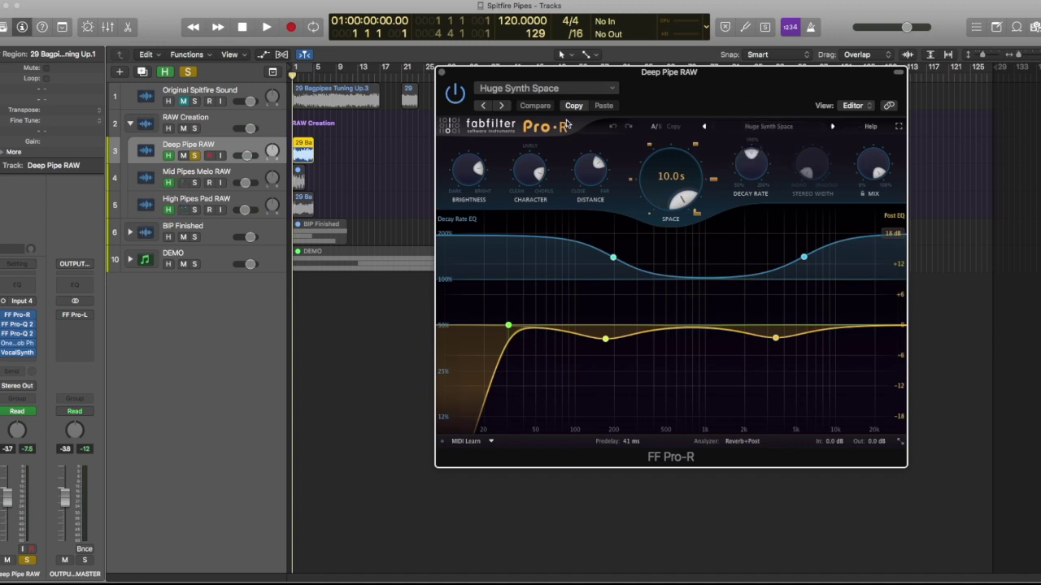
pyautogui.click(440, 73)
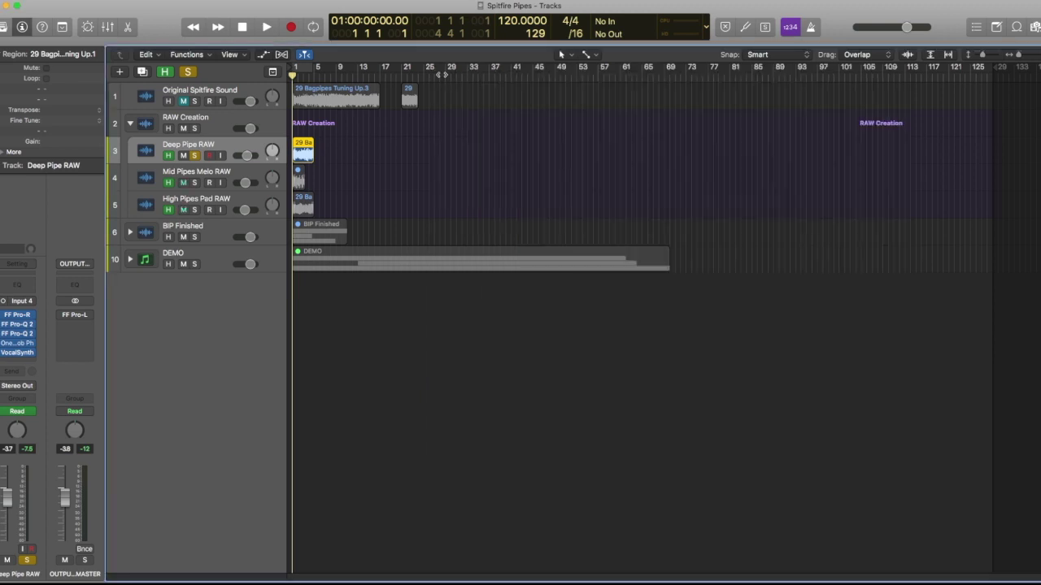
# - Examine the curves of both FF Pro-Q 2 equalizers on Deep Pipe RAW, closing each one after viewing
pyautogui.click(33, 326)
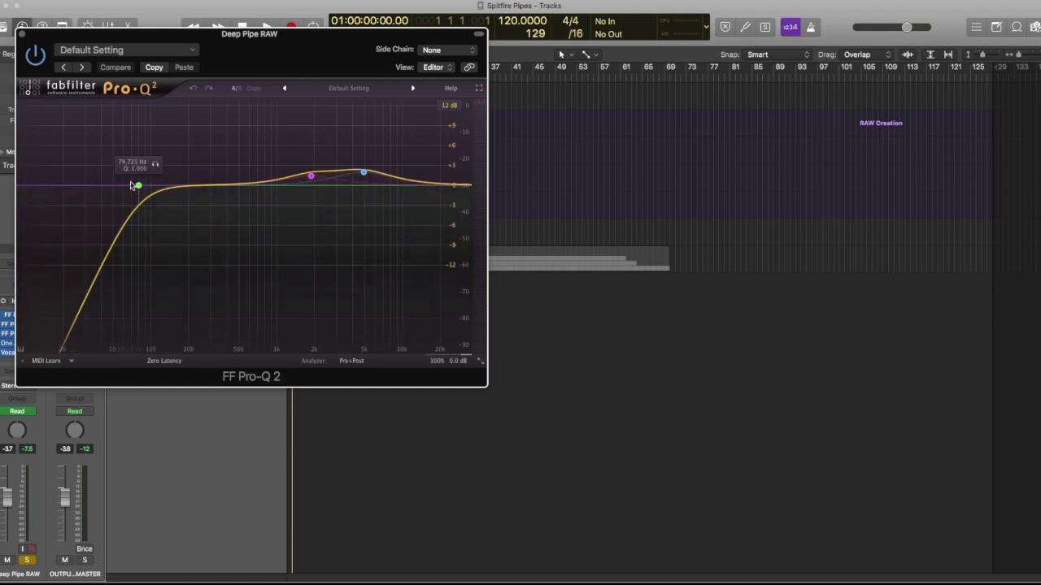
pyautogui.moveTo(226, 44); pyautogui.dragTo(494, 66)
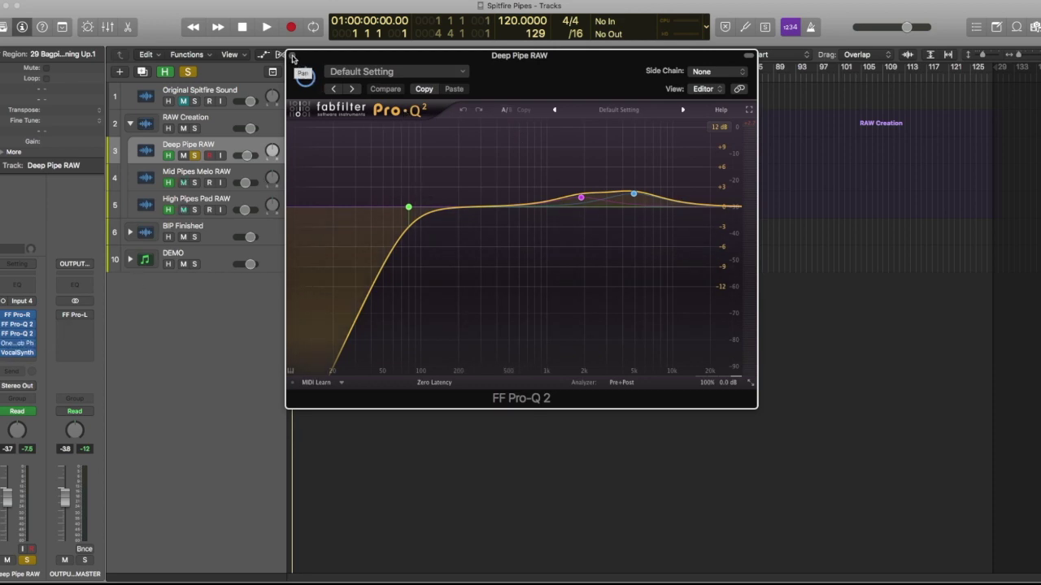
pyautogui.click(292, 57)
pyautogui.click(18, 334)
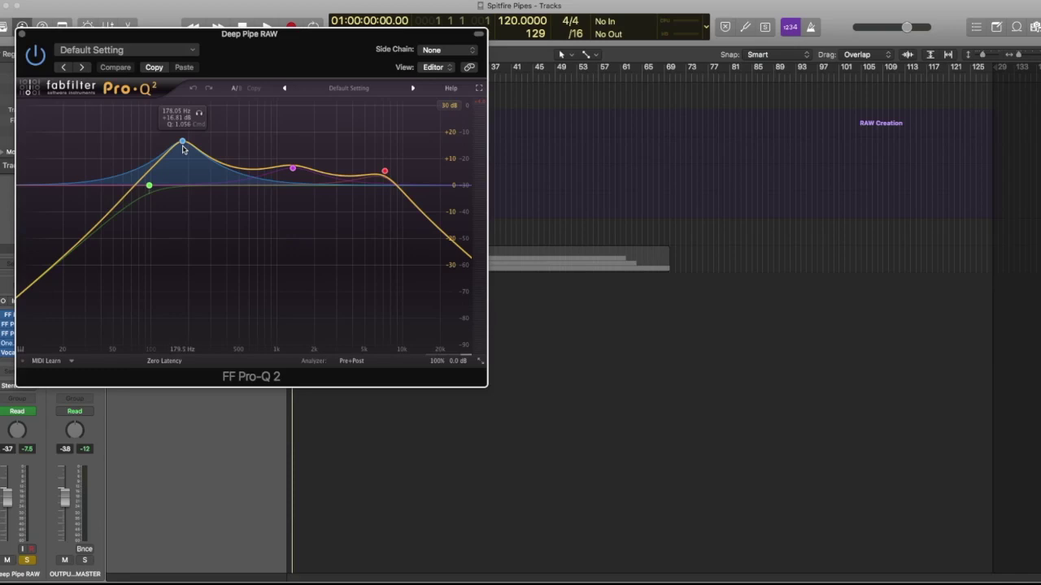
pyautogui.click(23, 35)
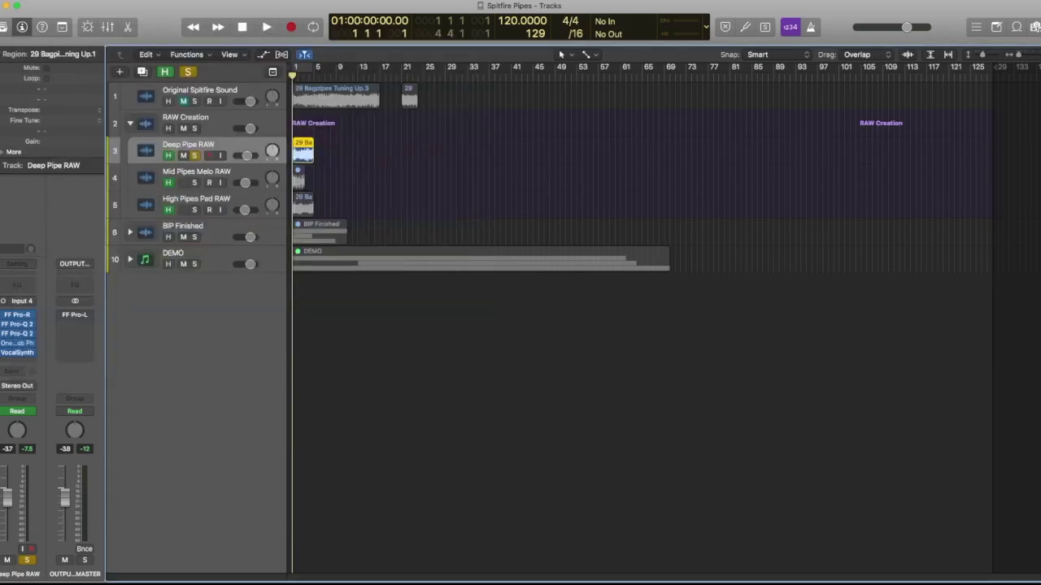
# - Inspect the OneKnob Phatter knob setting on Deep Pipe RAW and close the plug-in
pyautogui.click(18, 346)
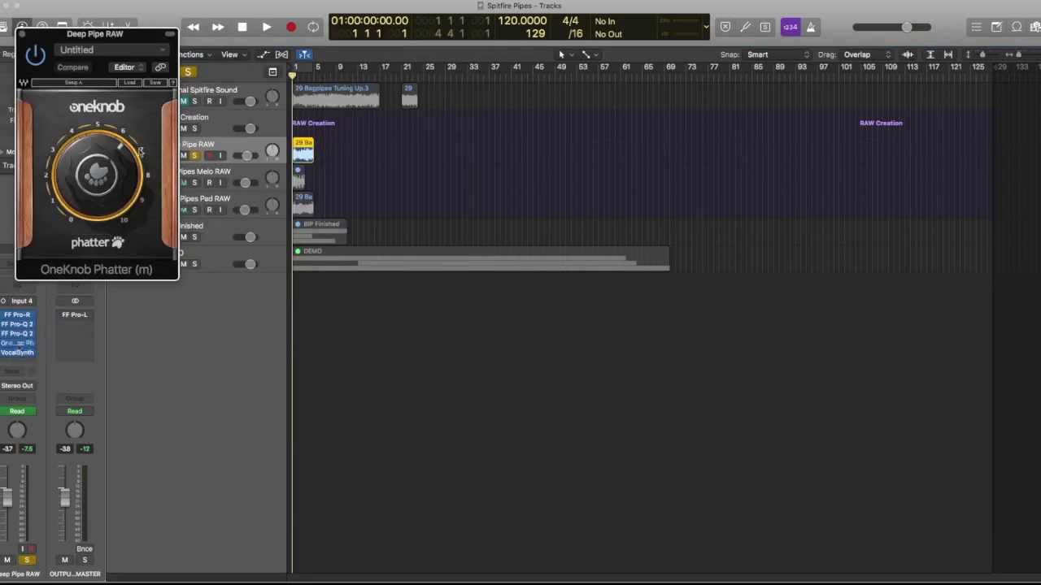
pyautogui.moveTo(94, 33); pyautogui.dragTo(346, 69)
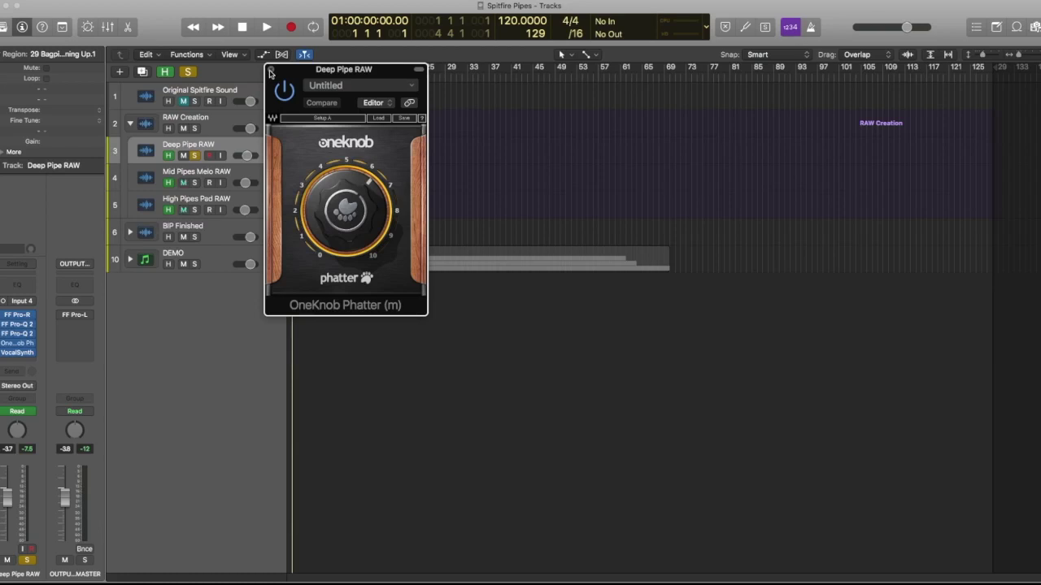
pyautogui.click(271, 71)
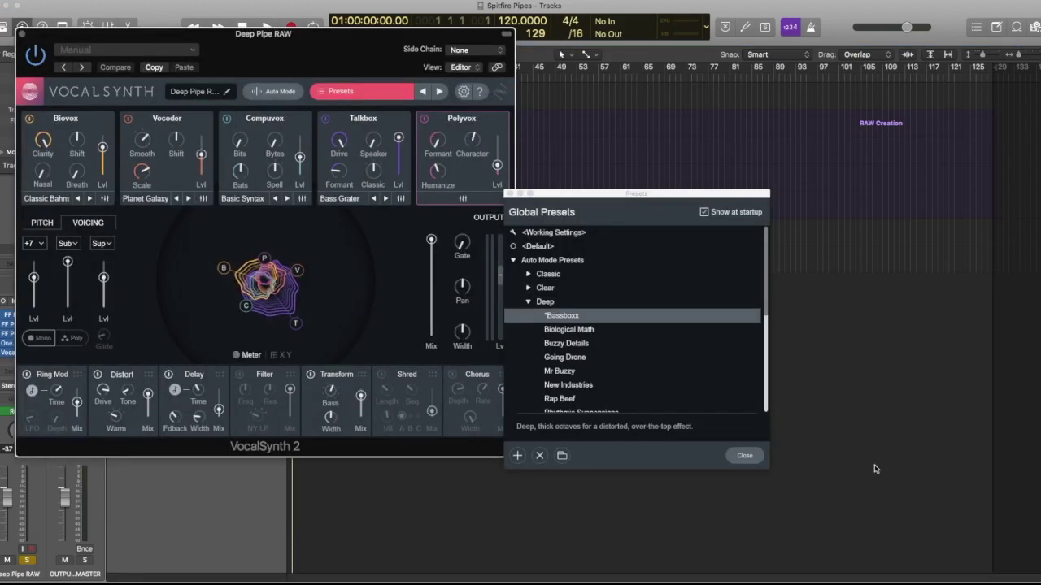
# - Dismiss the Global Presets window of VocalSynth 2 and examine the plug-in's settings on Deep Pipe RAW
pyautogui.click(745, 456)
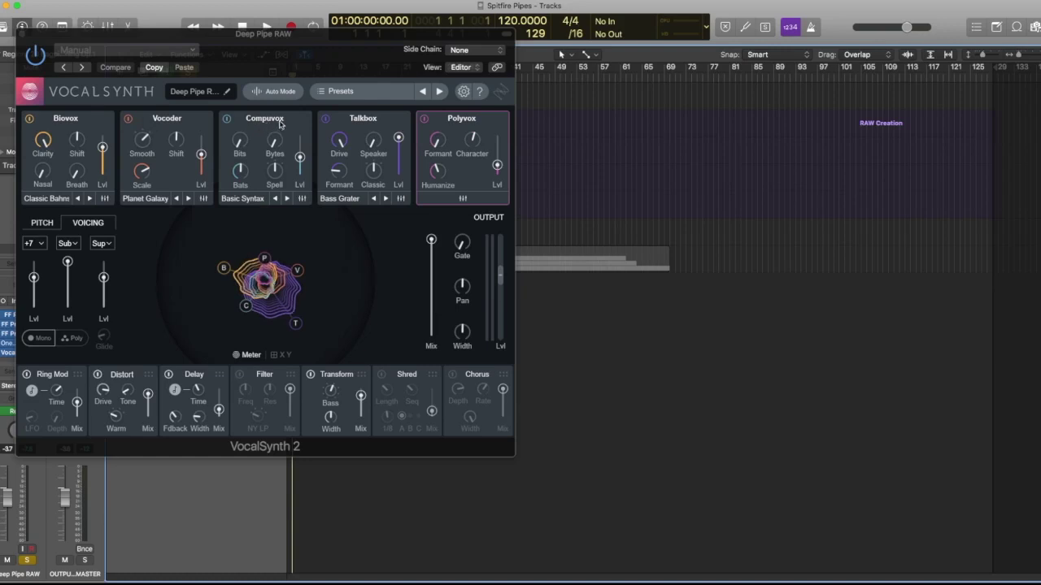
# - Close VocalSynth 2 and audition Deep Pipe RAW from the project start with its whole effects chain bypassed
pyautogui.moveTo(250, 54); pyautogui.dragTo(488, 71)
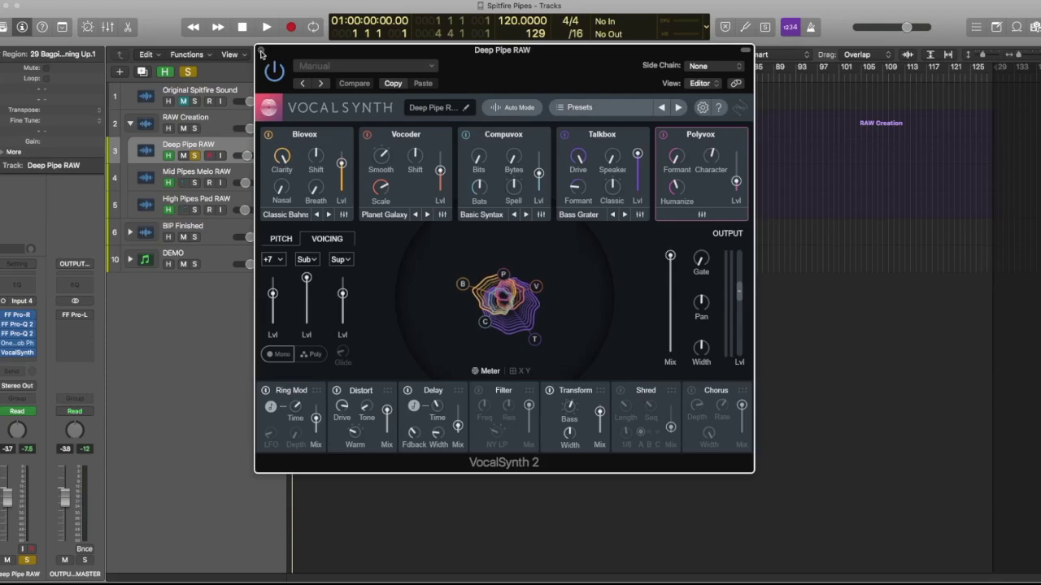
pyautogui.click(260, 52)
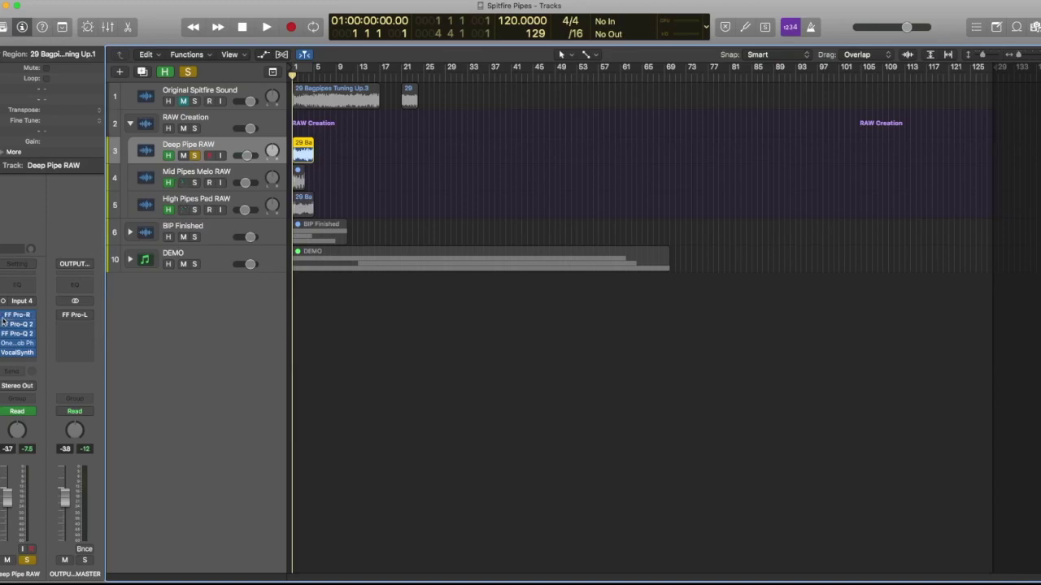
pyautogui.press('space')
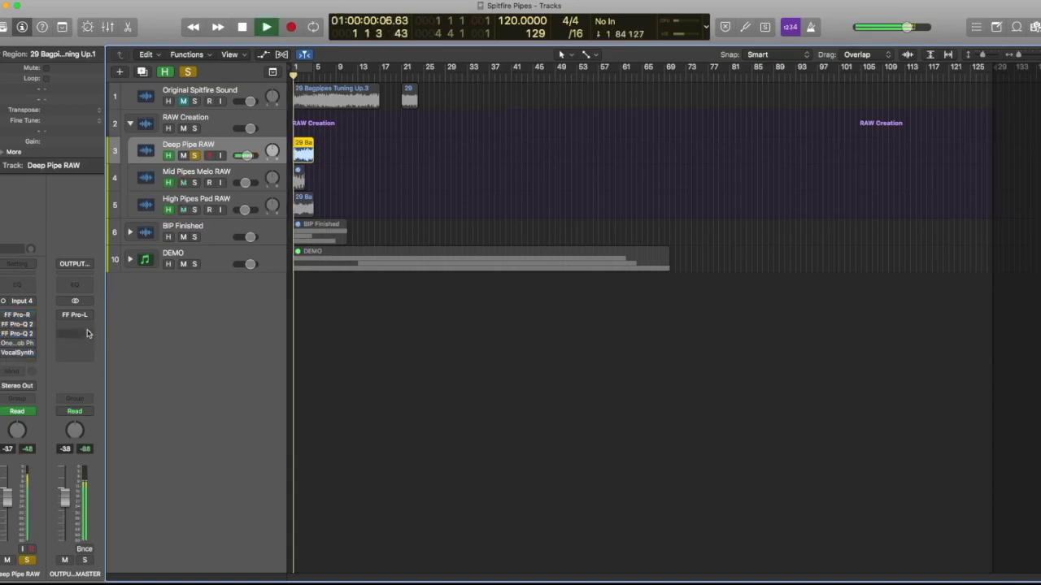
pyautogui.press('space')
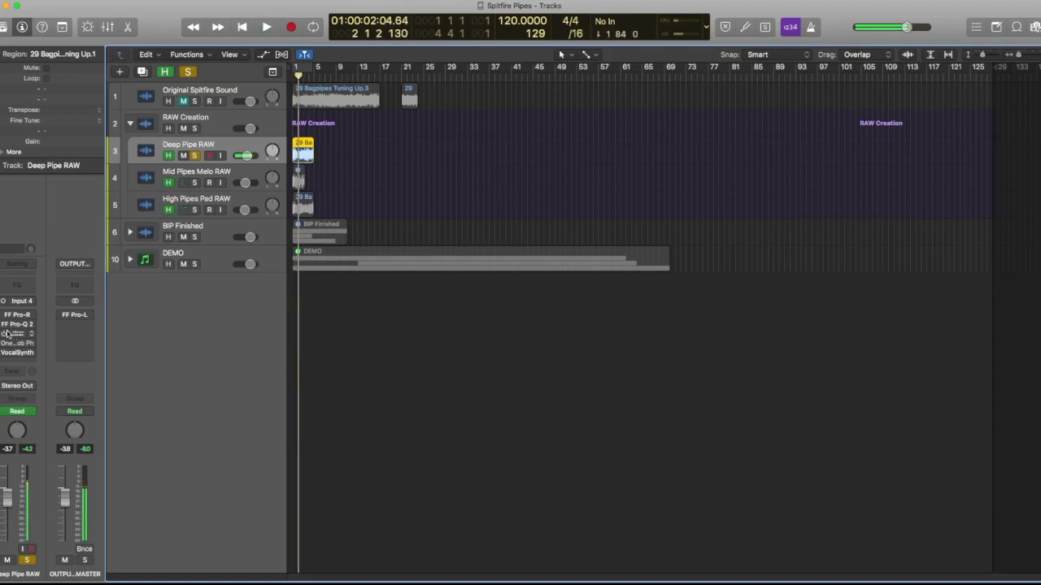
pyautogui.press('Return')
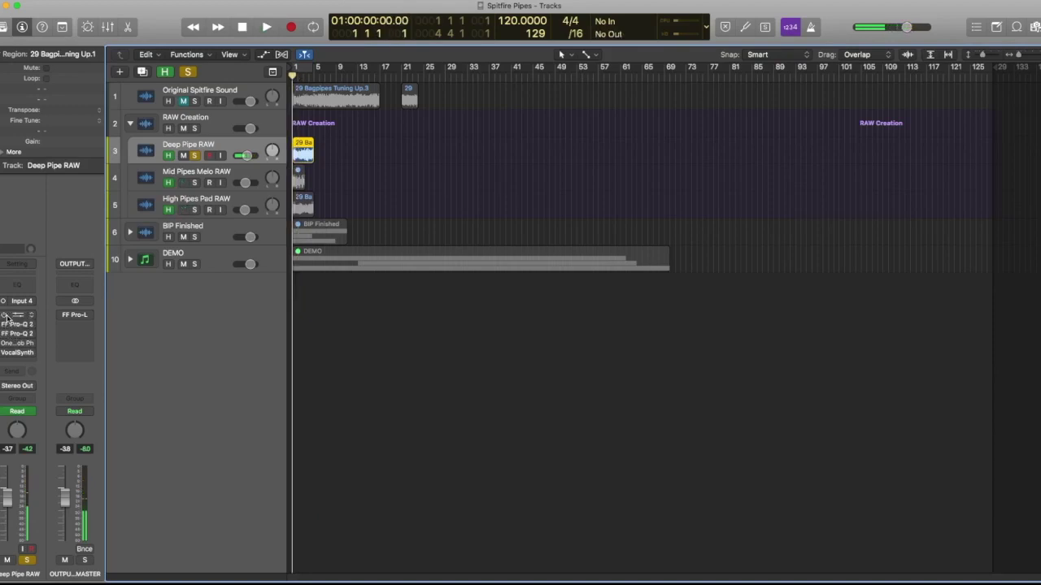
# - Re-enable all the effects on Deep Pipe RAW and audition the processed sound from the start
pyautogui.moveTo(6, 345); pyautogui.dragTo(6, 363)
pyautogui.press('space')
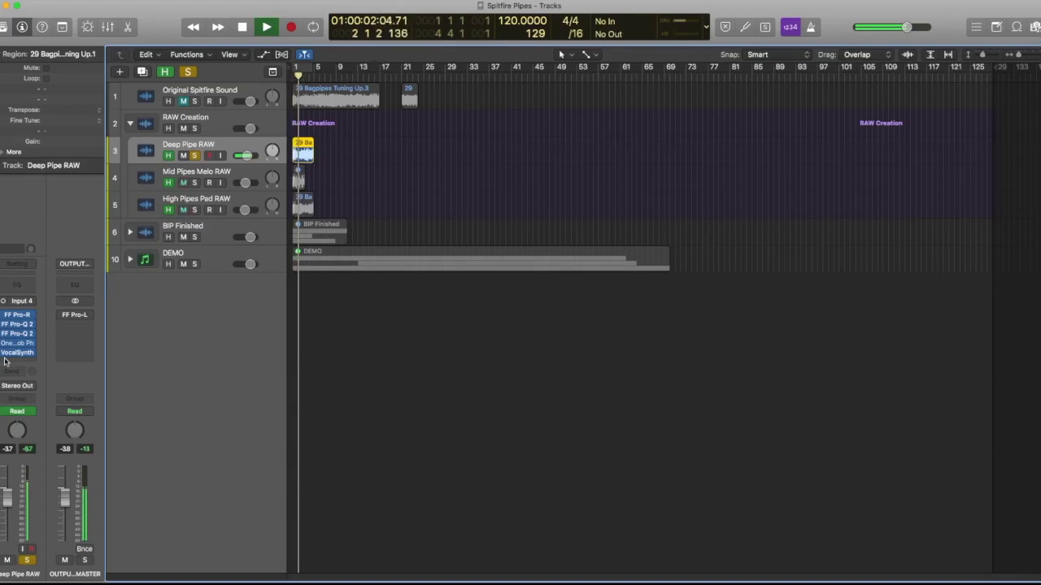
pyautogui.press('space')
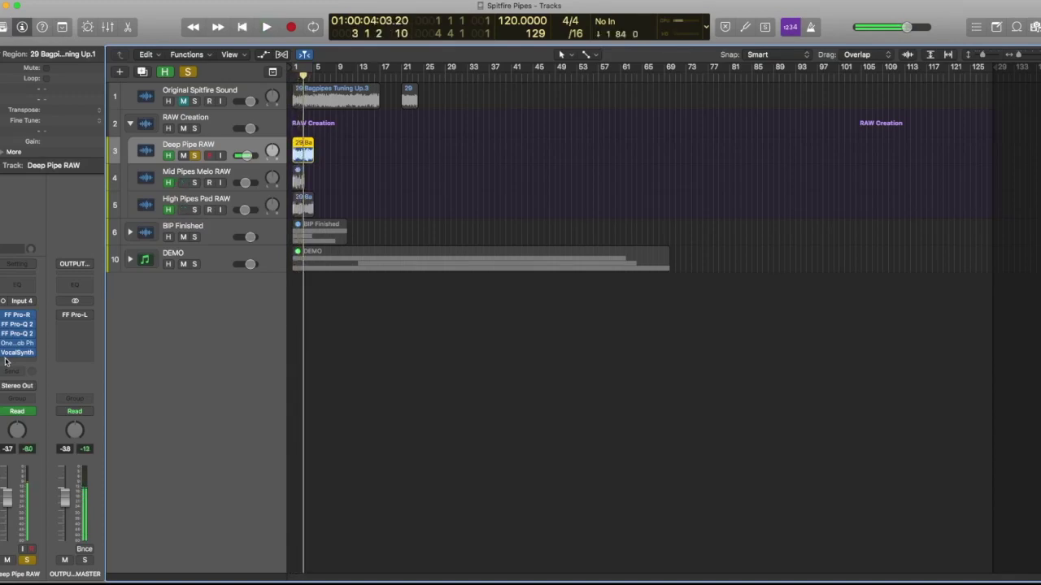
# - Switch the complete Deep Pipe RAW effects chain off, on and off again
pyautogui.click(4, 319)
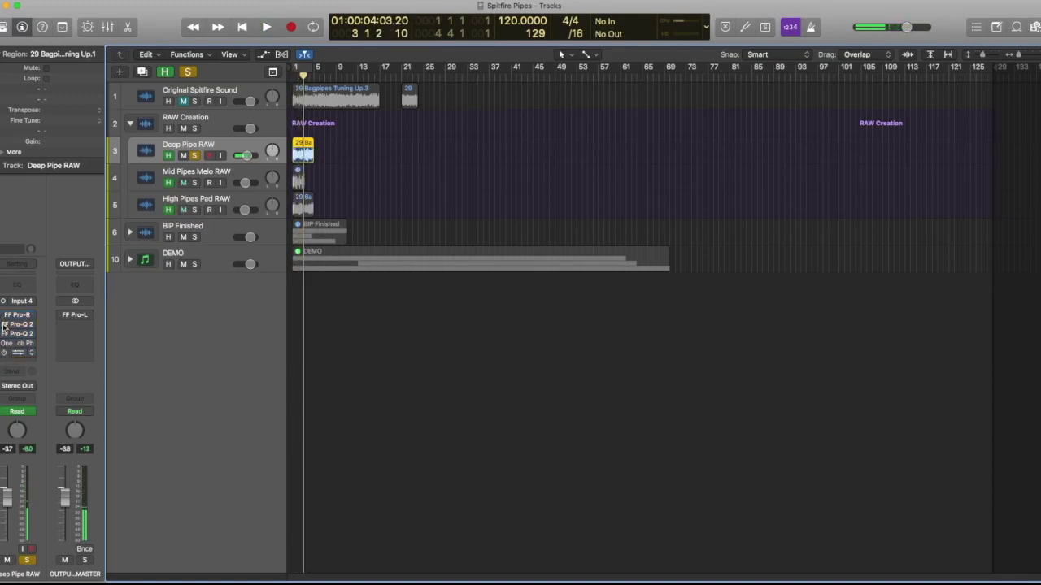
pyautogui.scroll(-1, 3, 329)
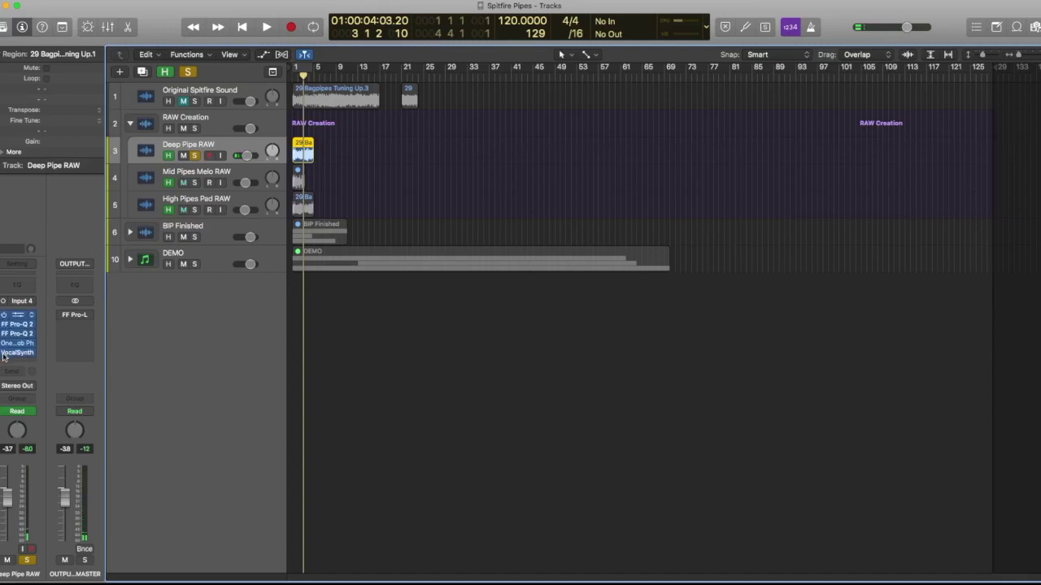
pyautogui.click(3, 351)
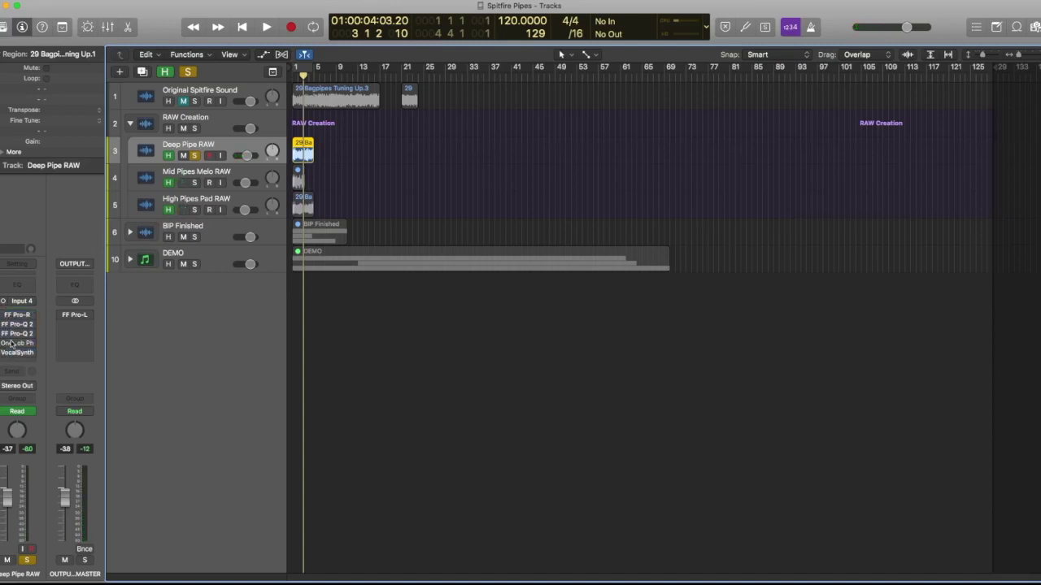
# - Solo the Mid Pipes Melo RAW track instead of Deep Pipe RAW and unmute its audio region
pyautogui.click(201, 186)
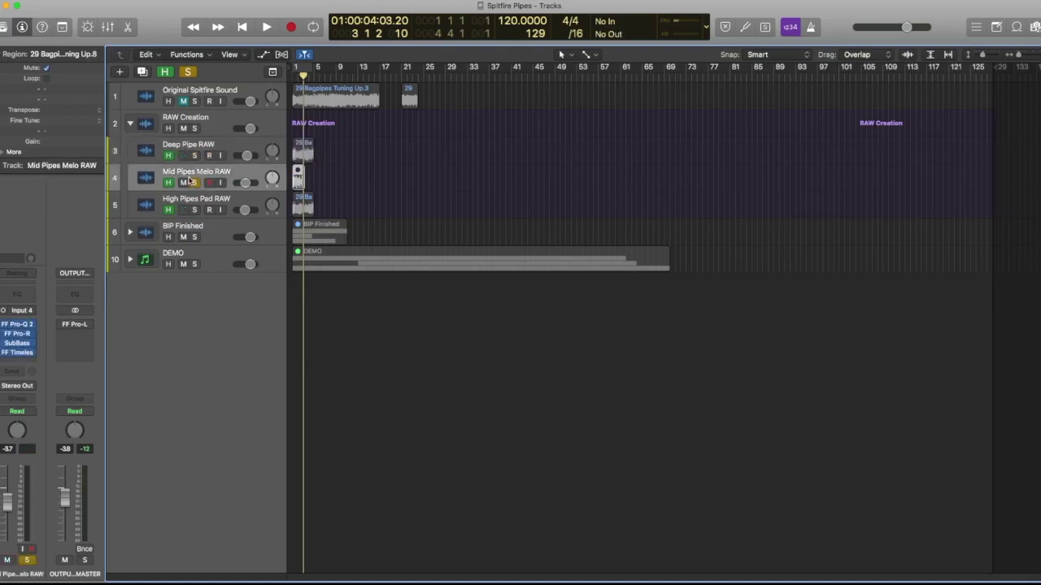
pyautogui.rightClick(299, 178)
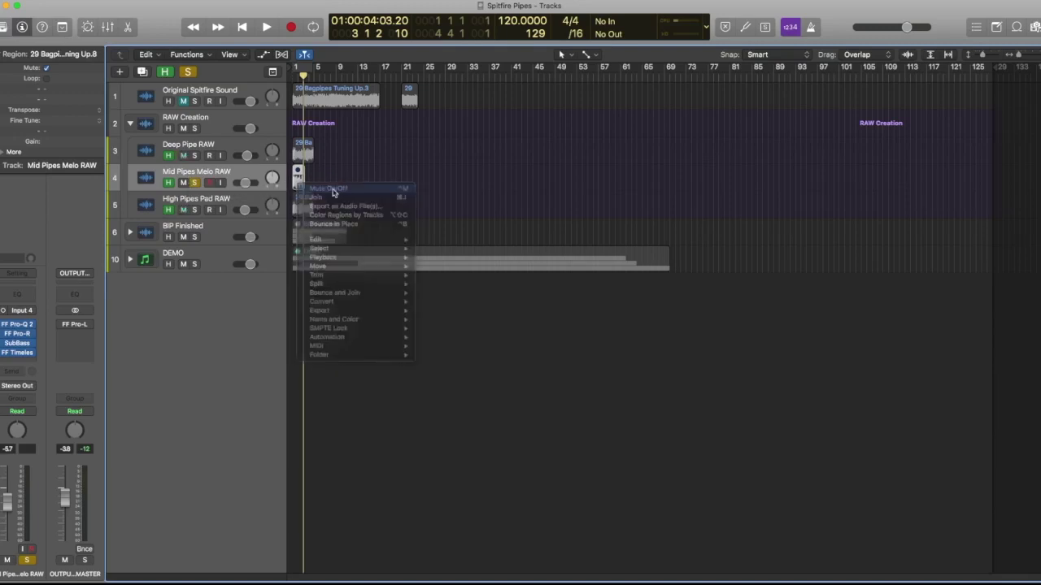
pyautogui.click(333, 190)
# - Audition the Mid Pipes Melo RAW region twice from the project start with all its effects bypassed
pyautogui.press('Return')
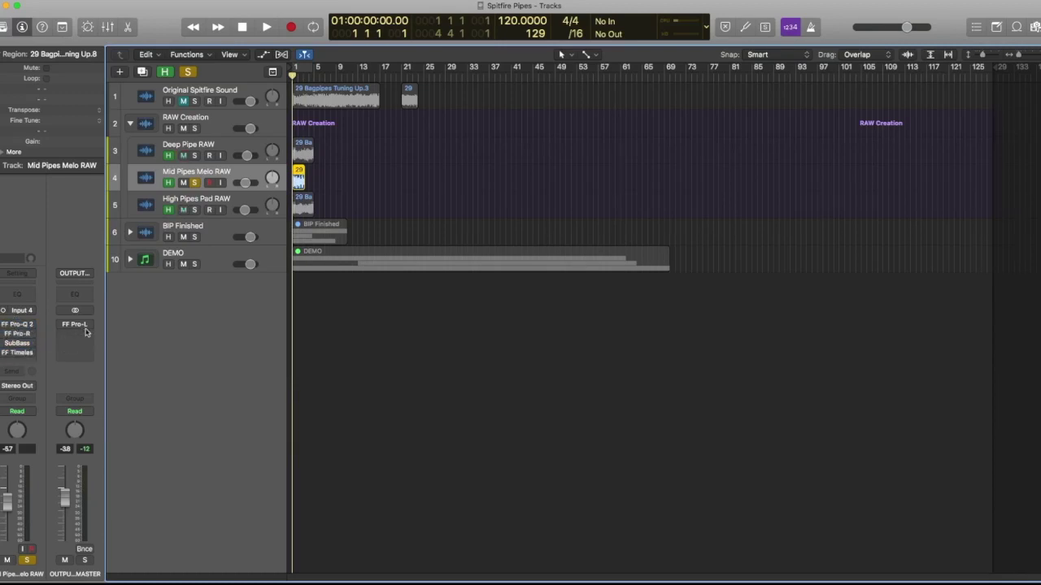
pyautogui.press('space')
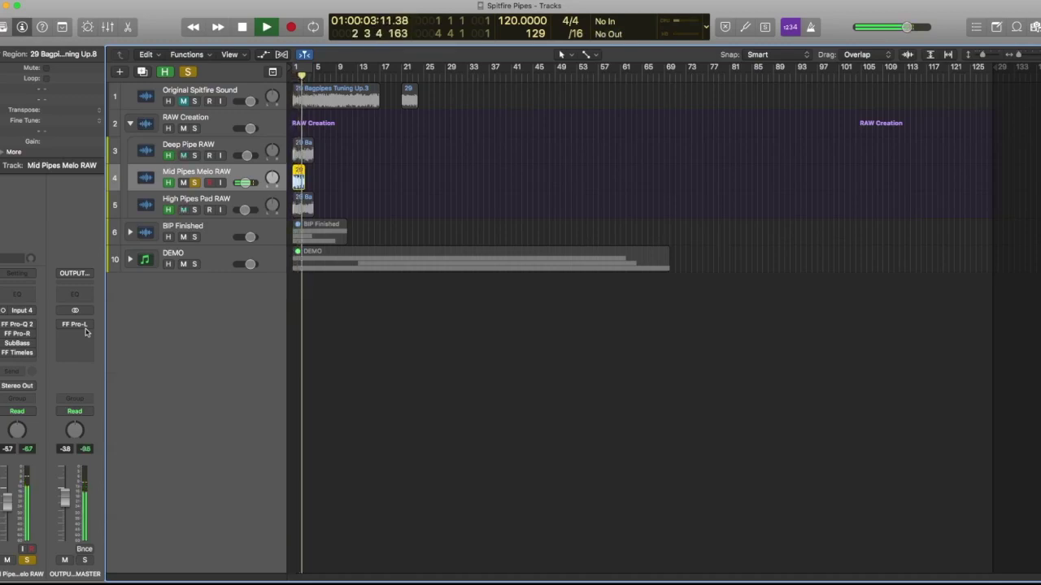
pyautogui.press('space')
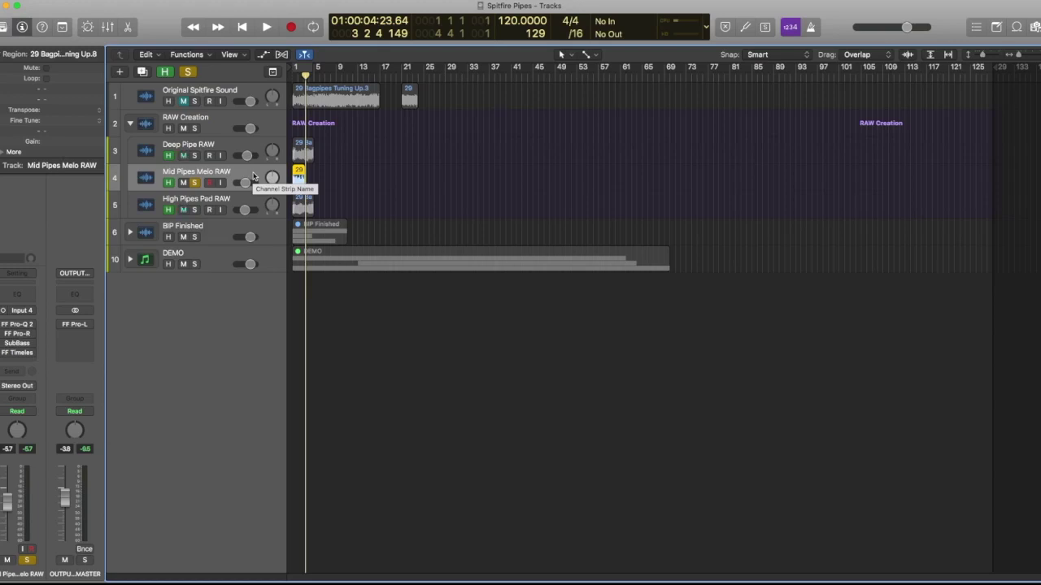
pyautogui.press('Return')
pyautogui.press('space')
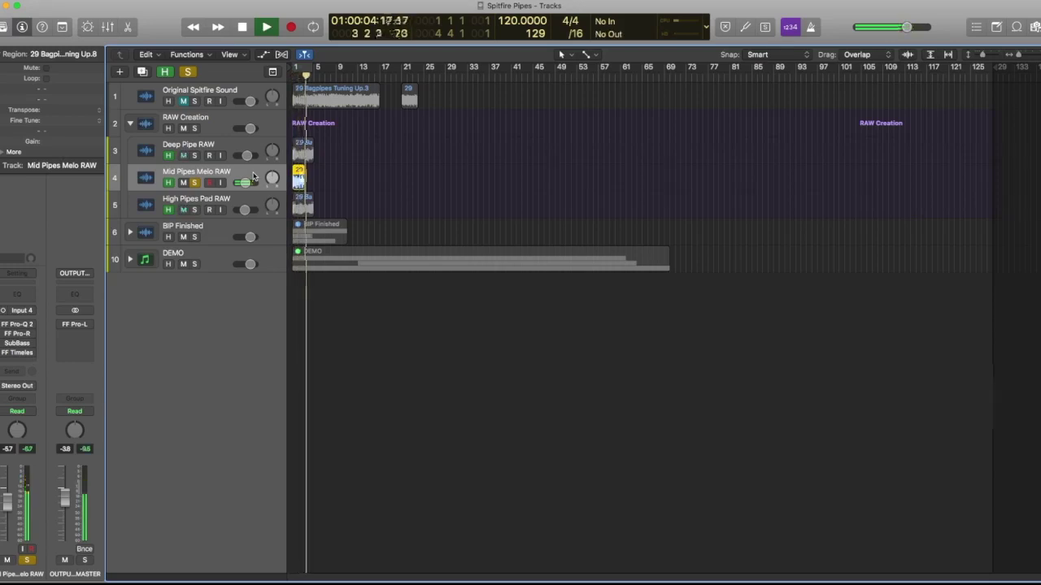
pyautogui.press('space')
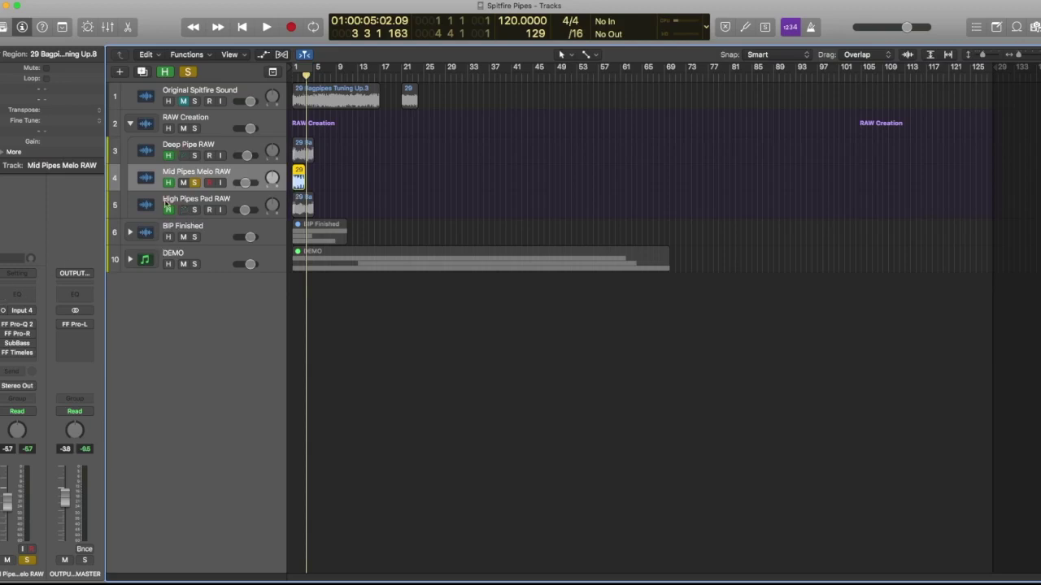
# - Enable all four effects on Mid Pipes Melo RAW and audition the processed sound from the start
pyautogui.moveTo(6, 327)
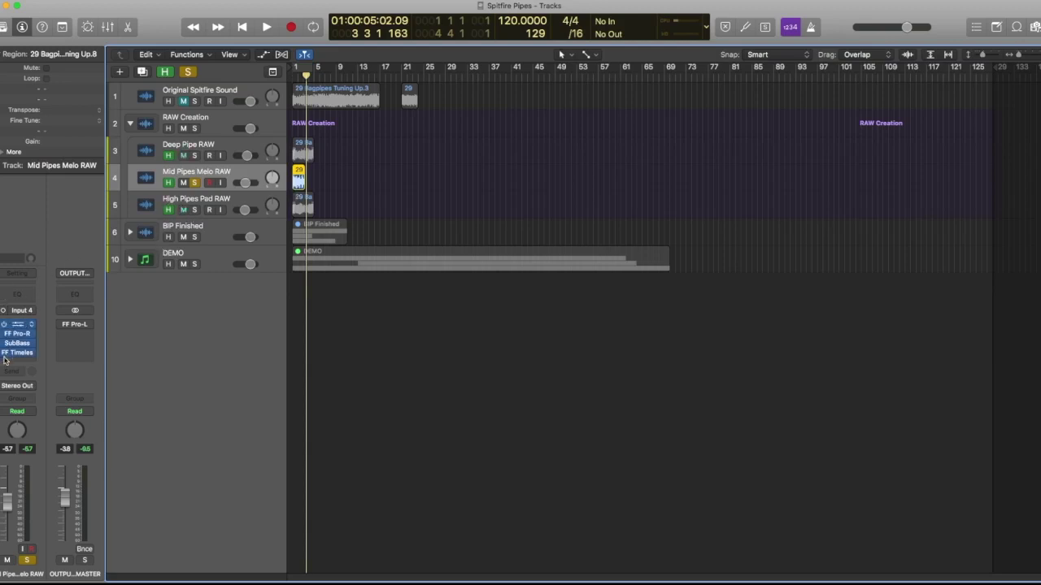
pyautogui.press('Return')
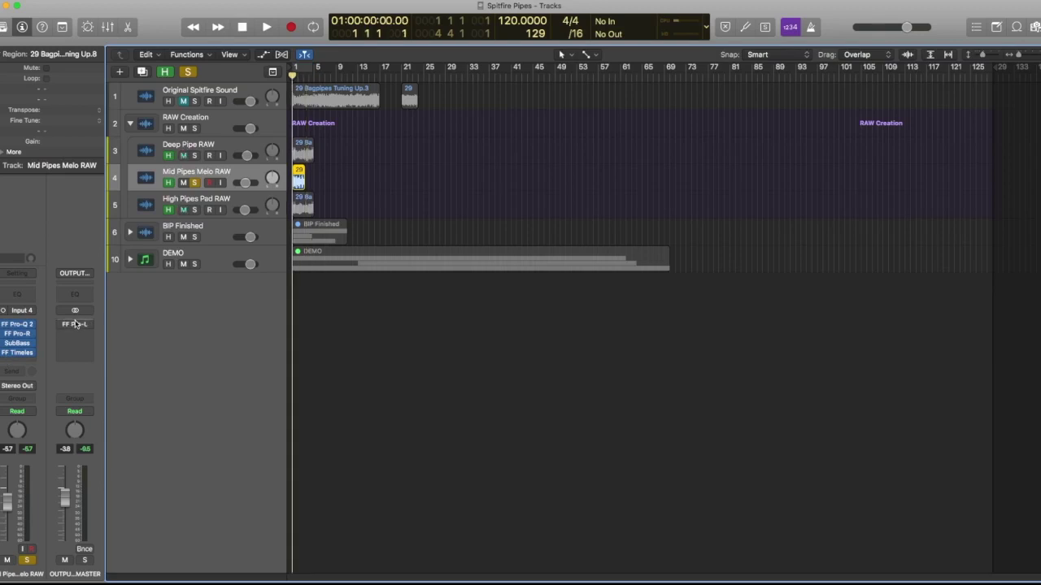
pyautogui.press('space')
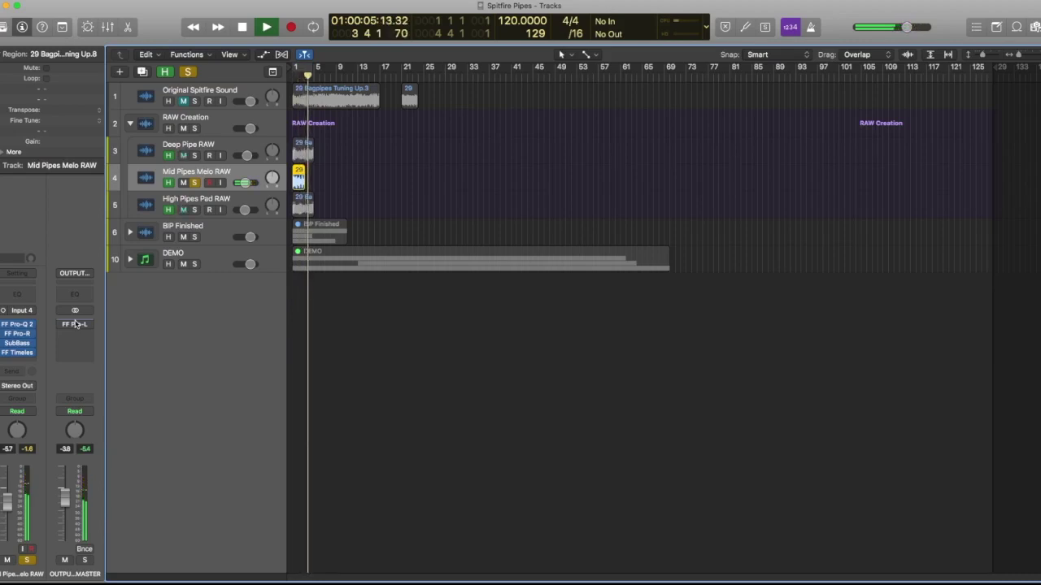
pyautogui.press('space')
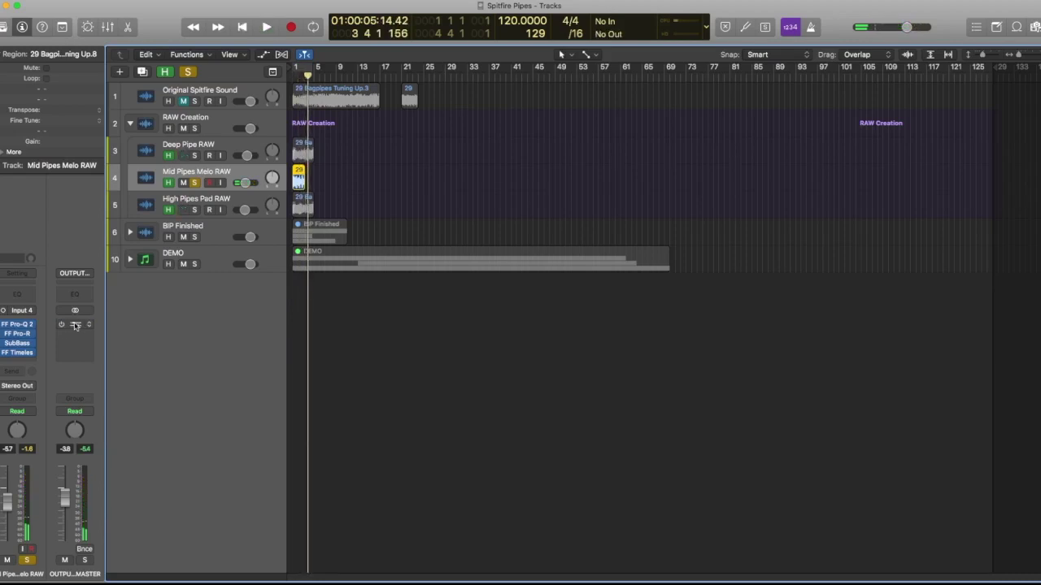
# - Examine the FF Pro-Q 2 equalizer curve and the FF Pro-R reverb settings on Mid Pipes Melo RAW, closing each plug-in after viewing
pyautogui.click(17, 324)
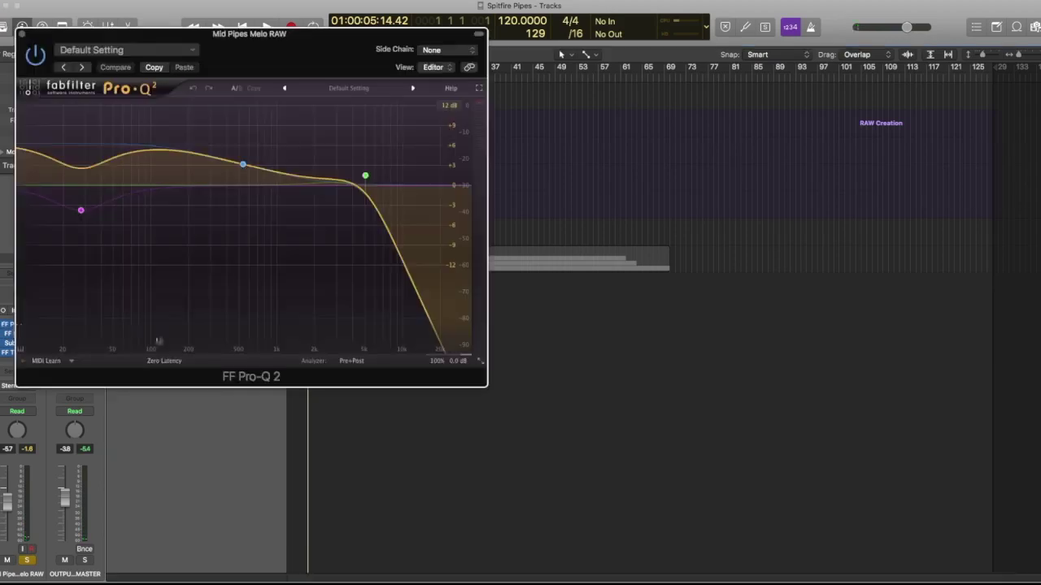
pyautogui.moveTo(251, 60); pyautogui.dragTo(598, 73)
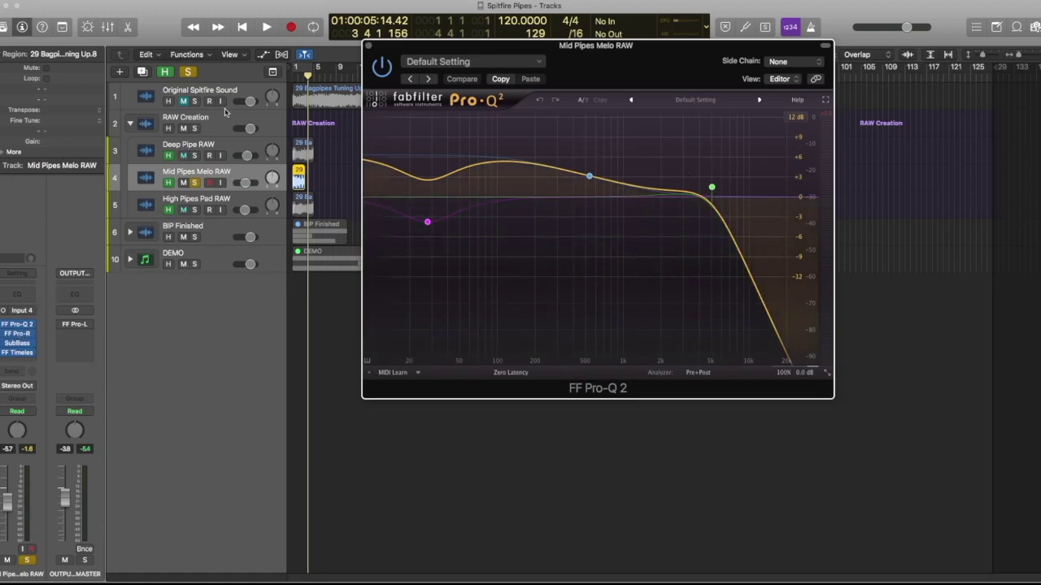
pyautogui.click(367, 46)
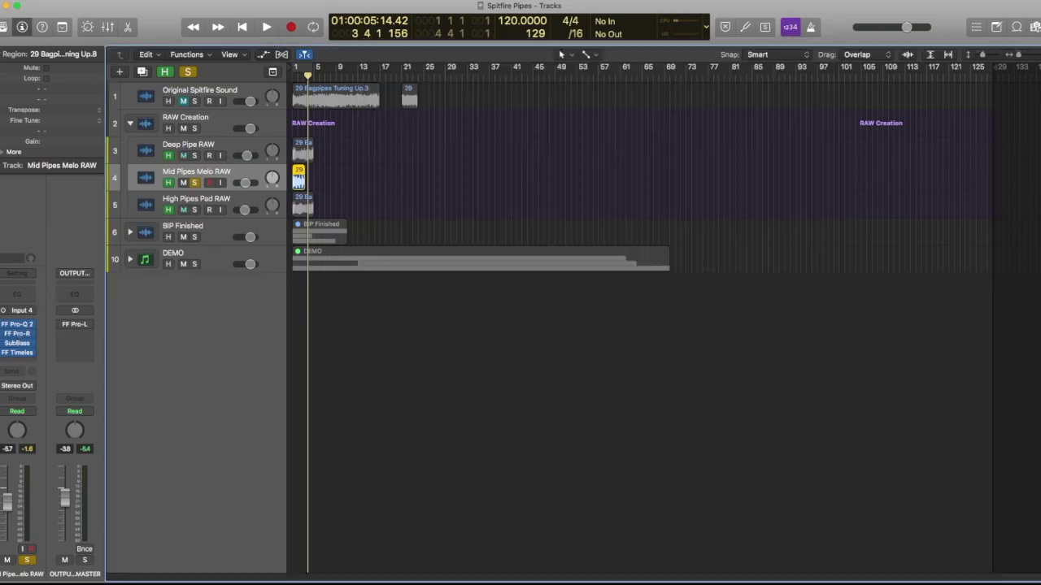
pyautogui.click(23, 335)
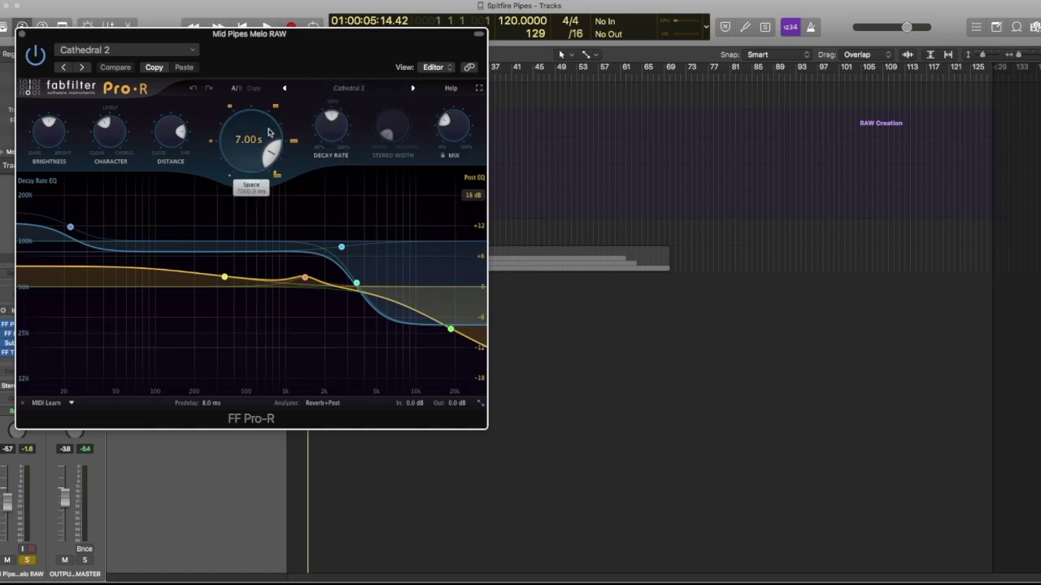
pyautogui.moveTo(324, 235)
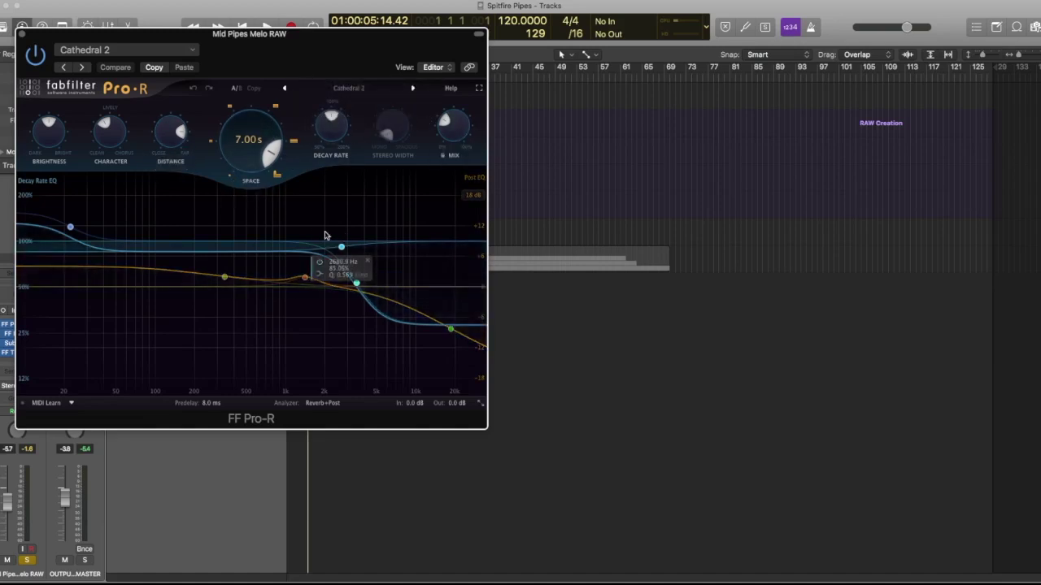
pyautogui.click(19, 35)
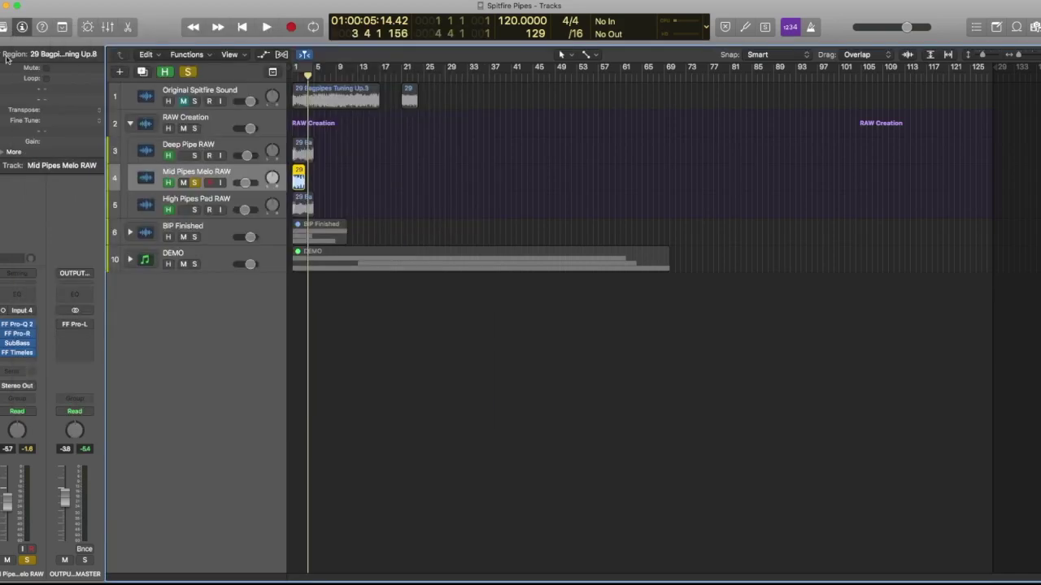
# - Examine the SubBass and FF Timeless 2 delay settings on Mid Pipes Melo RAW, closing each plug-in after viewing
pyautogui.click(18, 343)
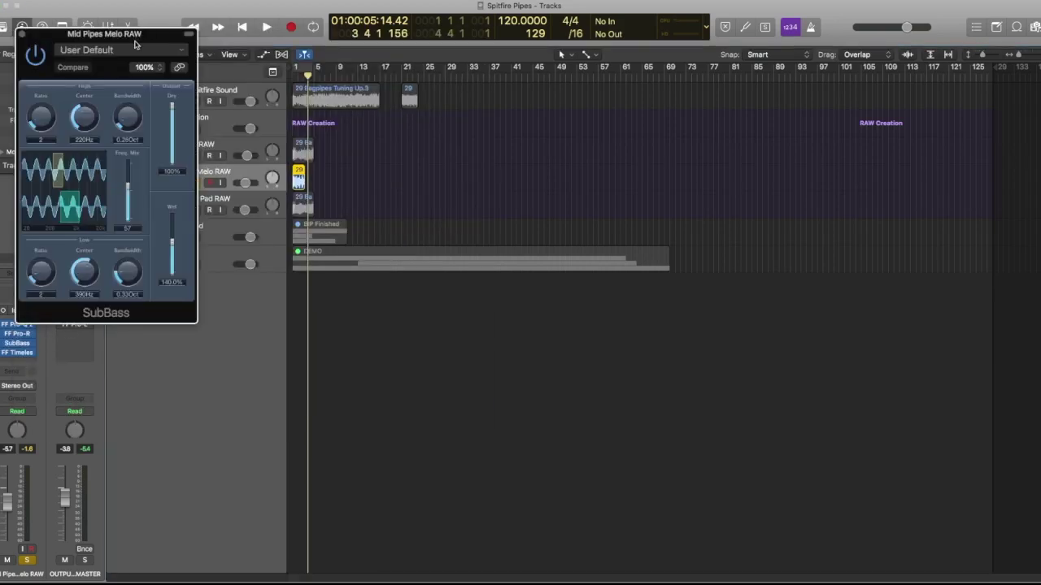
pyautogui.moveTo(136, 41); pyautogui.dragTo(494, 96)
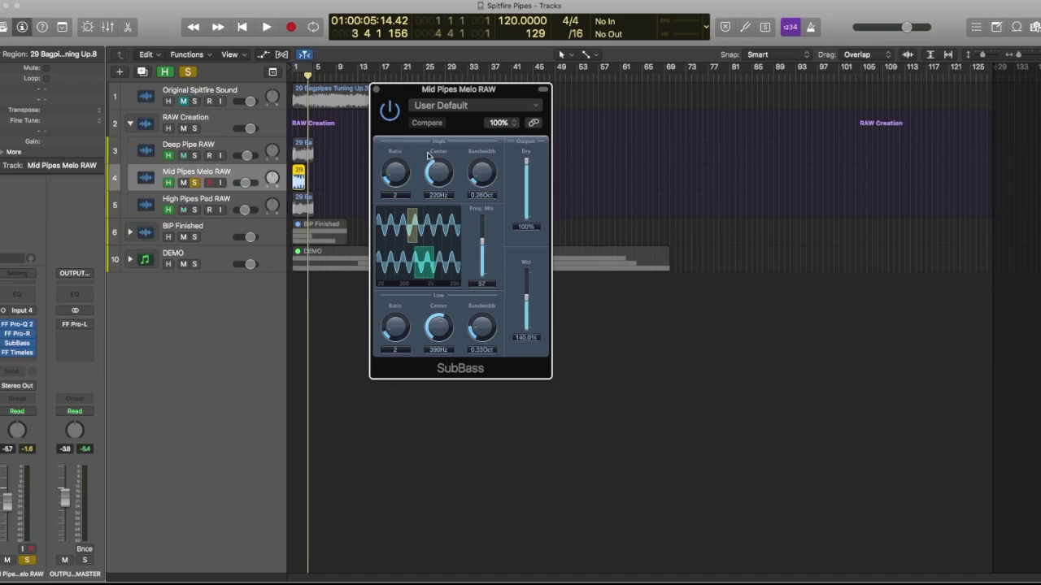
pyautogui.click(375, 90)
pyautogui.click(21, 358)
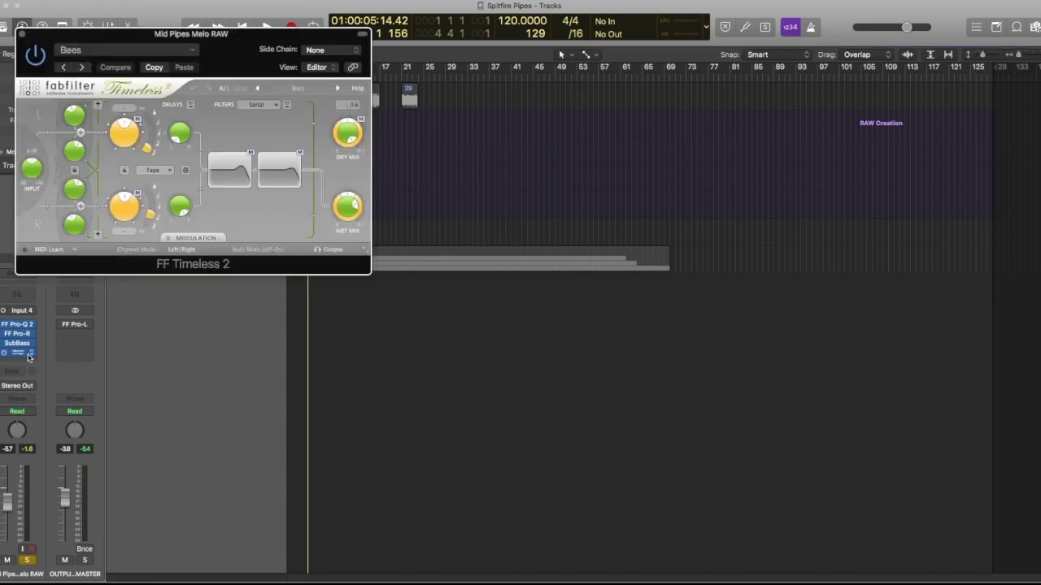
pyautogui.moveTo(192, 37); pyautogui.dragTo(563, 81)
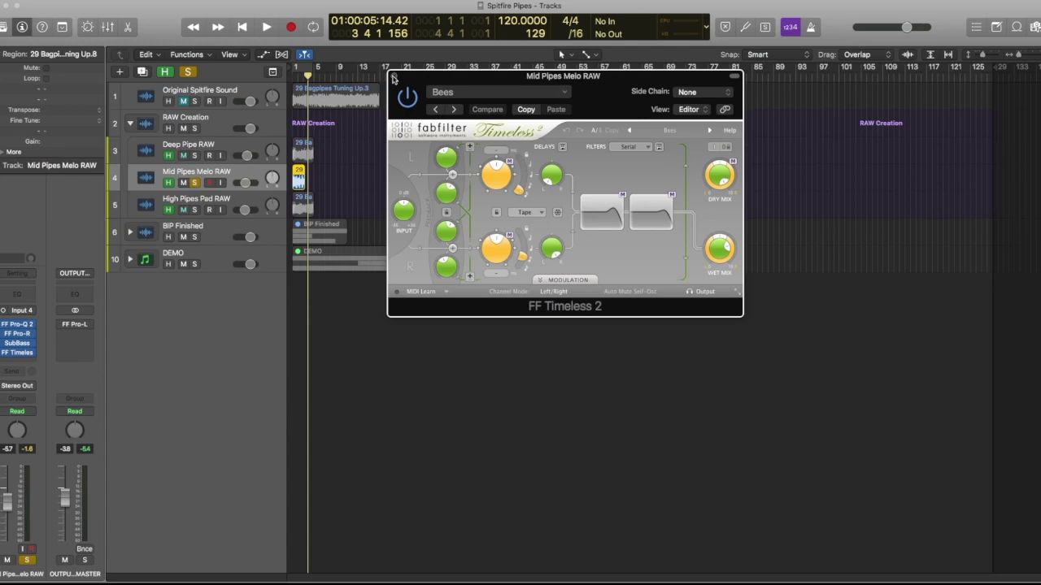
pyautogui.click(394, 77)
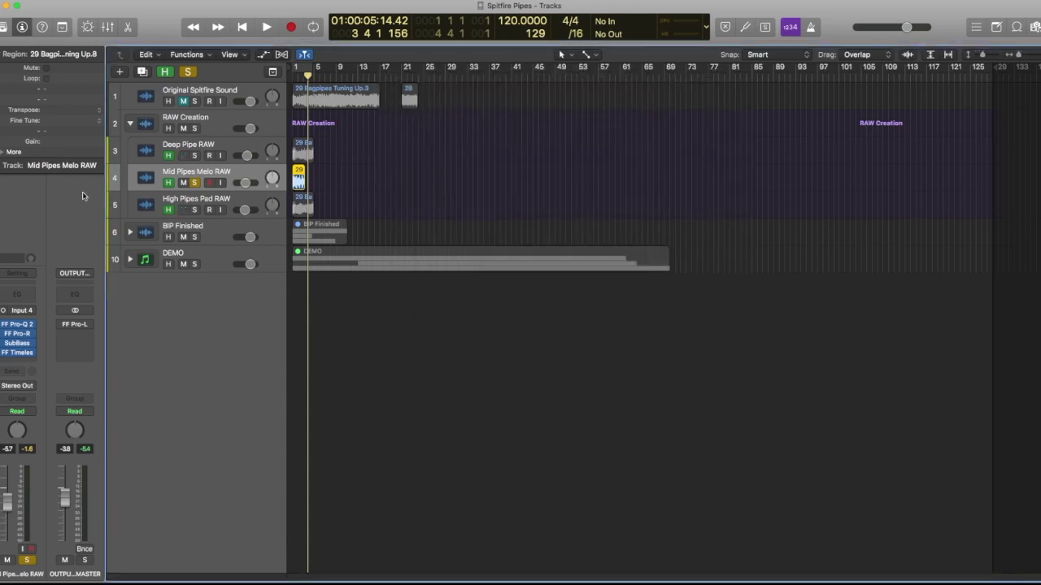
# - Bypass all four effects on Mid Pipes Melo RAW and audition the dry sound from the project start
pyautogui.moveTo(10, 330); pyautogui.dragTo(7, 329)
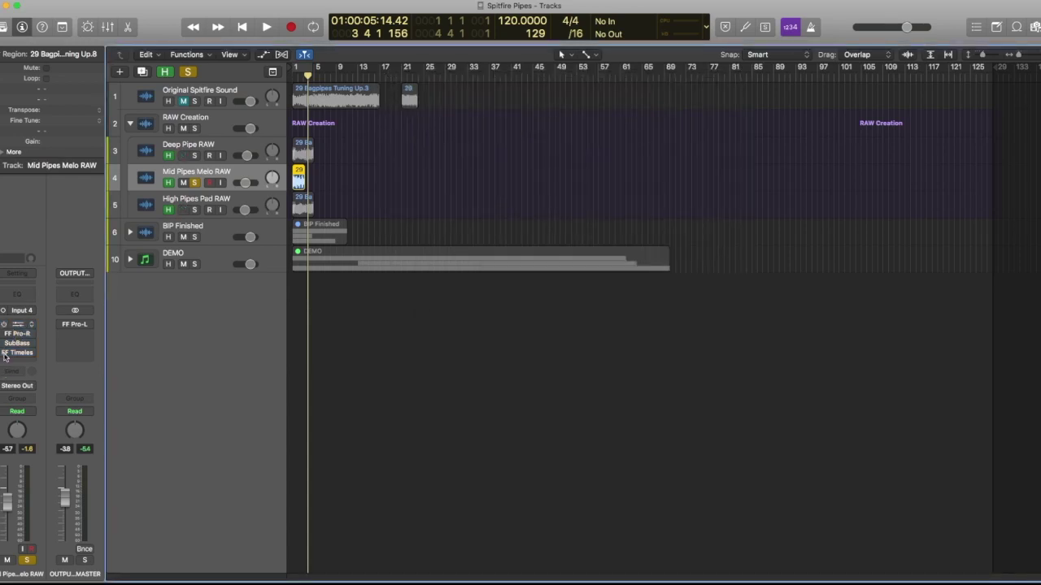
pyautogui.press('Return')
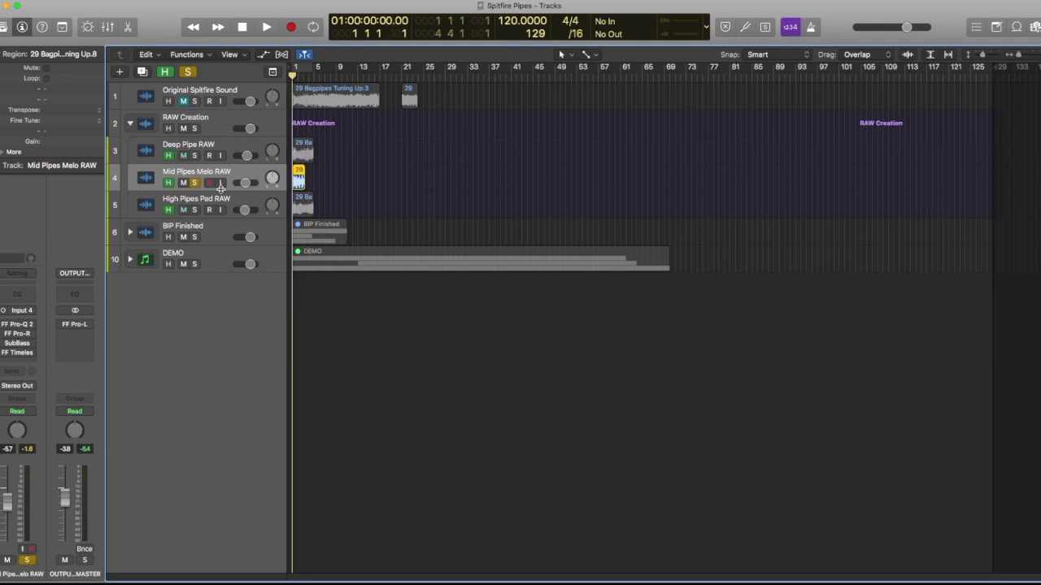
pyautogui.press('space')
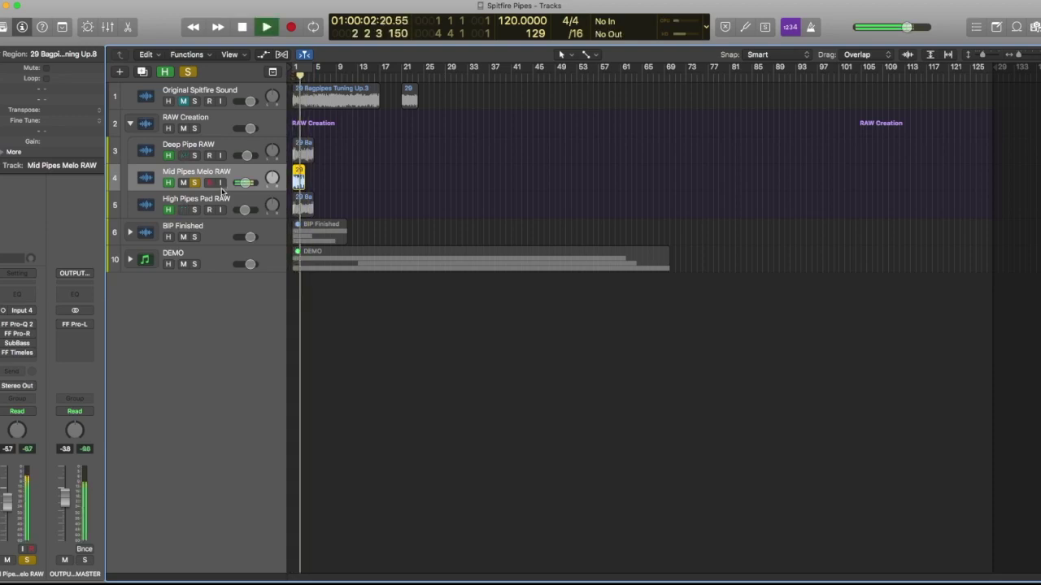
pyautogui.press('space')
# - Re-enable all four effects on Mid Pipes Melo RAW and audition the processed sound from the project start
pyautogui.press('Return')
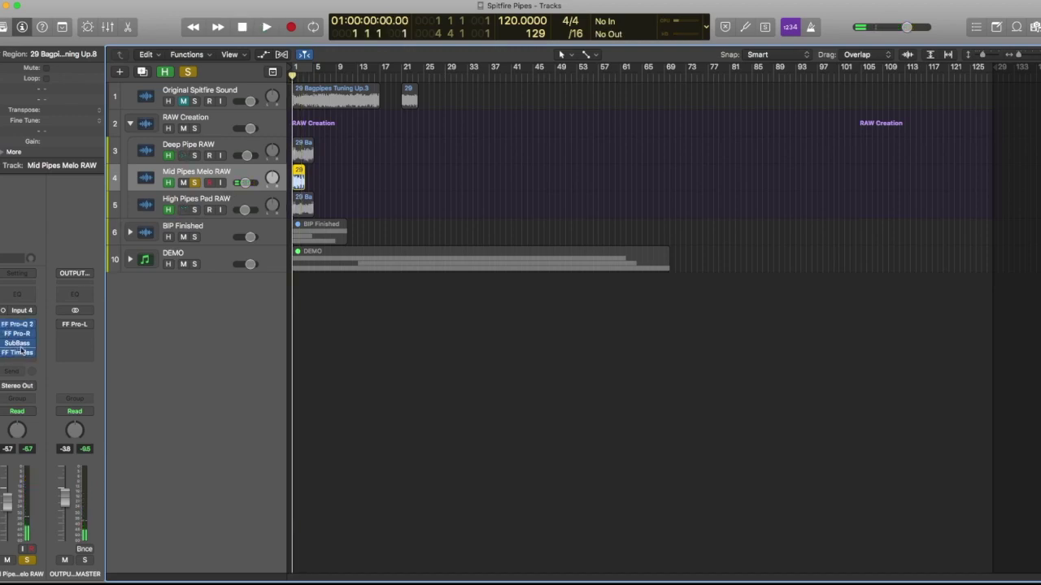
pyautogui.press('space')
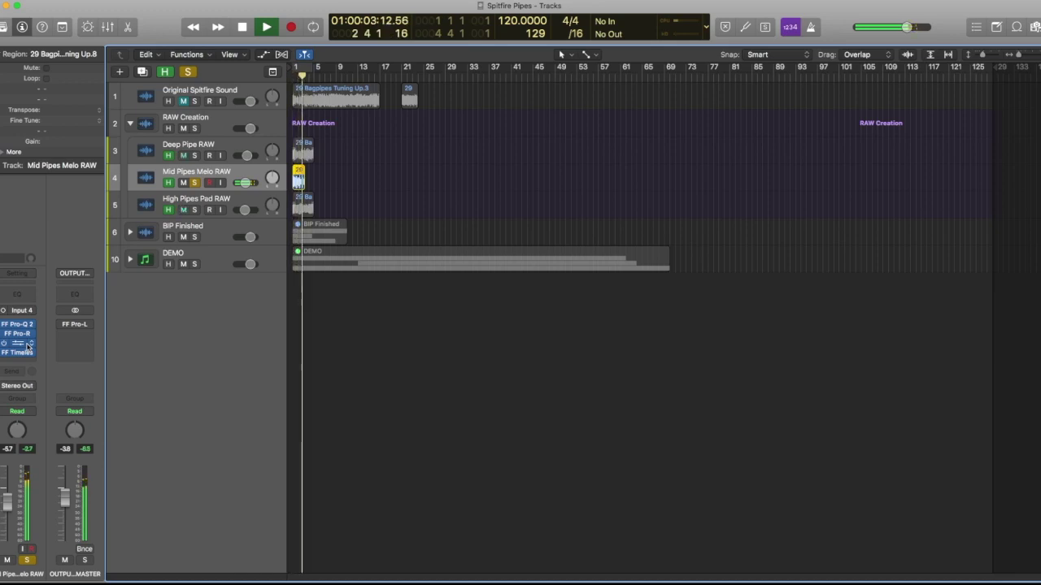
pyautogui.press('space')
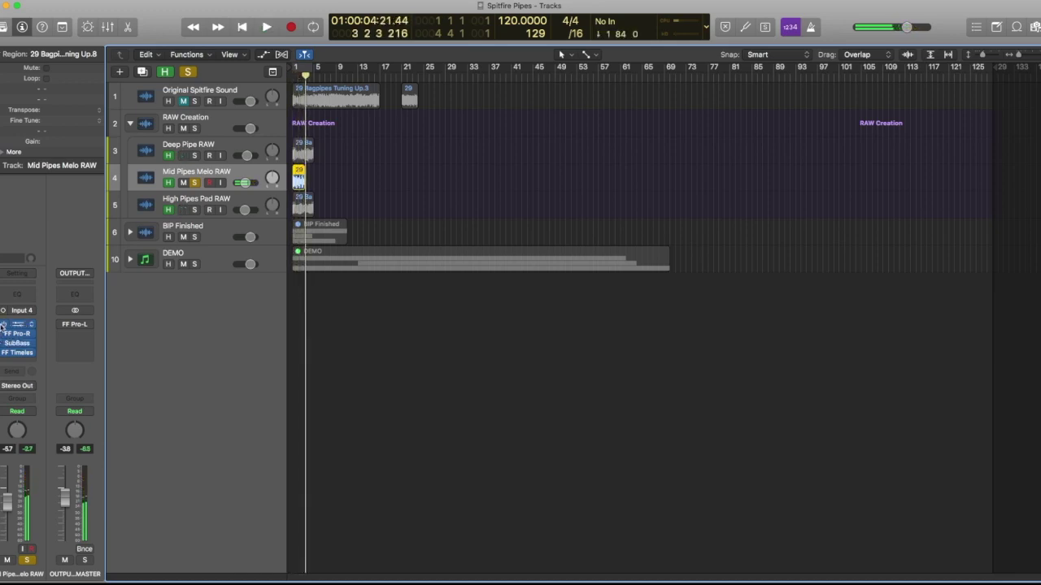
# - Switch the solo from Mid Pipes Melo RAW to High Pipes Pad RAW and select that track
pyautogui.click(194, 182)
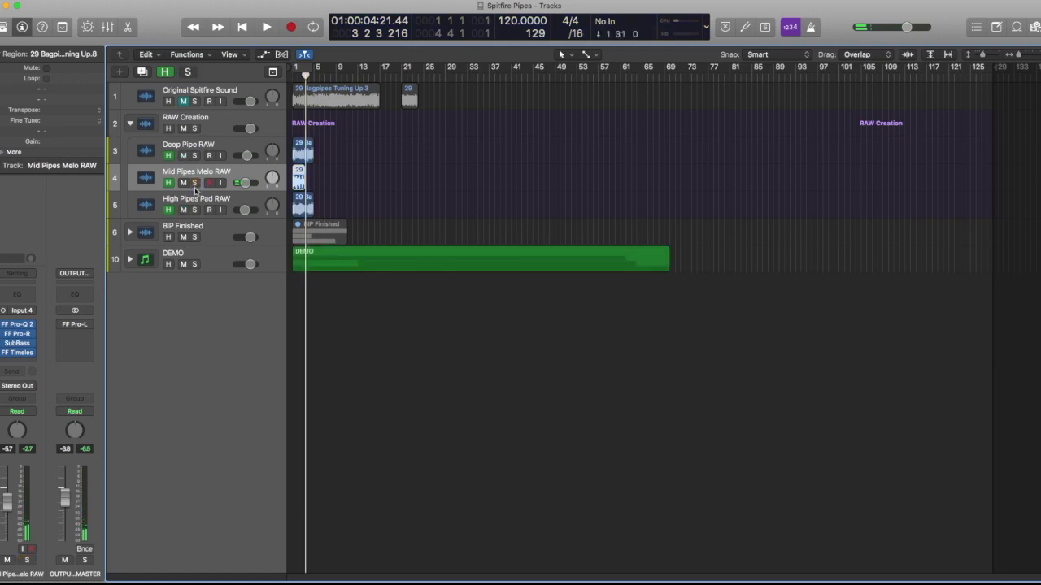
pyautogui.click(194, 209)
pyautogui.click(196, 202)
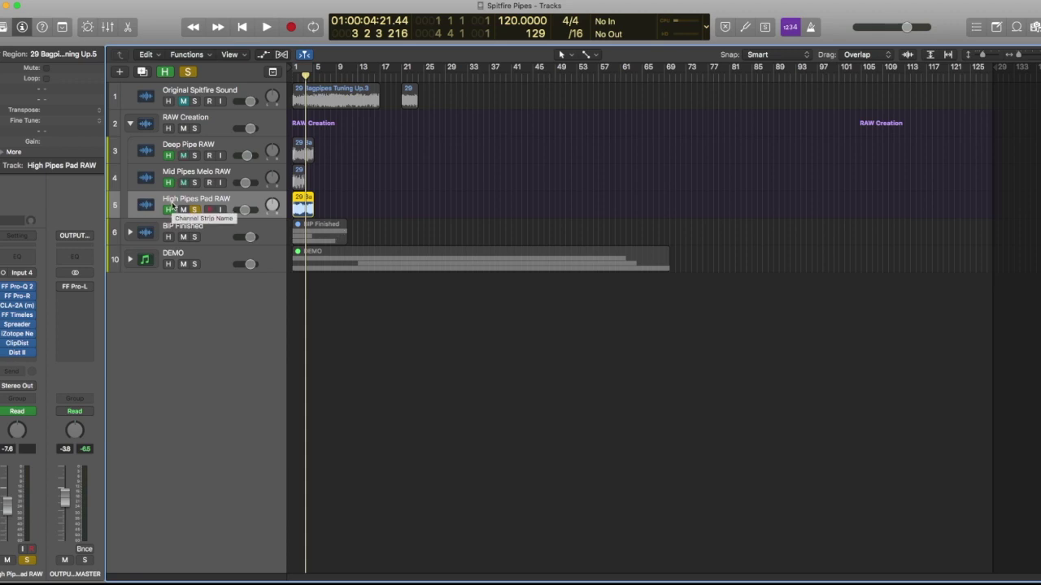
# - Audition High Pipes Pad RAW from the project start with all eight of its effects bypassed
pyautogui.press('Return')
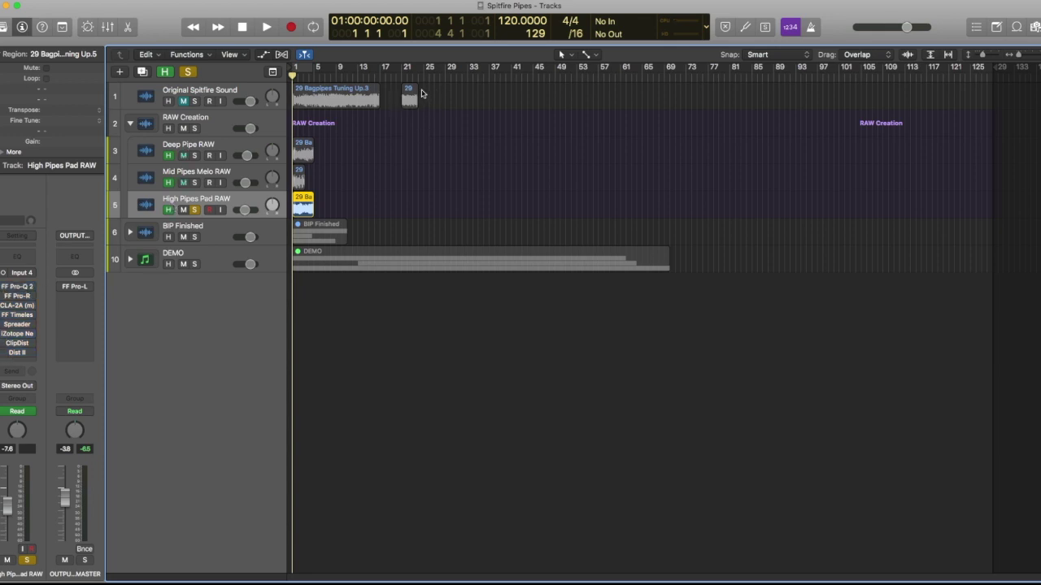
pyautogui.click(209, 209)
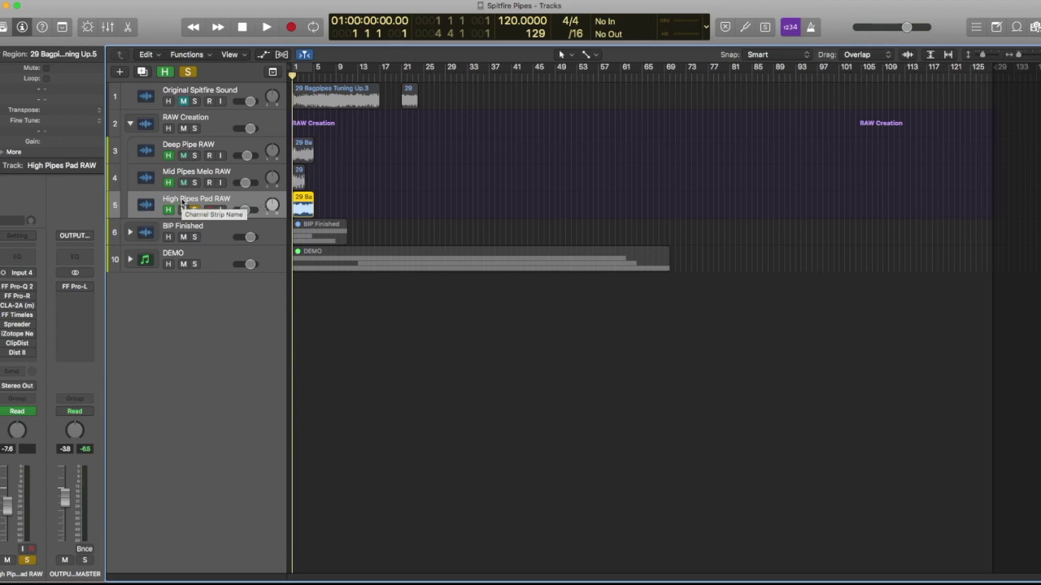
pyautogui.press('space')
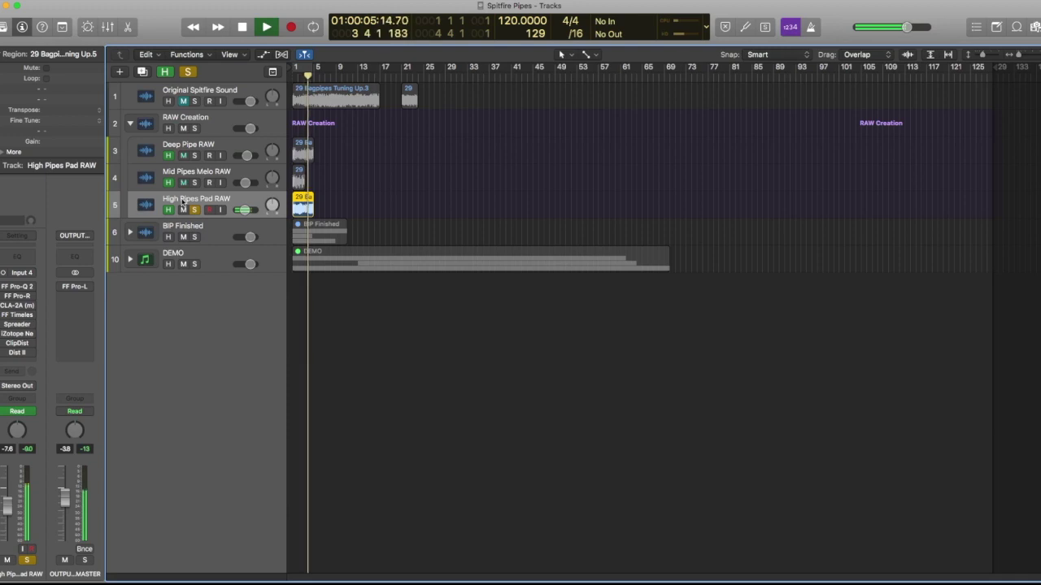
pyautogui.press('space')
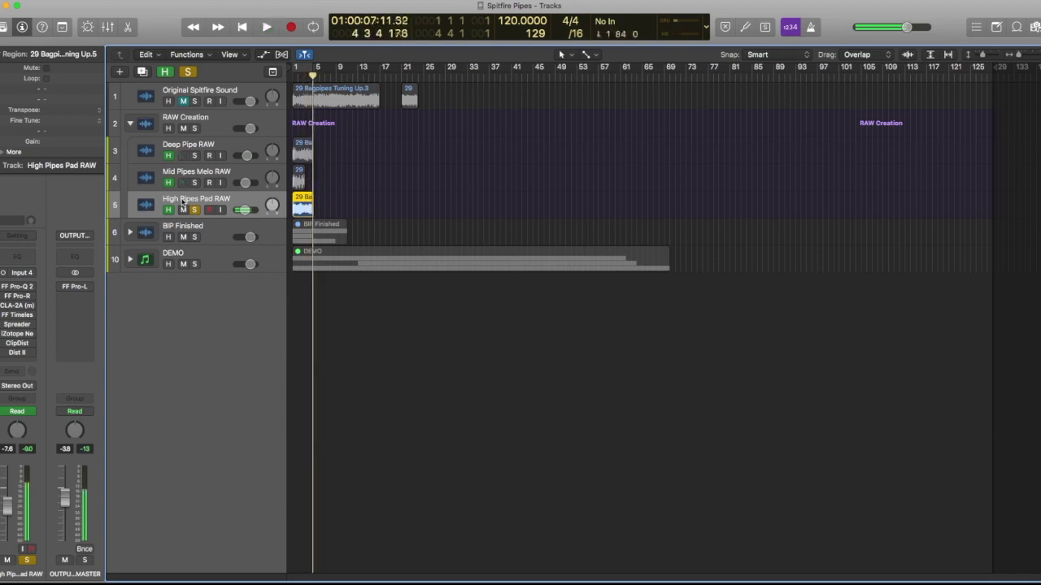
# - Enable all eight effects on High Pipes Pad RAW, audition the processed sound from the start, and return to the project start
pyautogui.press('Return')
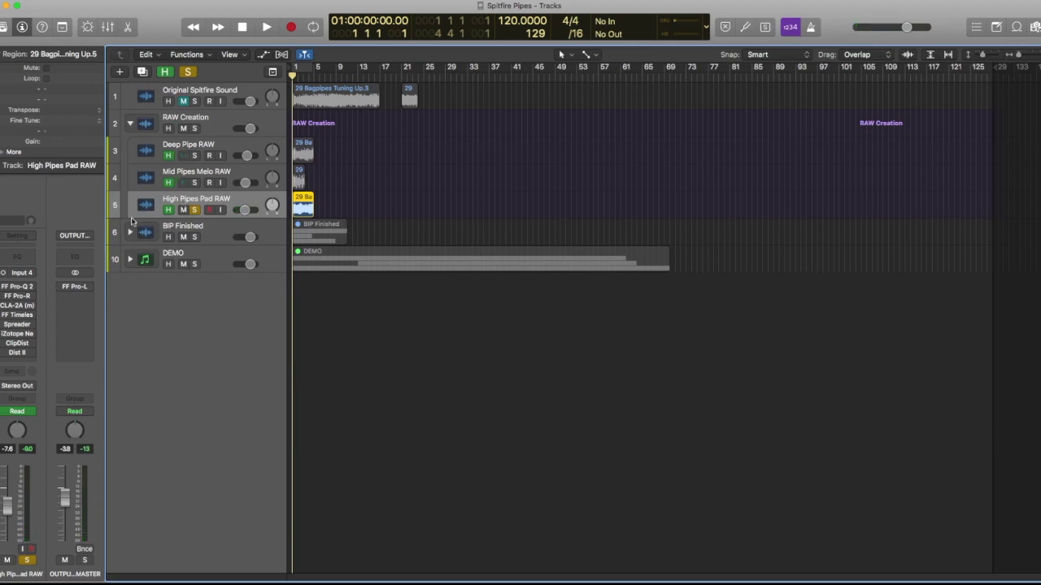
pyautogui.moveTo(3, 289)
pyautogui.moveTo(4, 290); pyautogui.dragTo(5, 358)
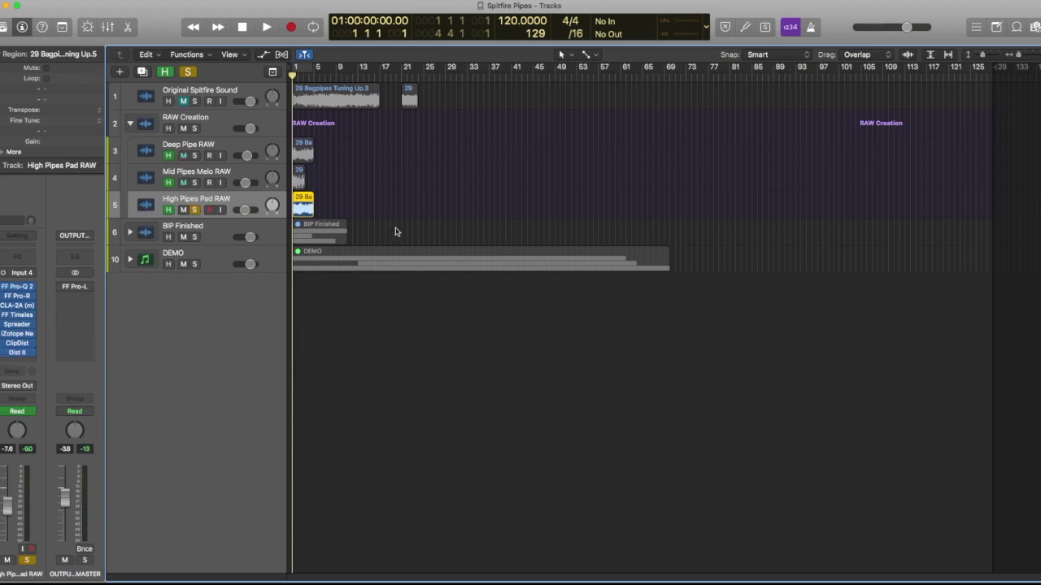
pyautogui.press('space')
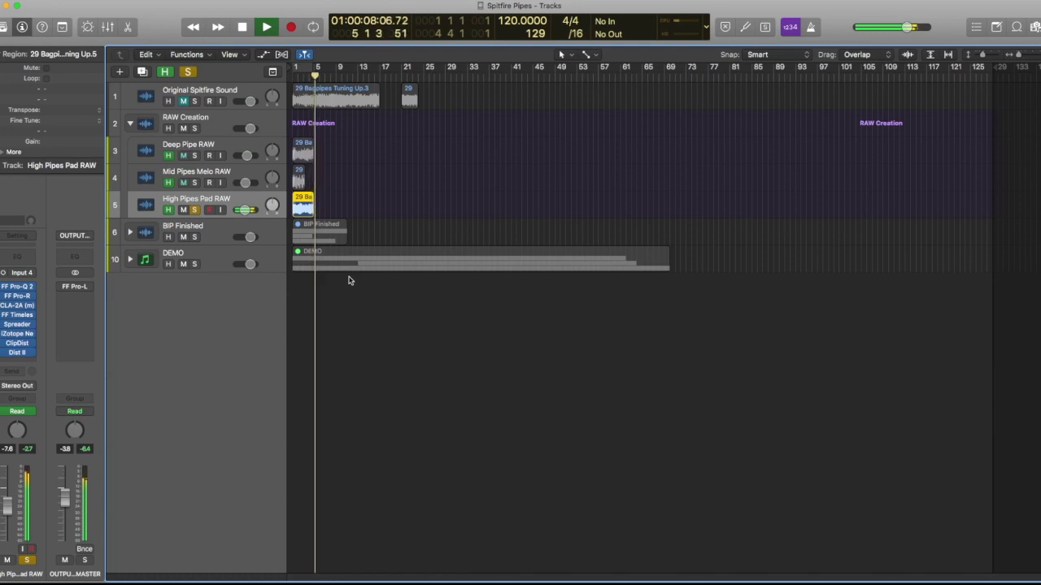
pyautogui.press('space')
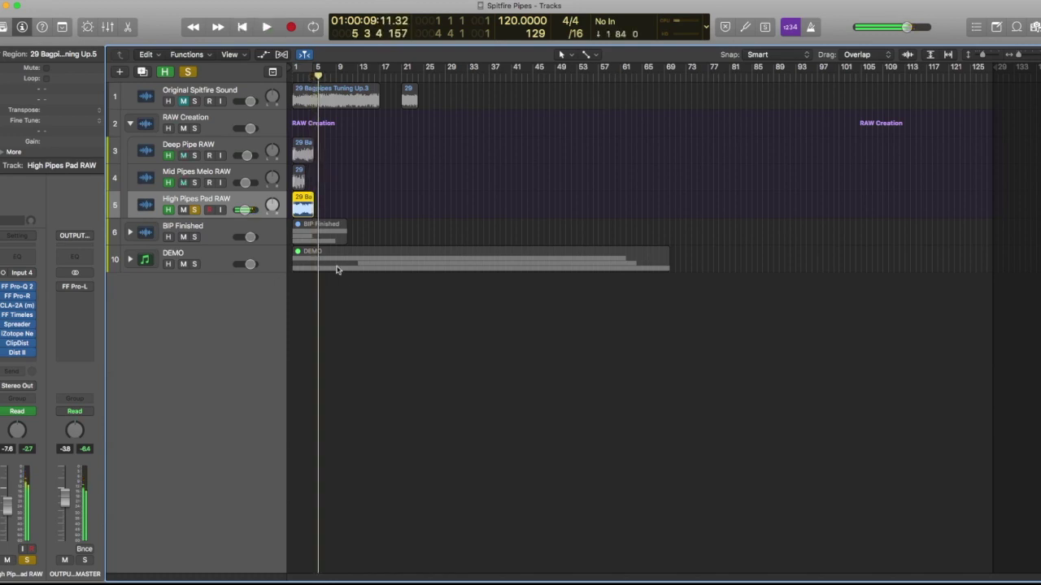
pyautogui.press('Return')
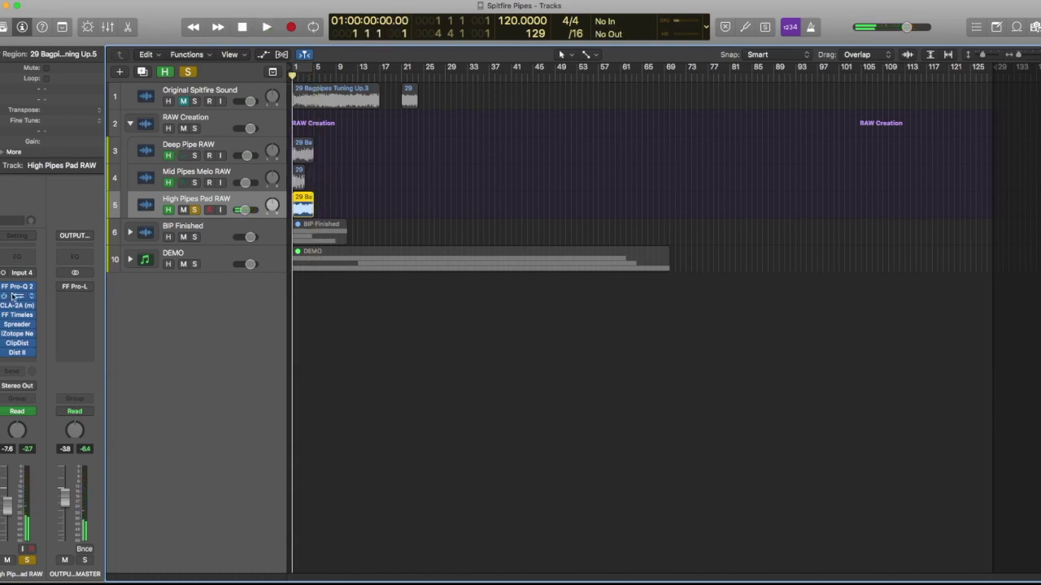
# - Examine the FF Pro-Q 2 equalizer curve and the FF Pro-R reverb settings on High Pipes Pad RAW, closing each plug-in after viewing
pyautogui.click(18, 289)
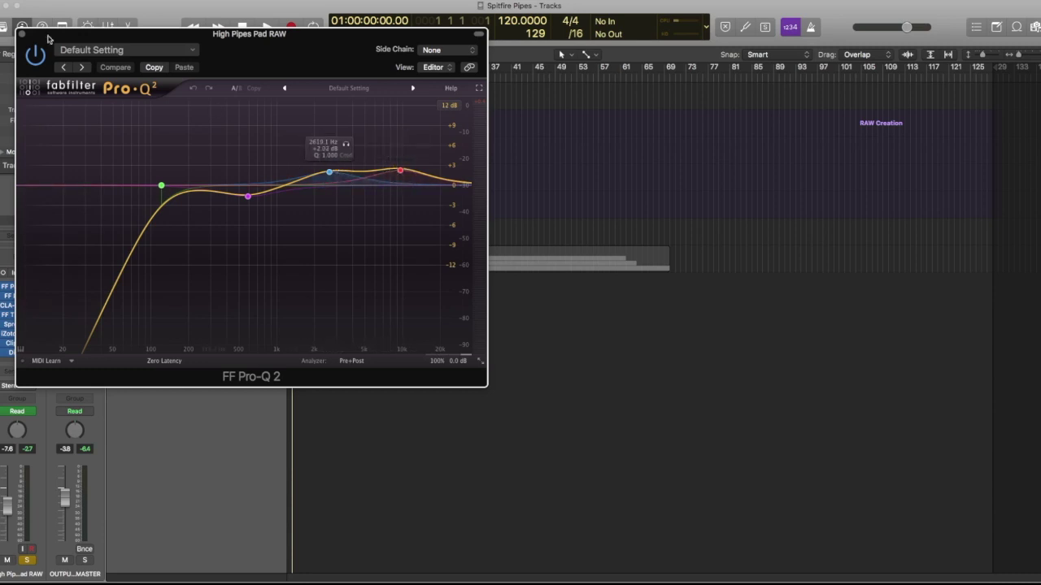
pyautogui.click(22, 35)
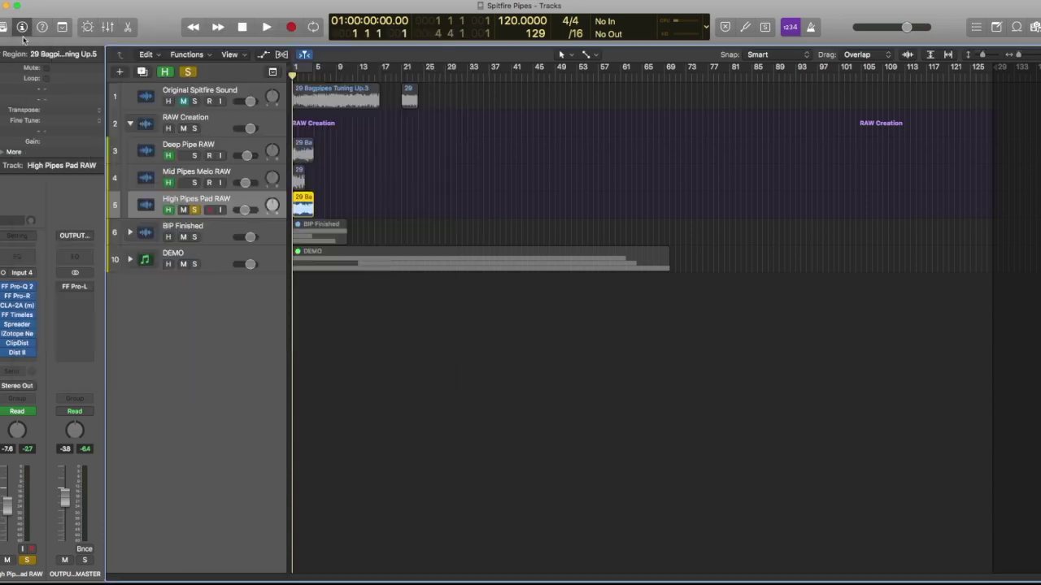
pyautogui.click(17, 298)
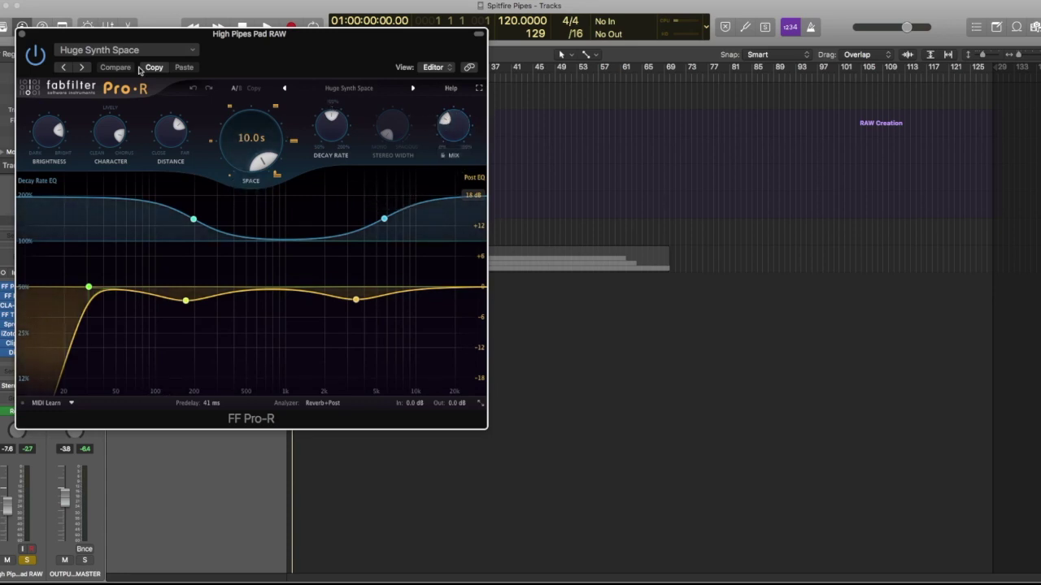
pyautogui.click(22, 34)
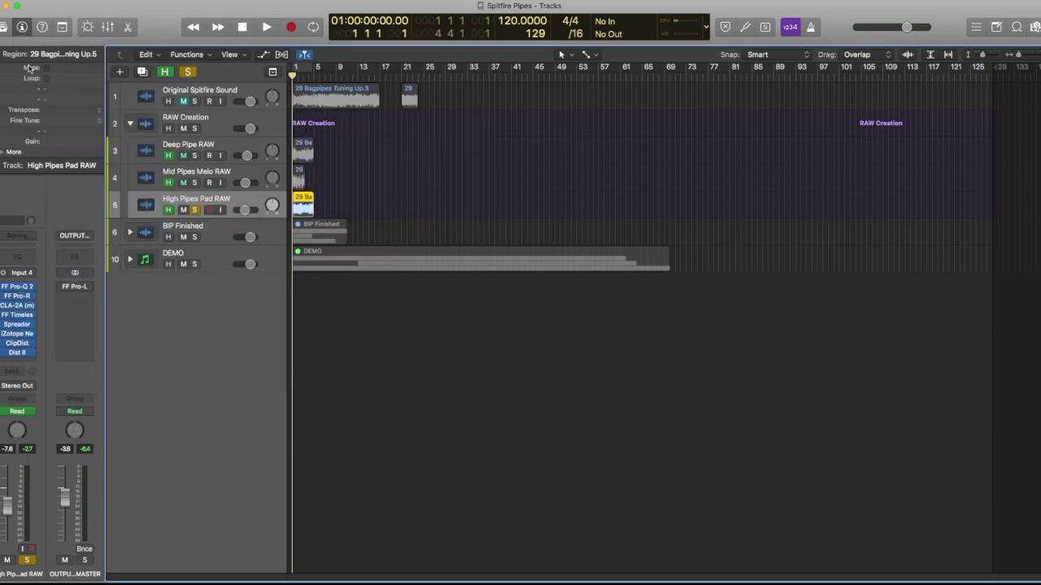
# - Examine the CLA-2A compressor and FF Timeless 2 delay settings on High Pipes Pad RAW, closing each plug-in after viewing
pyautogui.click(18, 305)
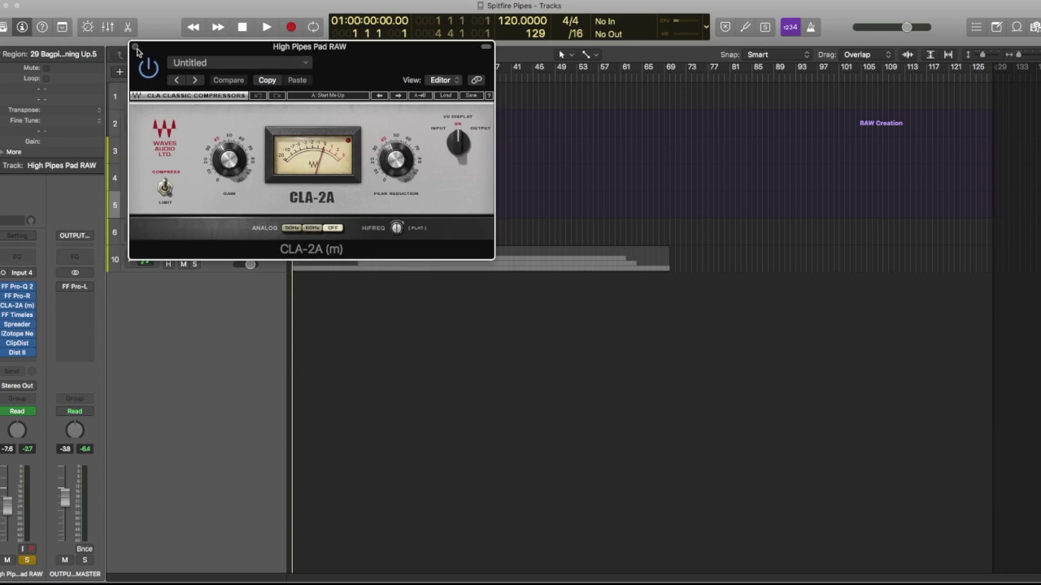
pyautogui.click(136, 47)
pyautogui.click(18, 316)
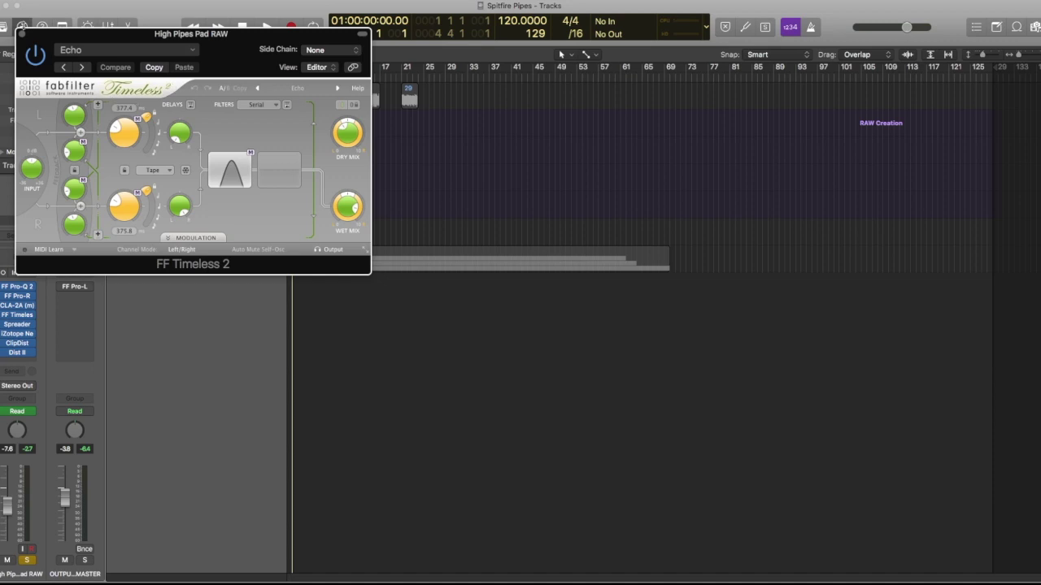
pyautogui.click(18, 34)
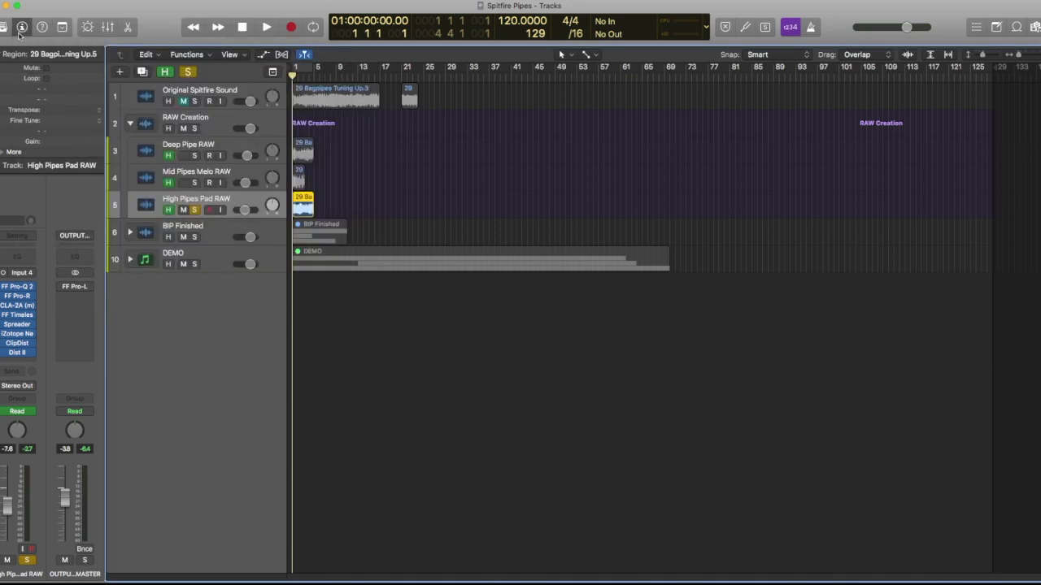
# - Examine the Spreader settings on High Pipes Pad RAW with its window moved aside, and close the plug-in
pyautogui.click(17, 324)
pyautogui.moveTo(98, 34); pyautogui.dragTo(280, 78)
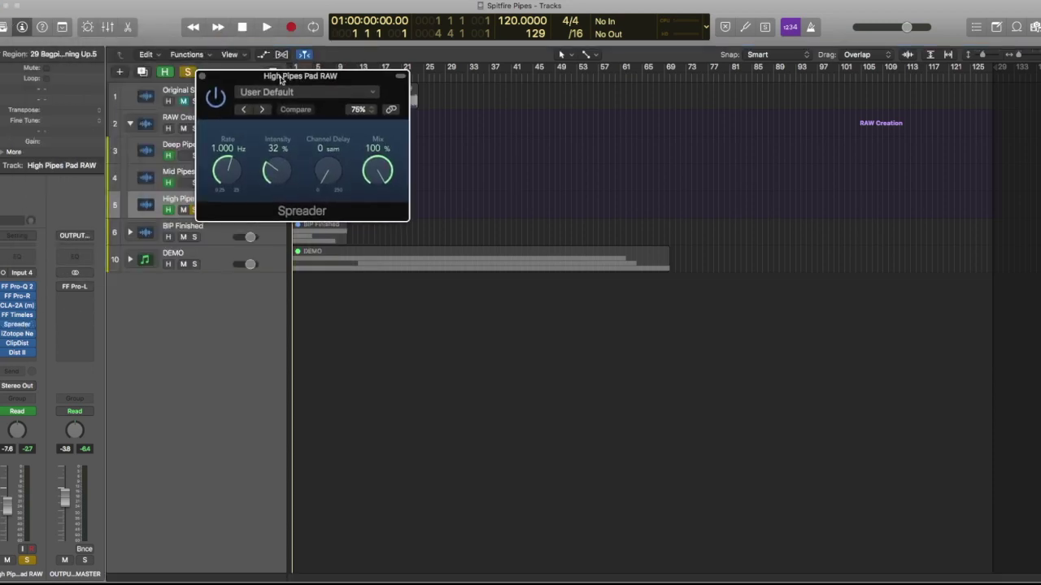
pyautogui.click(200, 76)
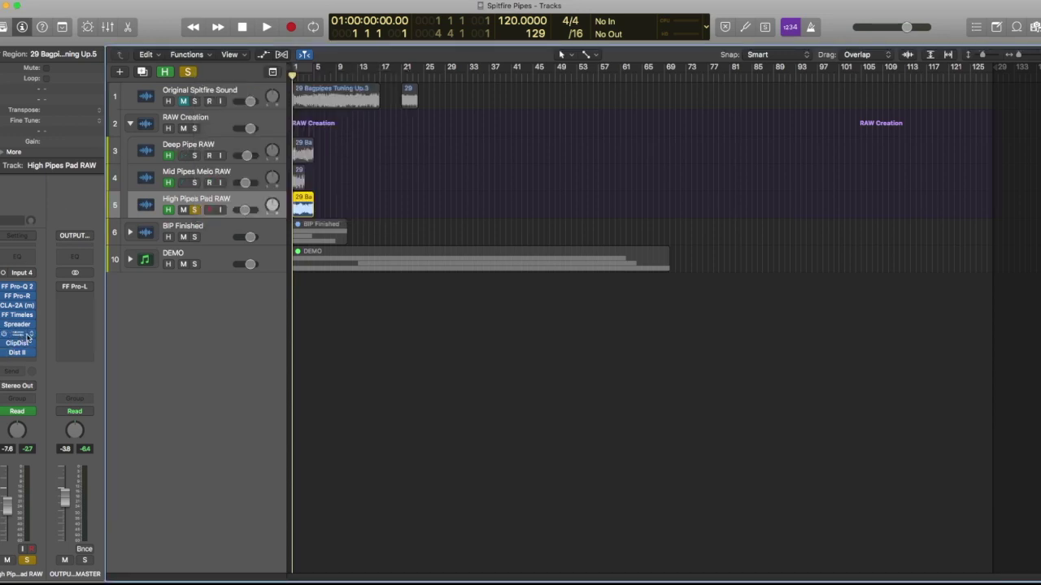
# - Dismiss the iZotope Nectar 2 preset manager on High Pipes Pad RAW, examine the plug-in's module overview, and close it
pyautogui.click(28, 335)
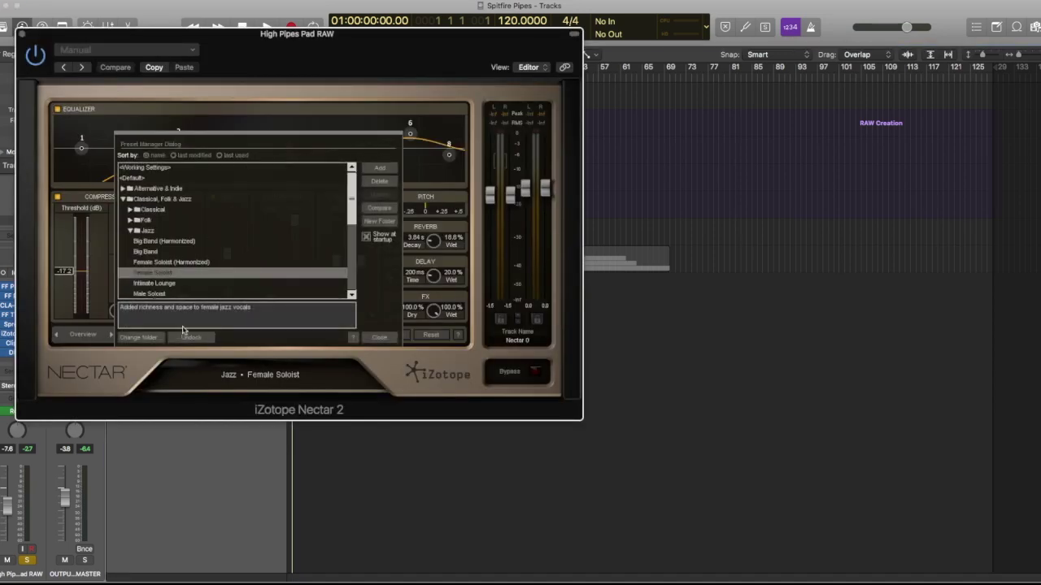
pyautogui.click(379, 338)
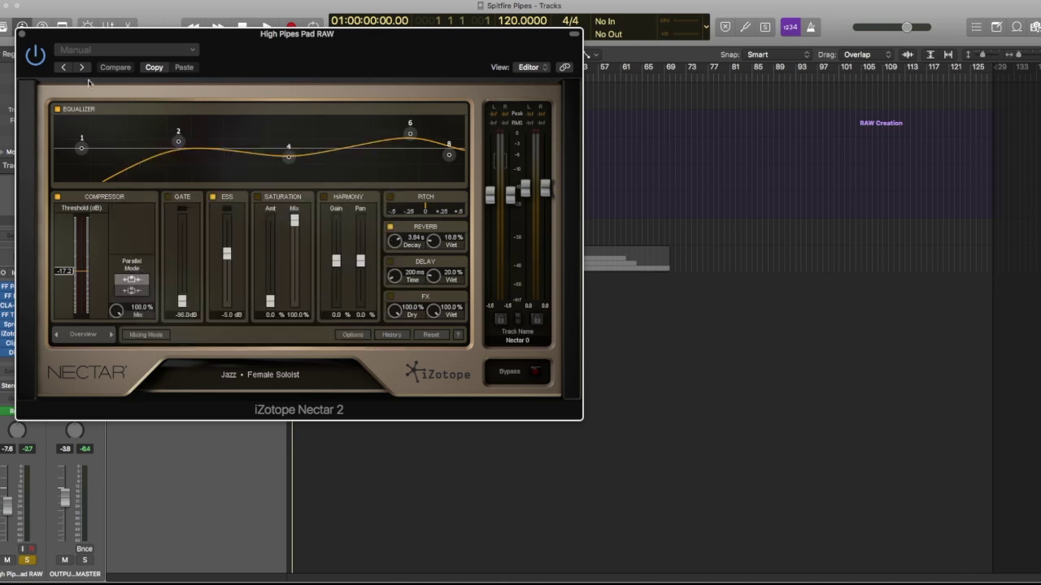
pyautogui.moveTo(73, 43); pyautogui.dragTo(311, 50)
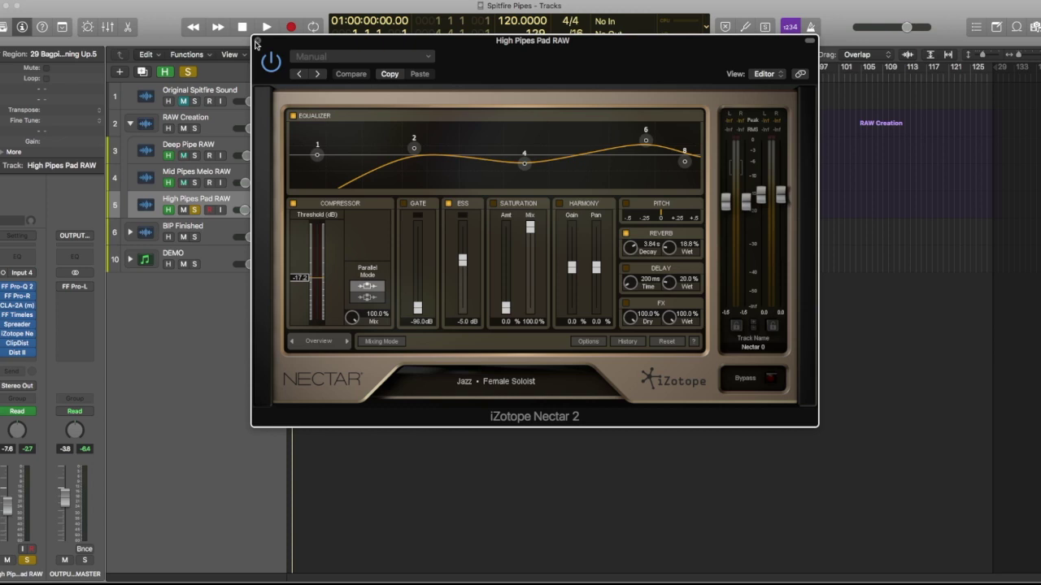
pyautogui.click(256, 42)
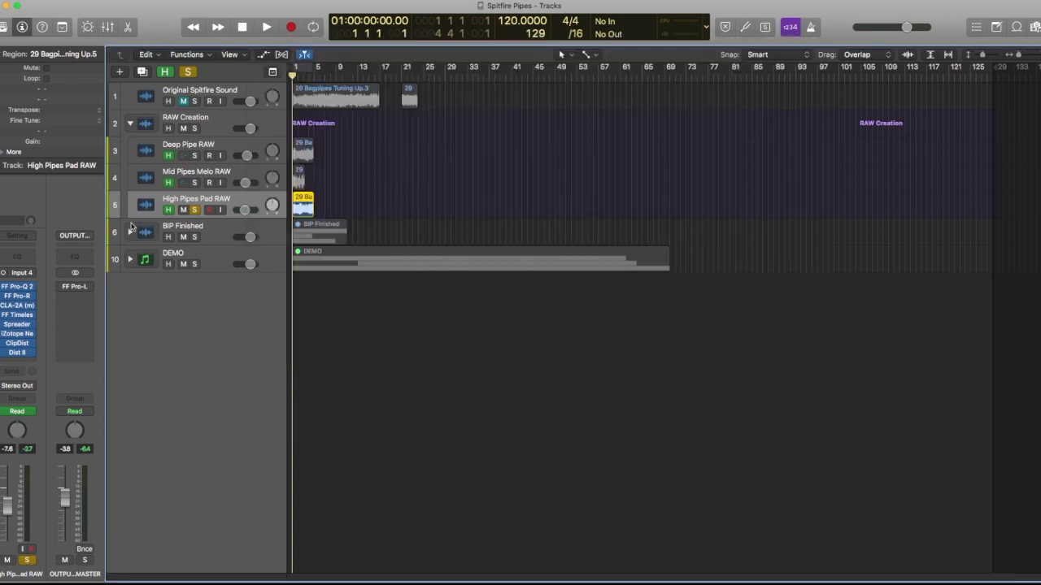
# - Examine the Clip Distortion and Distortion II settings on High Pipes Pad RAW, closing each plug-in after viewing
pyautogui.click(21, 343)
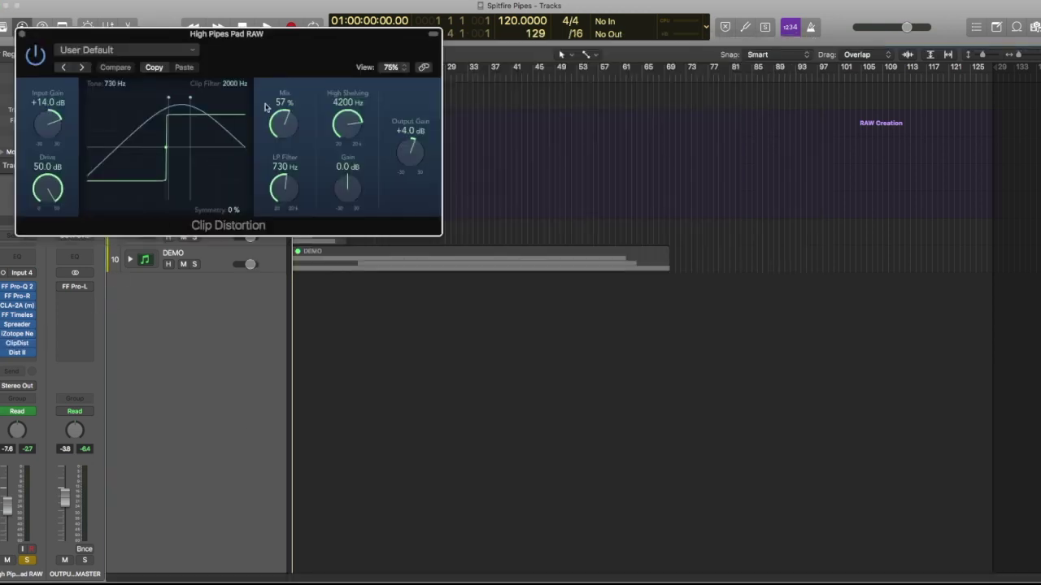
pyautogui.moveTo(250, 58); pyautogui.dragTo(515, 121)
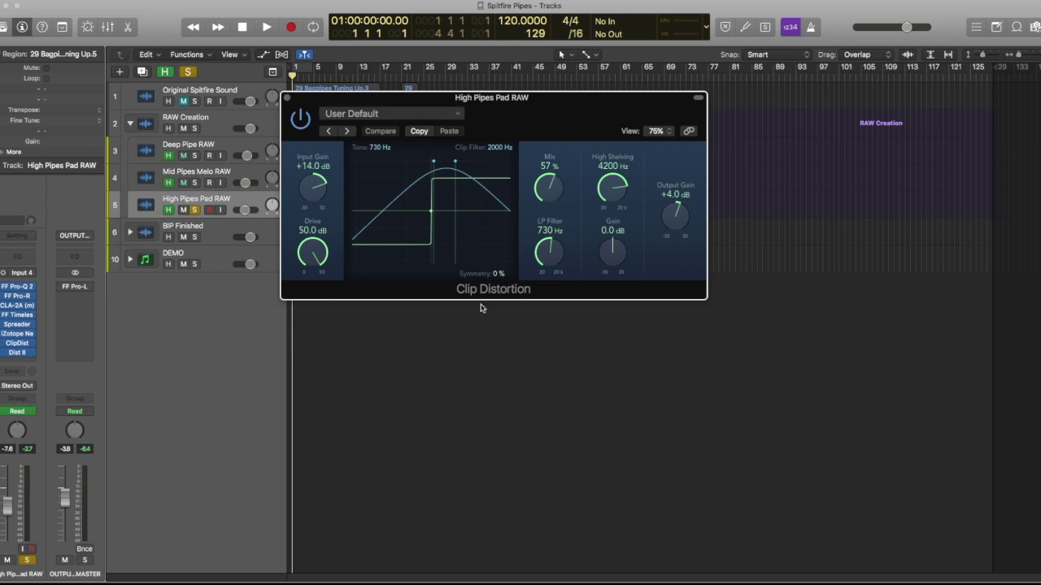
pyautogui.click(286, 99)
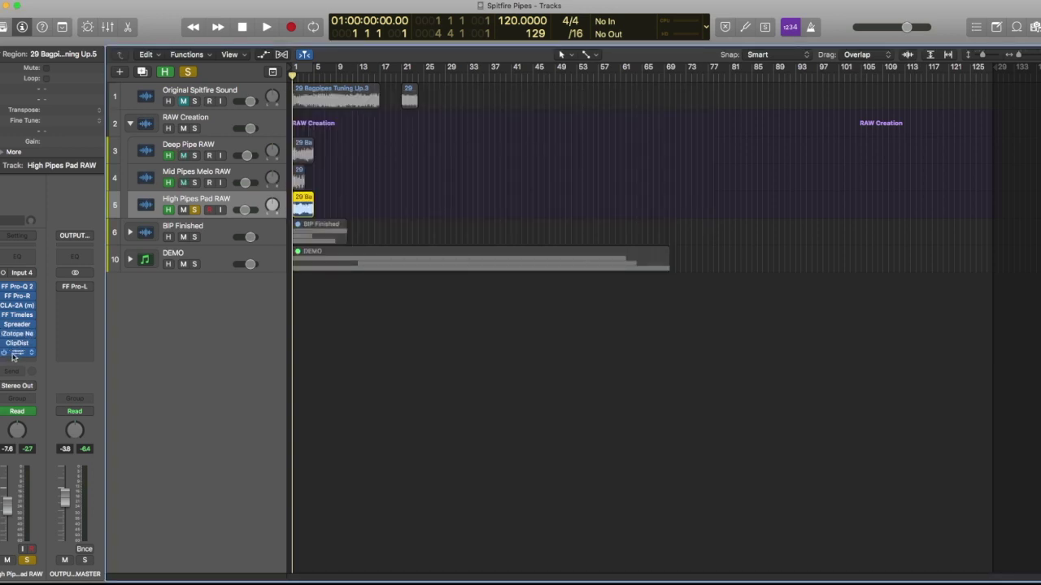
pyautogui.click(16, 352)
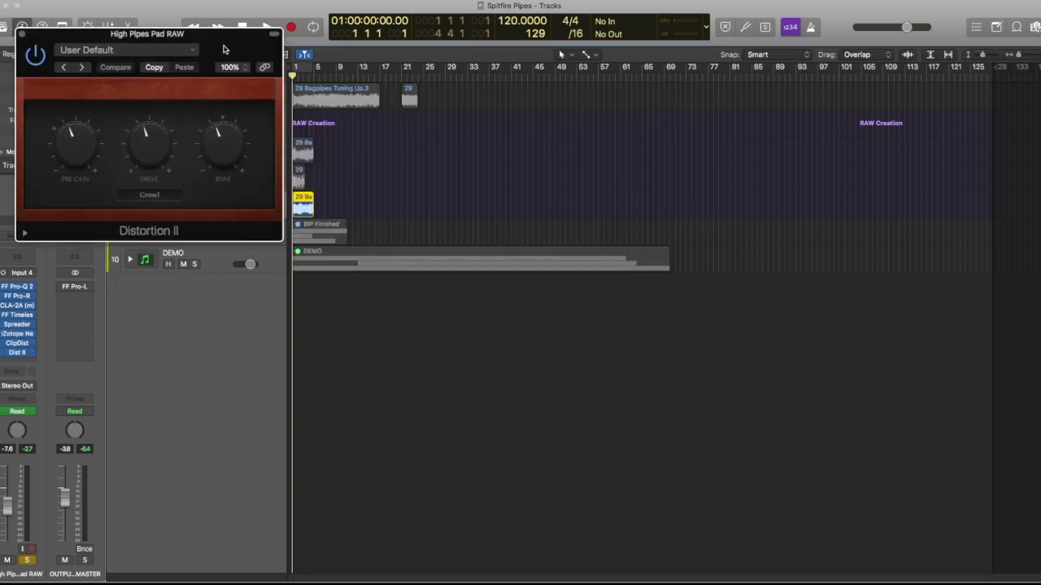
pyautogui.moveTo(225, 49); pyautogui.dragTo(568, 114)
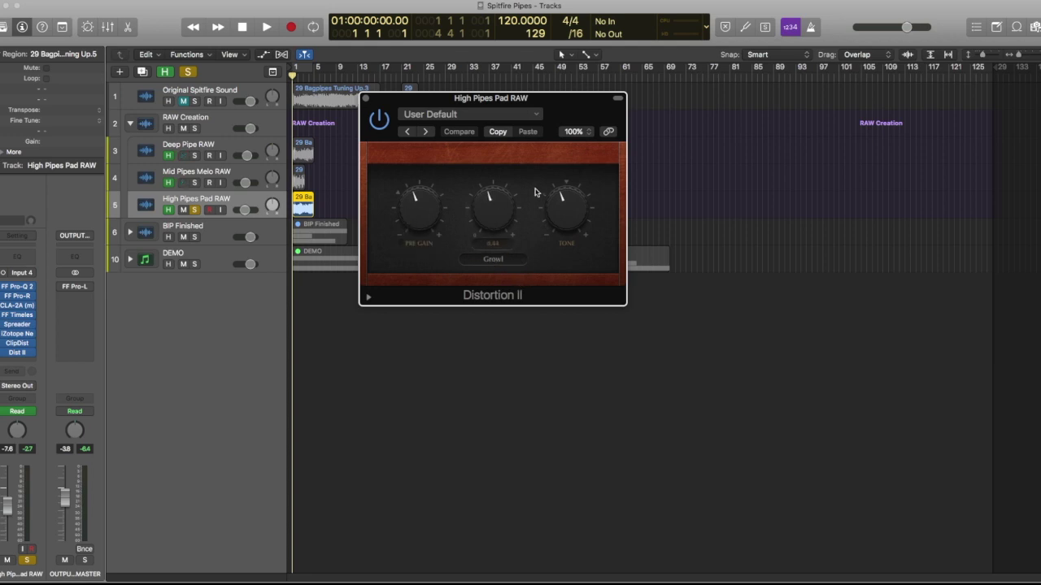
pyautogui.click(364, 98)
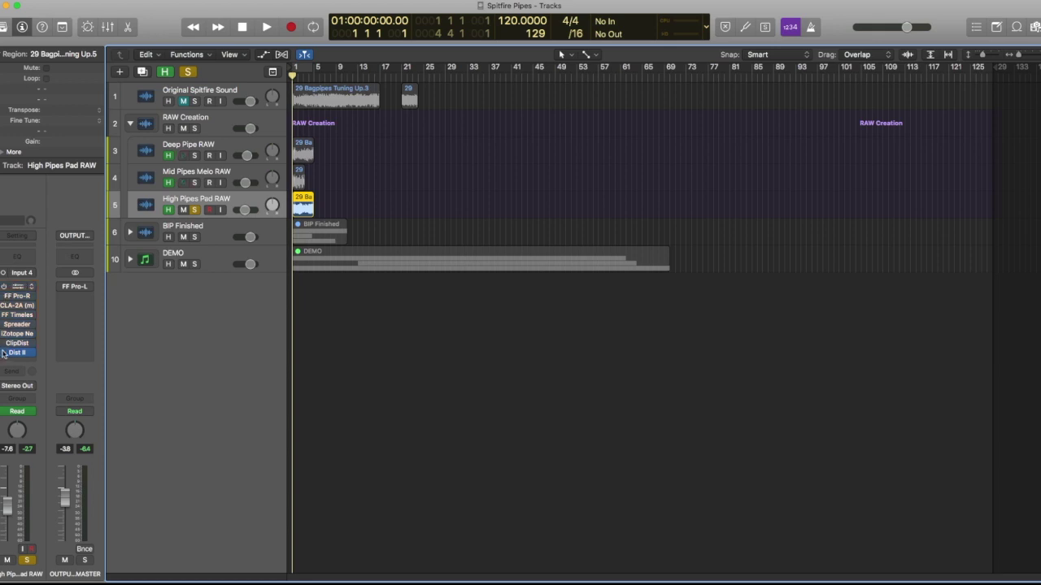
# - Audition High Pipes Pad RAW with its effects bypassed, re-enable the whole chain, and play it again from the start
pyautogui.press('space')
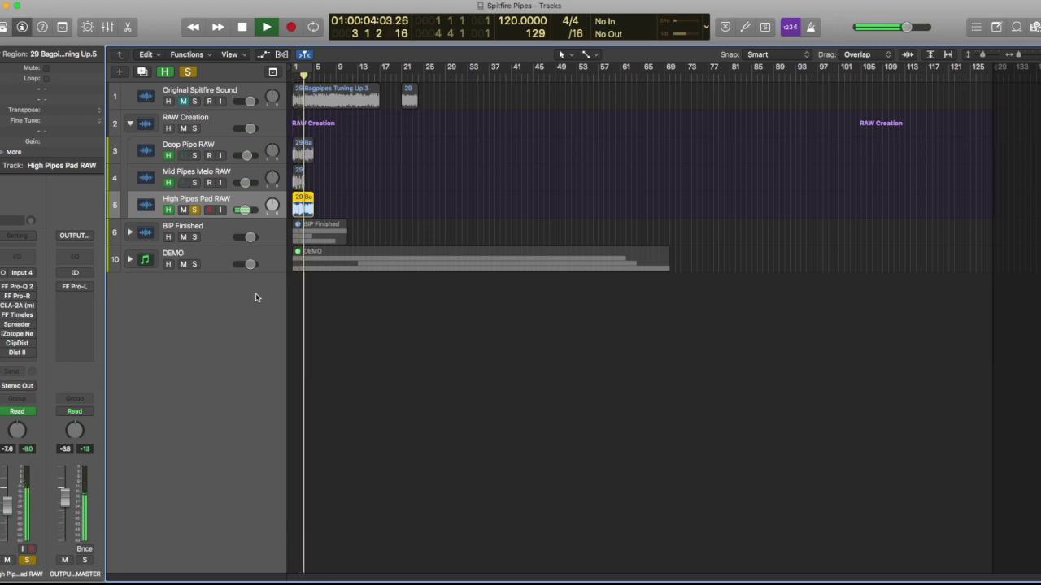
pyautogui.press('space')
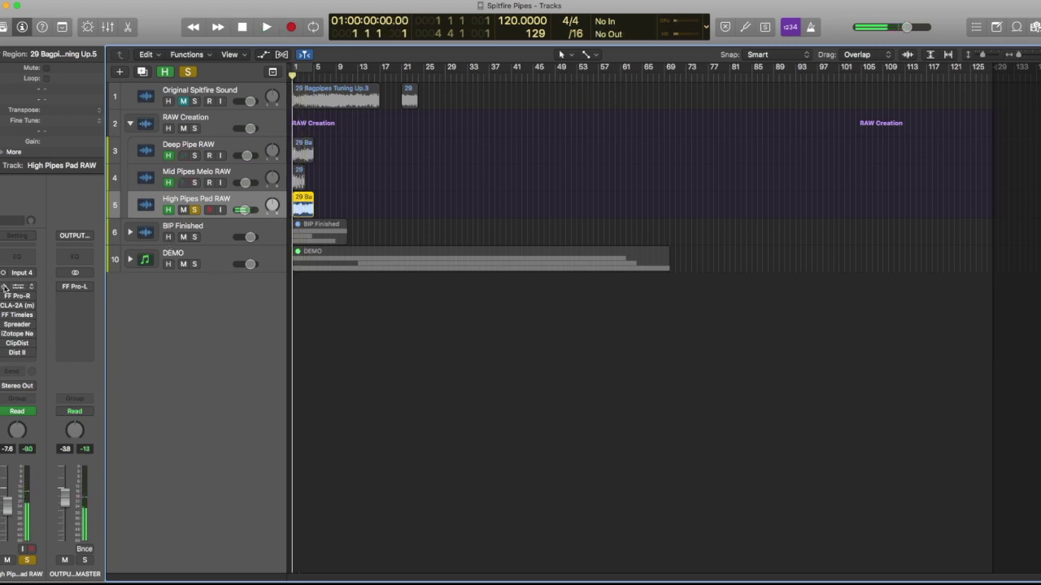
pyautogui.moveTo(5, 286); pyautogui.dragTo(7, 358)
pyautogui.press('space')
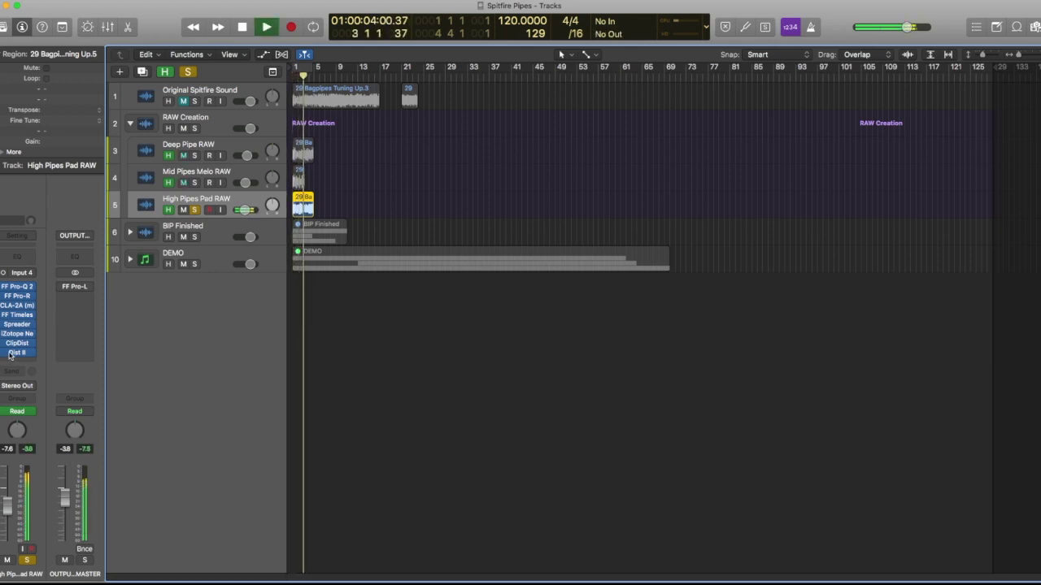
pyautogui.press('space')
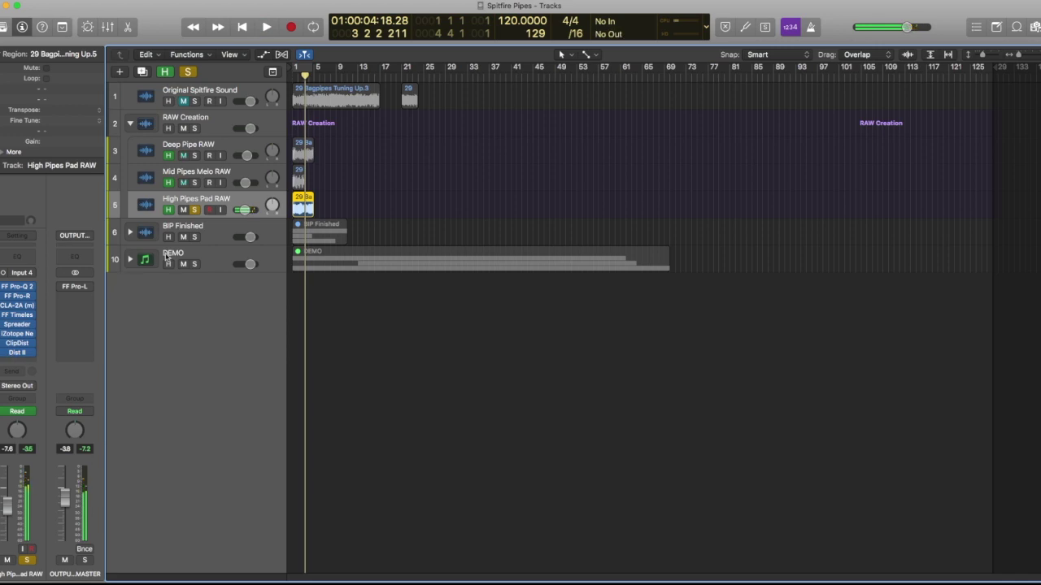
pyautogui.press('Return')
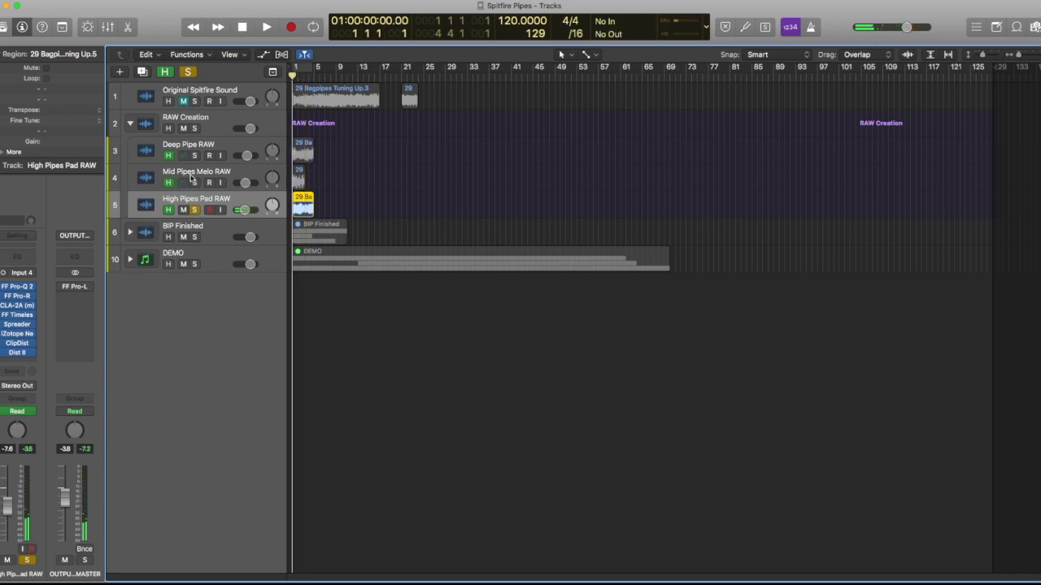
# - Unsolo High Pipes Pad RAW, expand the DEMO track stack, and solo the stack
pyautogui.click(194, 210)
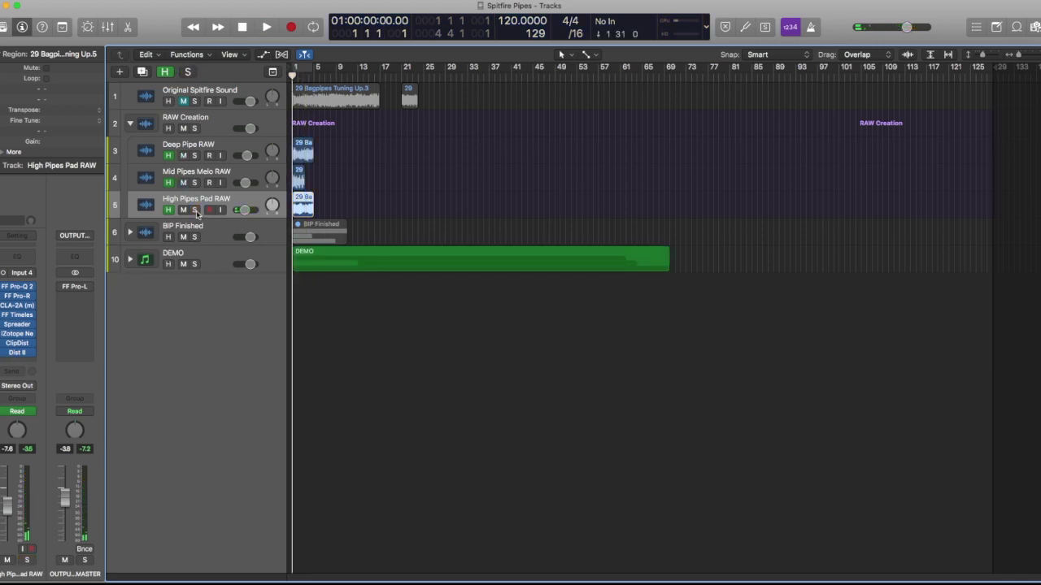
pyautogui.click(131, 260)
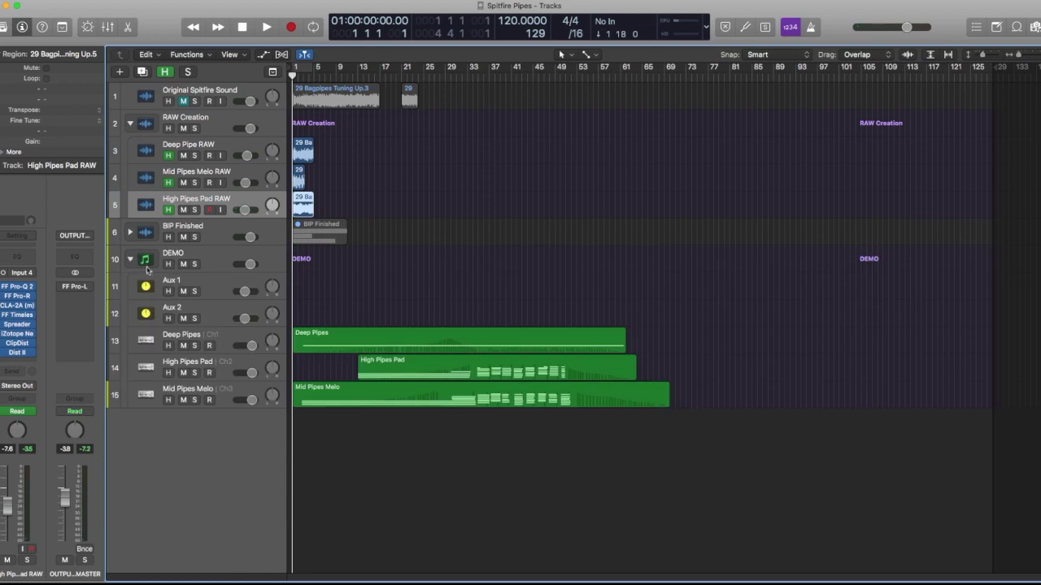
pyautogui.click(194, 265)
# - Show the track automation and review the volume curves of the Aux 1 and Aux 2 tracks in the DEMO stack
pyautogui.click(263, 55)
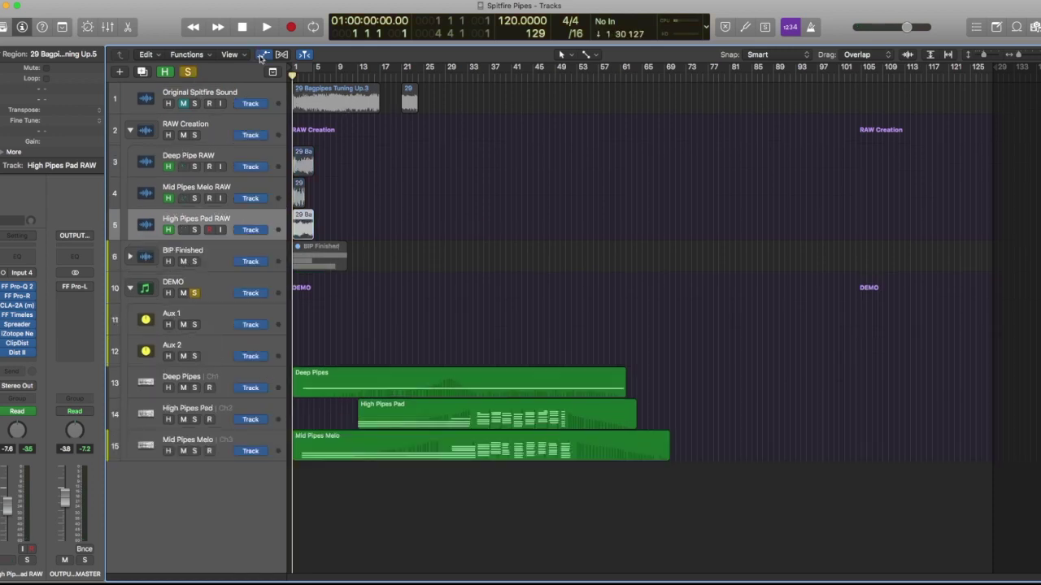
pyautogui.scroll(-5, 473, 320)
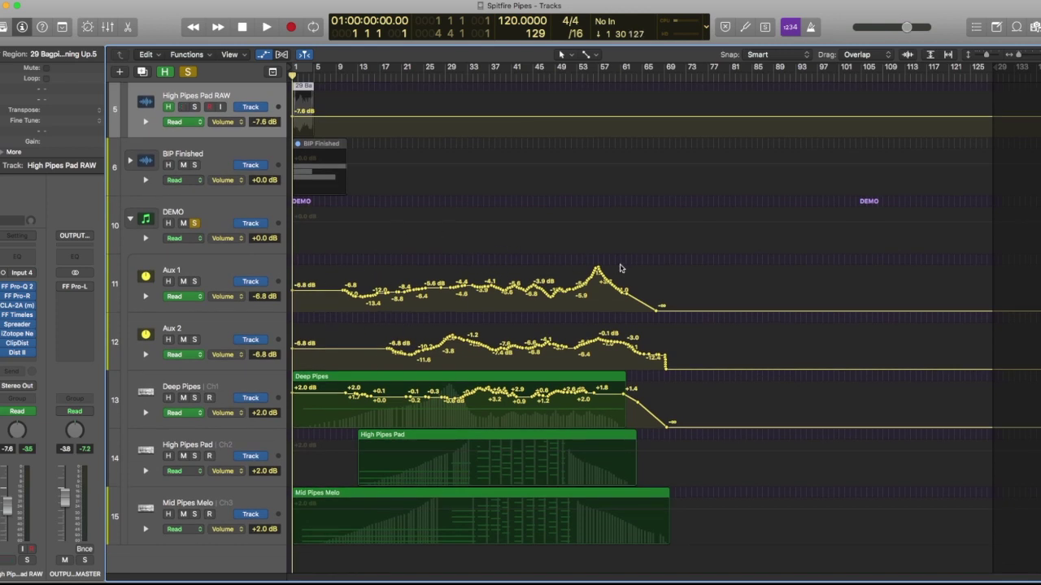
pyautogui.click(226, 275)
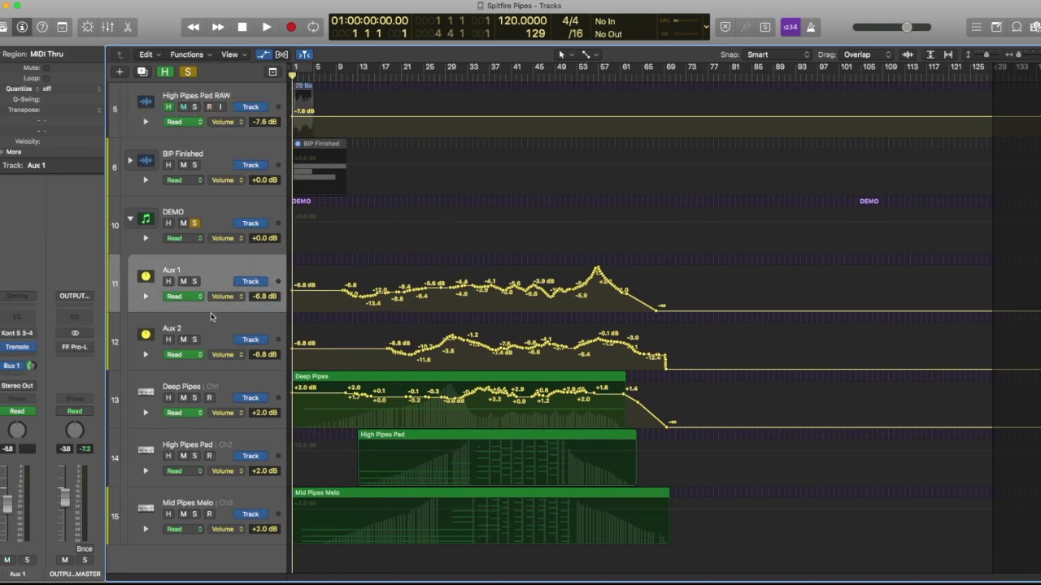
pyautogui.click(212, 337)
# - Follow the Bus 1 send of Deep Pipes to Aux 3 and examine its FF Pro-R reverb settings, closing the plug-in
pyautogui.click(231, 377)
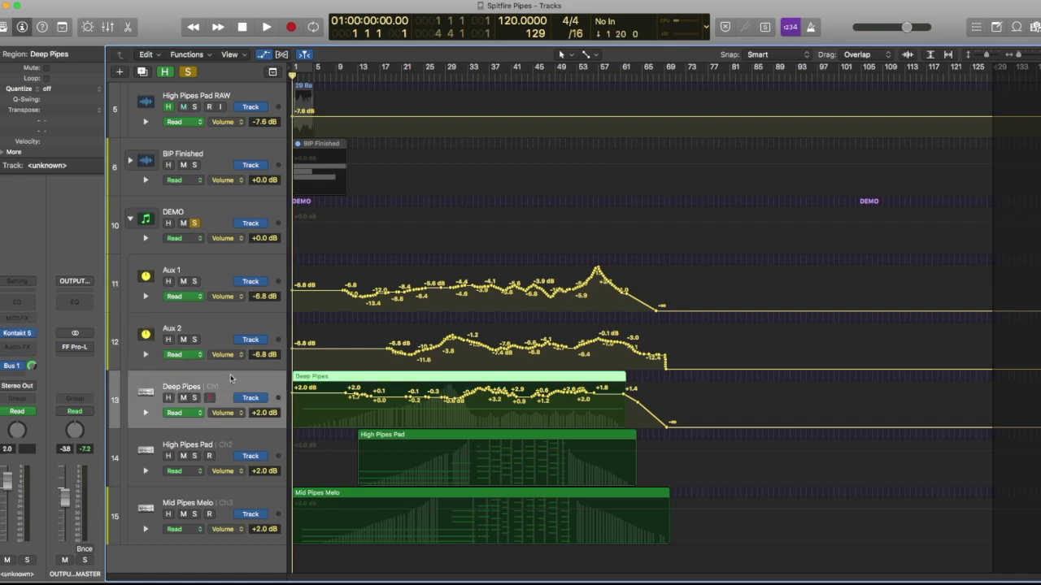
pyautogui.click(22, 367)
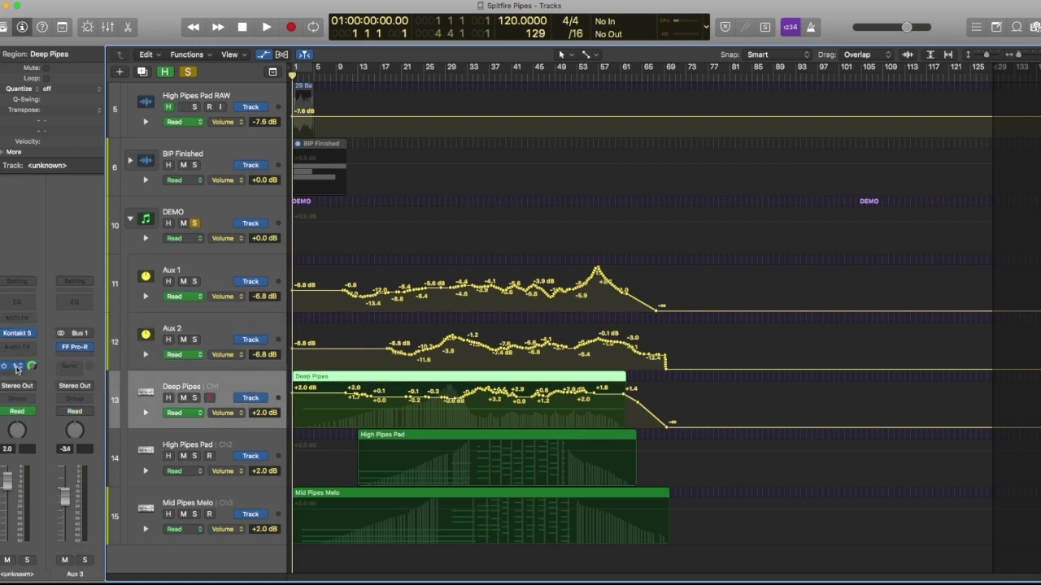
pyautogui.click(74, 347)
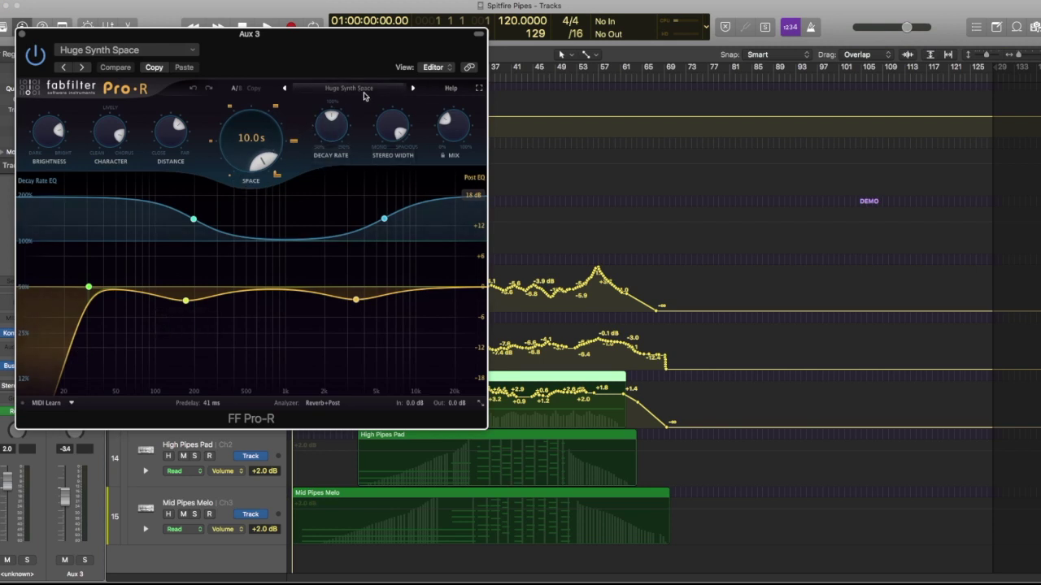
pyautogui.click(23, 34)
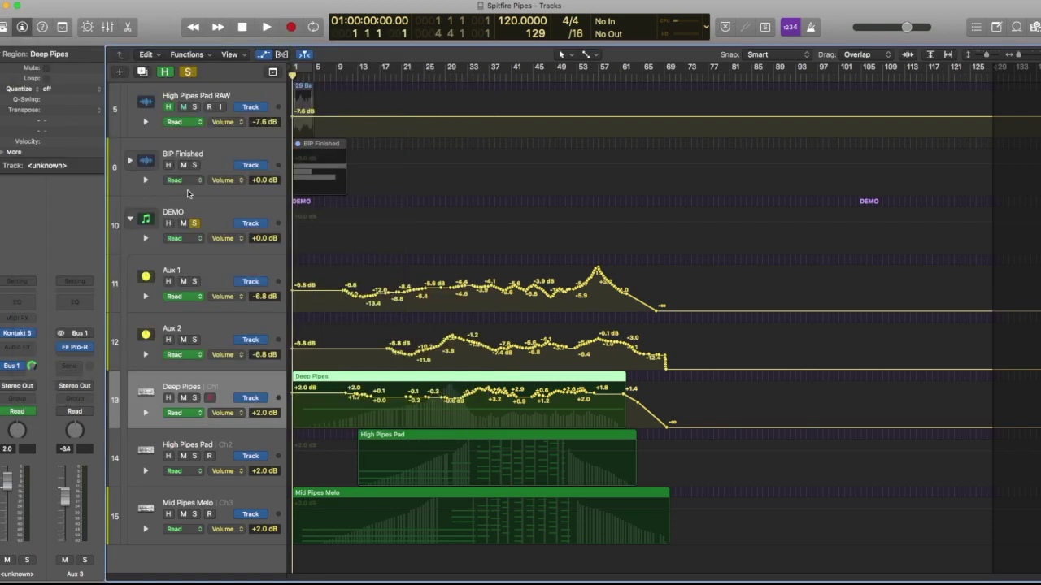
# - Examine the Tremolo settings on the Aux 1 track and close the plug-in
pyautogui.click(217, 321)
pyautogui.click(214, 271)
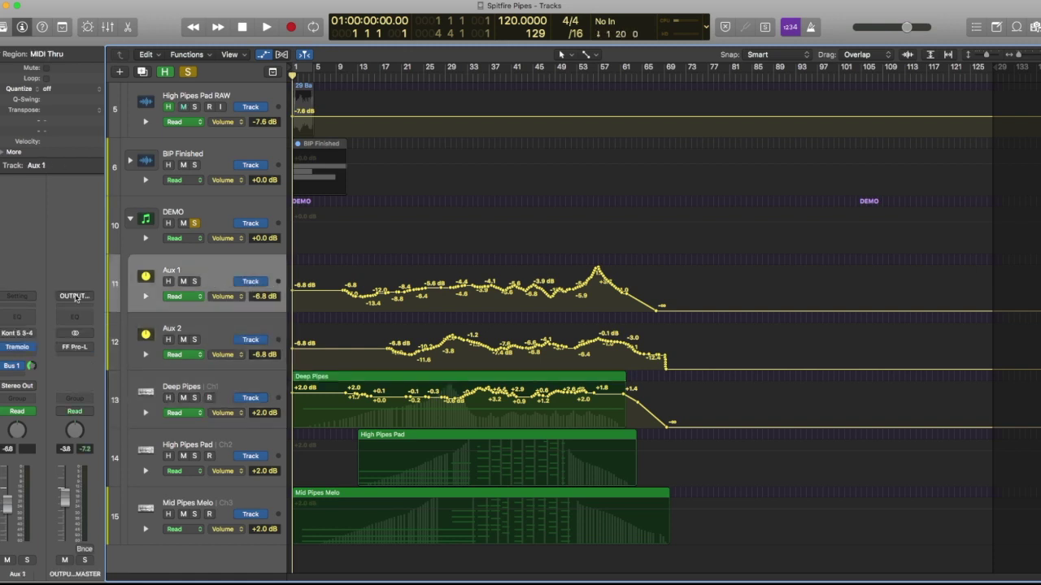
pyautogui.click(16, 348)
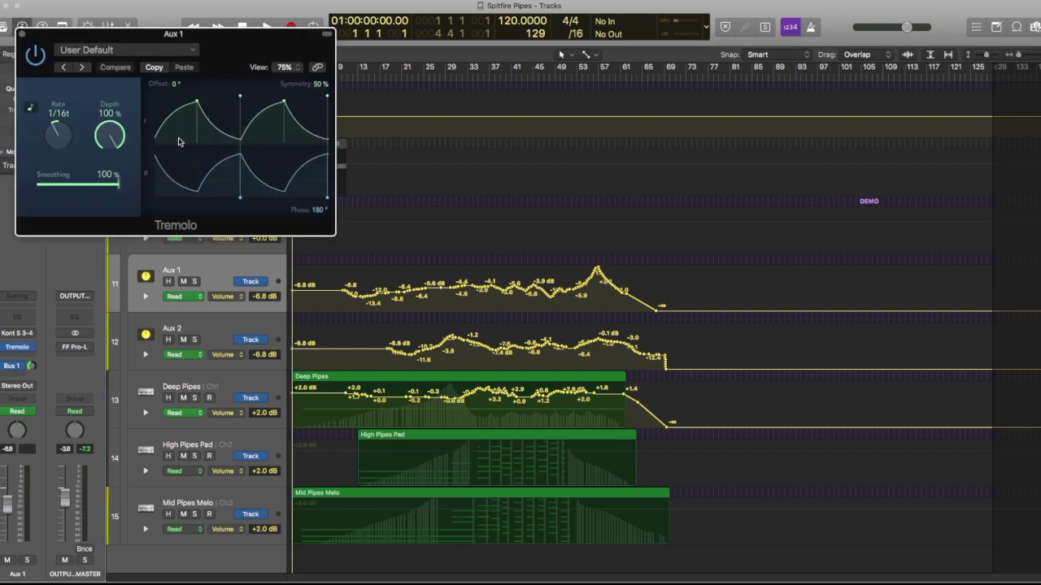
pyautogui.click(22, 34)
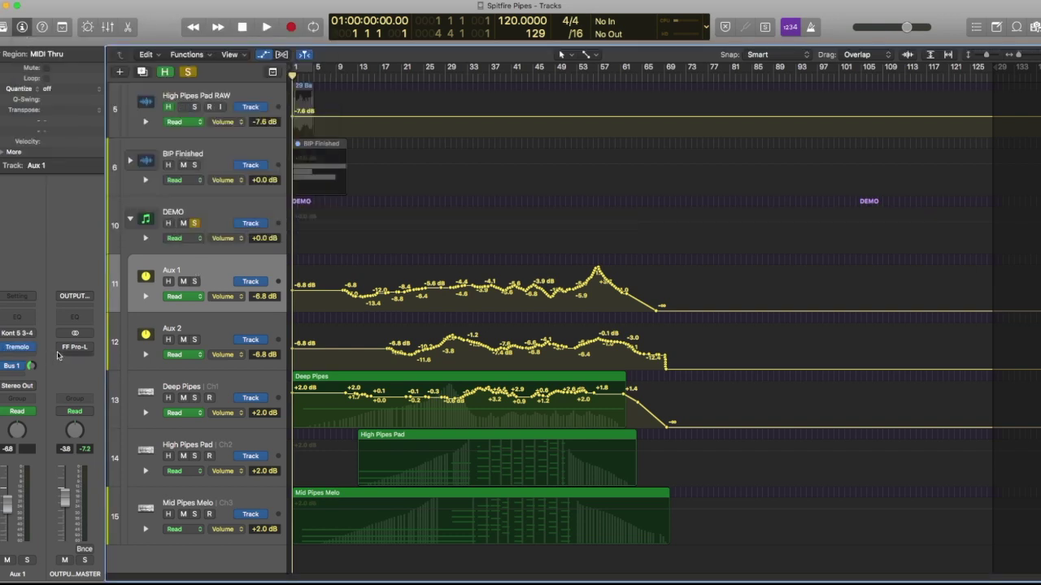
# - Open Kontakt 5 from the Deep Pipes track and look over the Deep Pipes, High Pipes Pad and Mid Pipes Melo instruments
pyautogui.click(226, 387)
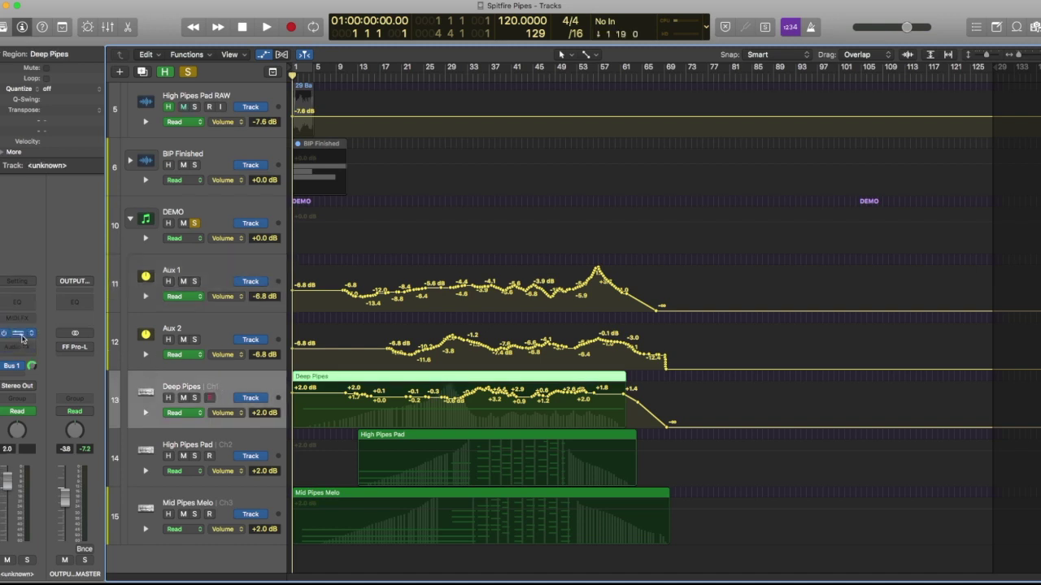
pyautogui.click(25, 335)
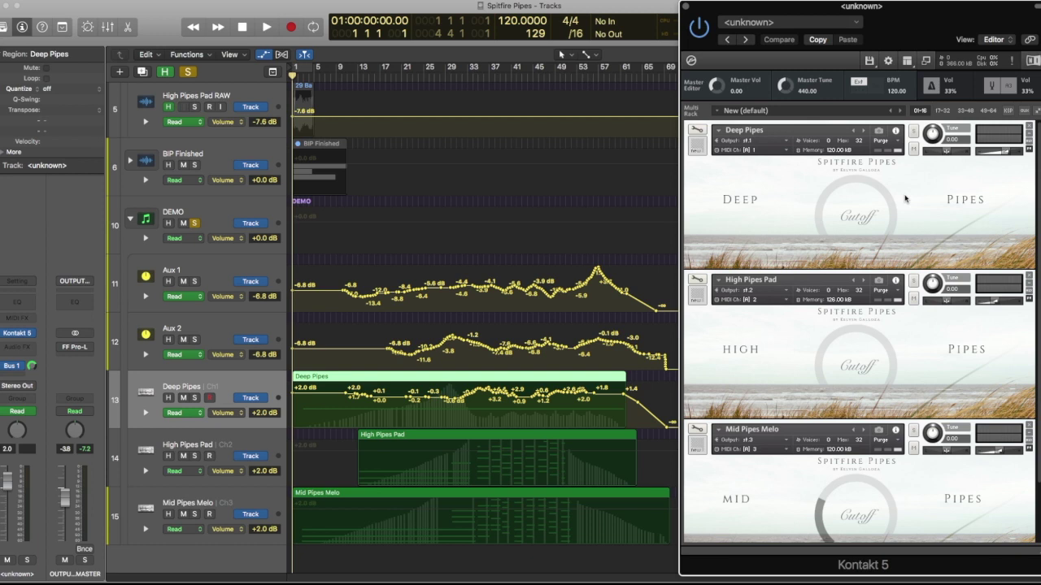
pyautogui.scroll(-3, 927, 260)
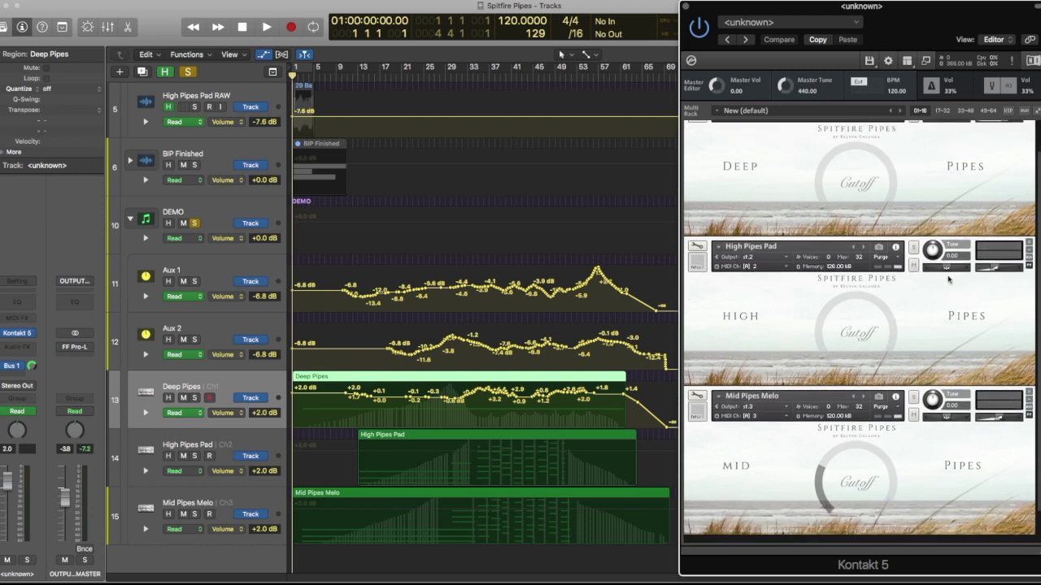
pyautogui.scroll(3, 907, 241)
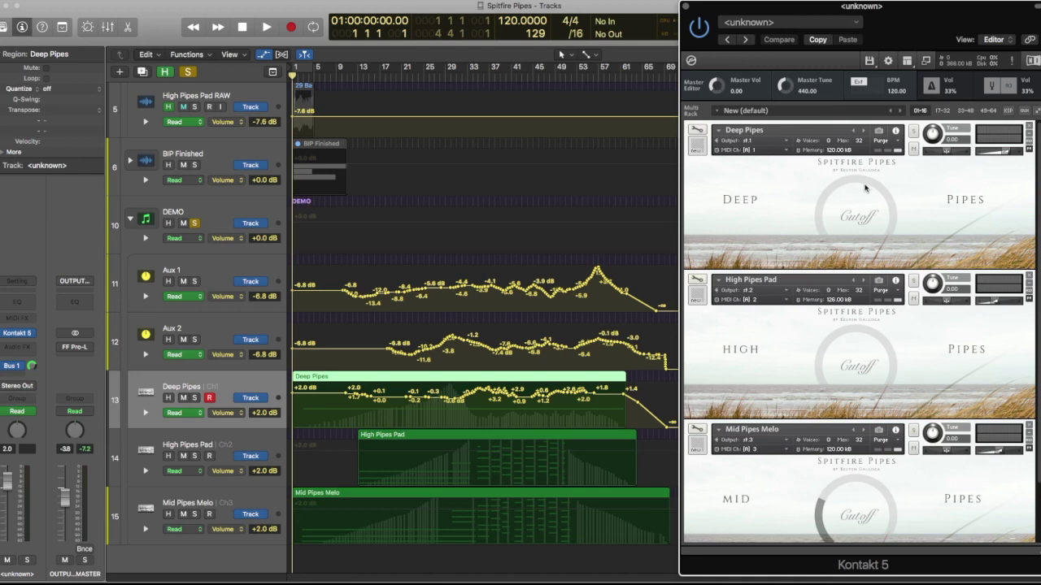
# - Examine the Deep Pipes instrument's script, sample mapping, loop, filter and insert effects in edit mode, and return to the rack view
pyautogui.click(697, 130)
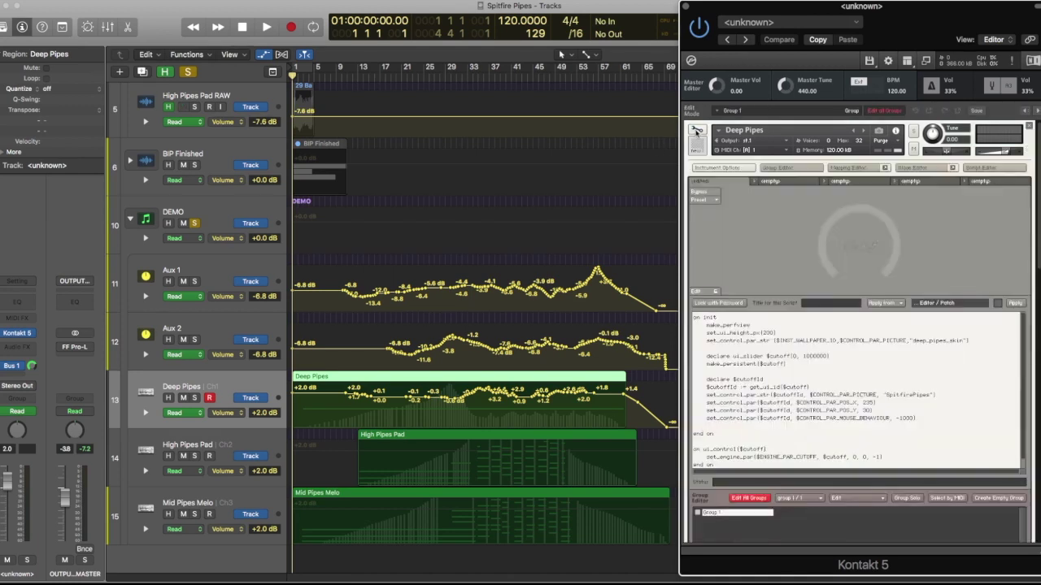
pyautogui.click(997, 170)
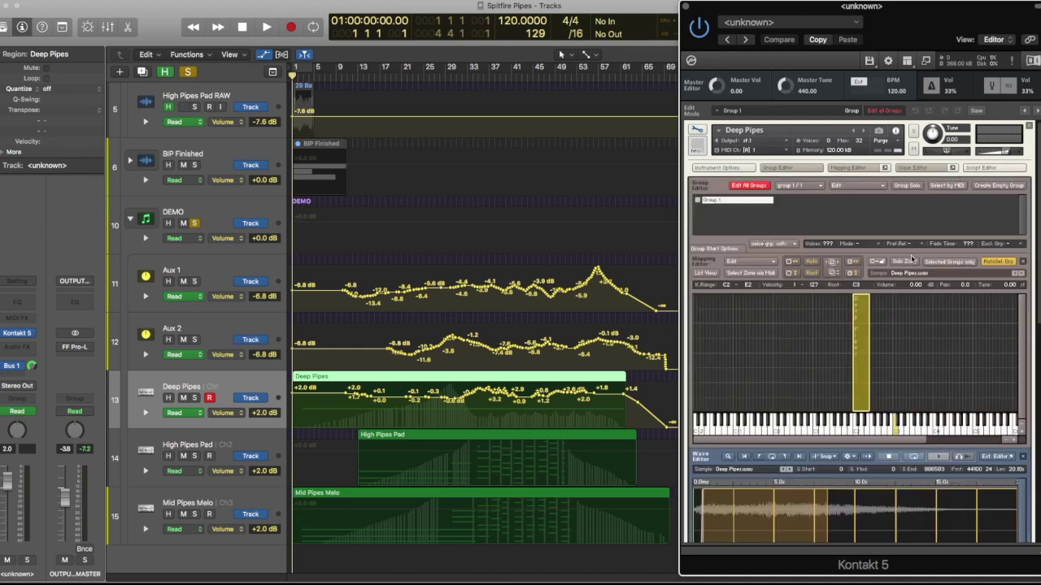
pyautogui.scroll(-2, 912, 259)
pyautogui.scroll(-8, 911, 259)
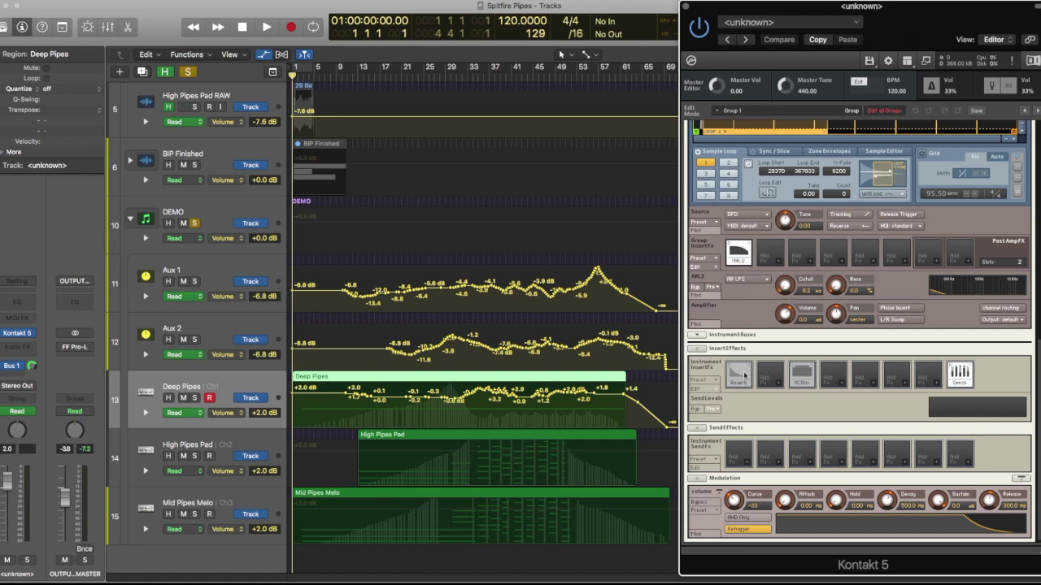
pyautogui.click(801, 376)
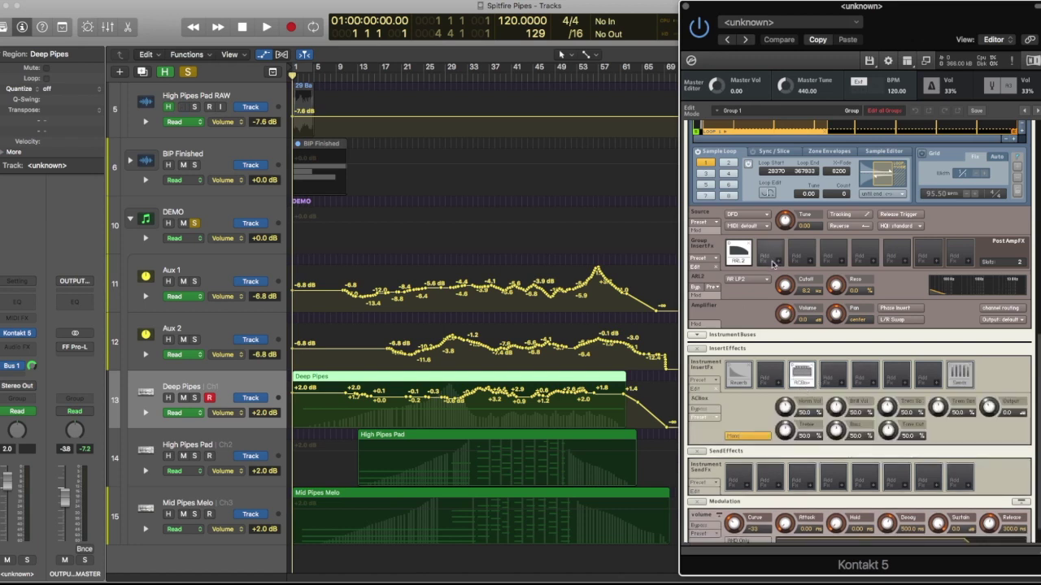
pyautogui.scroll(10, 928, 346)
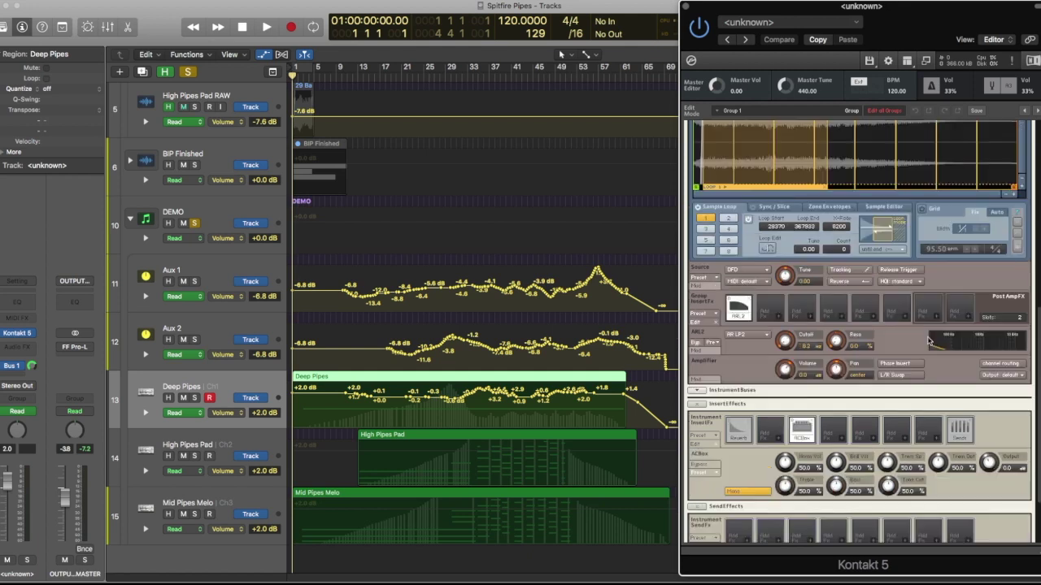
pyautogui.scroll(5, 805, 323)
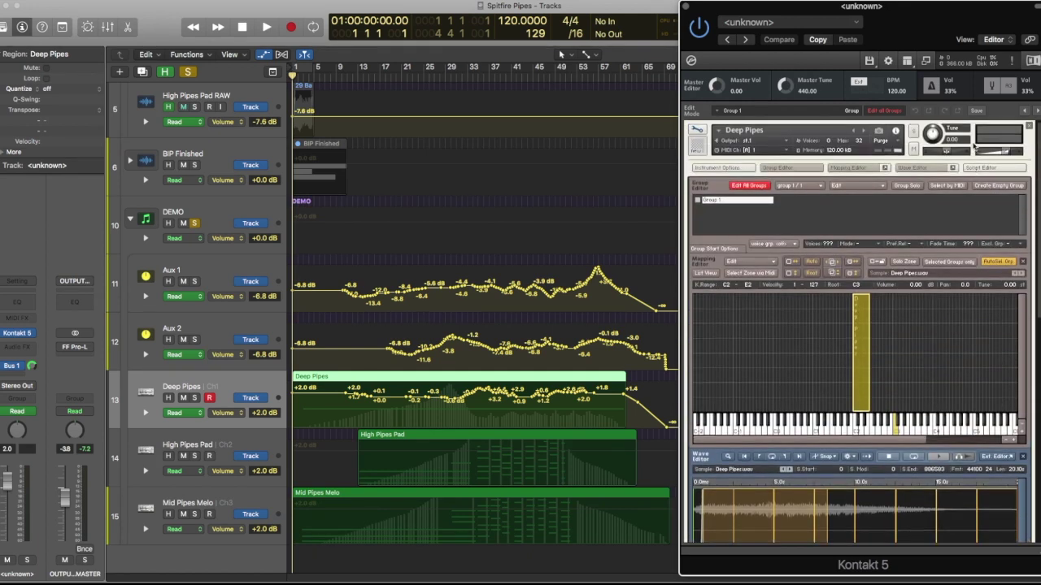
pyautogui.click(696, 131)
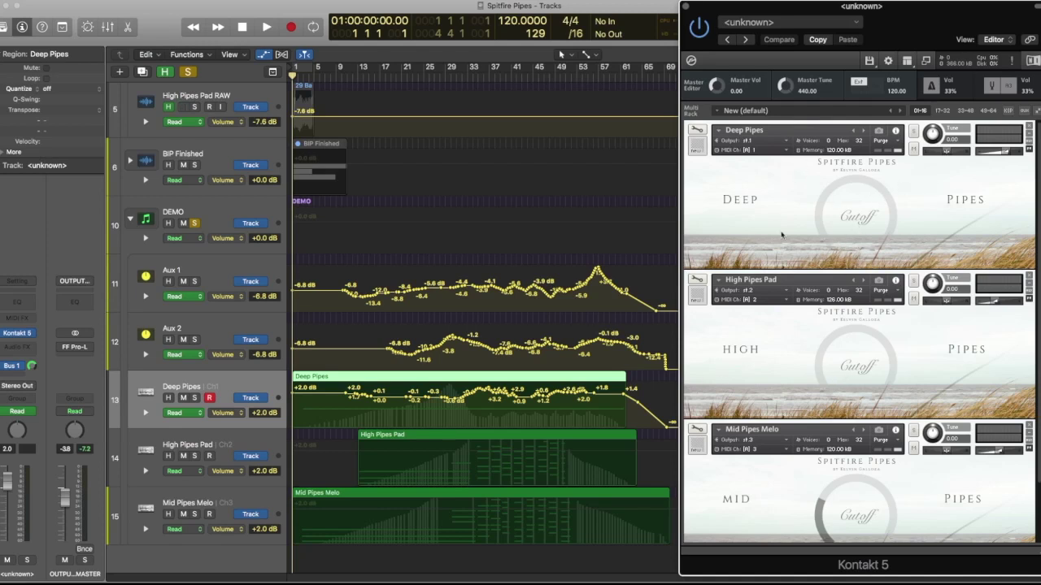
# - Adjust the Cutoff knob of the Deep Pipes instrument and play the soloed DEMO arrangement
pyautogui.moveTo(813, 231); pyautogui.dragTo(879, 209)
pyautogui.press('space')
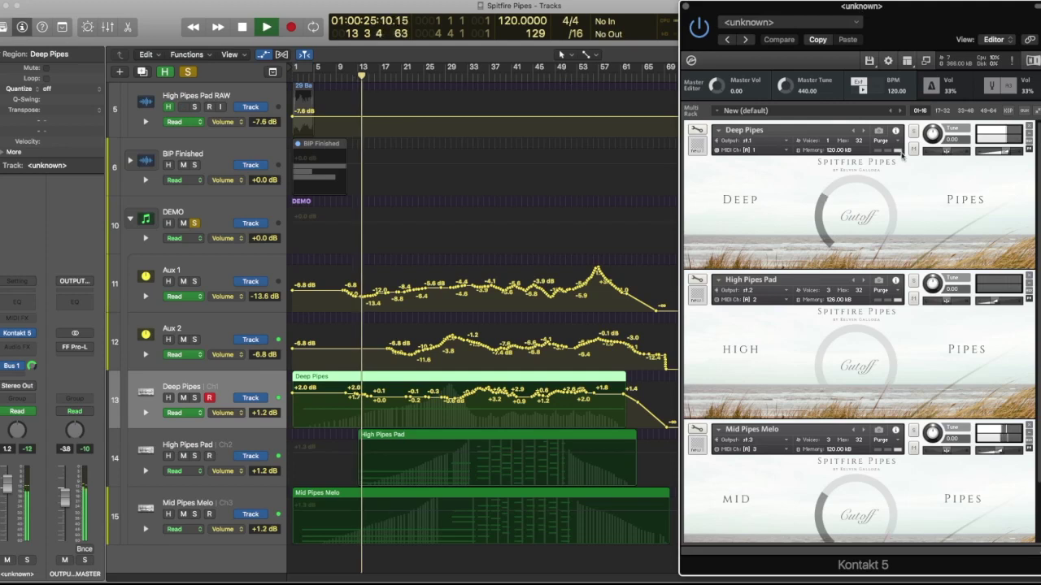
# - Watch the Cutoff knobs of the Deep Pipes, High Pipes Pad and Mid Pipes Melo instruments while the DEMO arrangement plays
pyautogui.scroll(-2, 1031, 142)
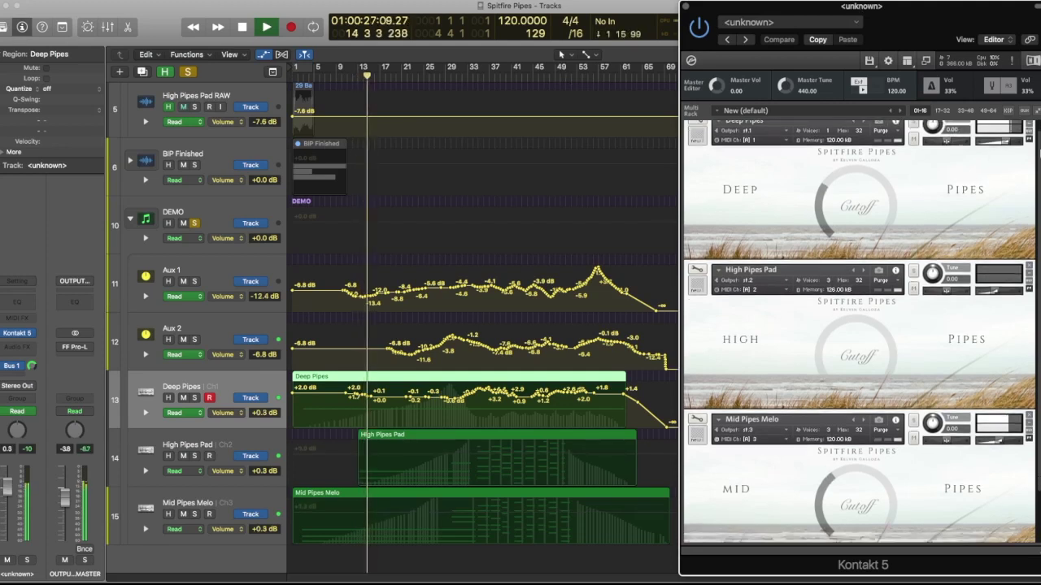
pyautogui.scroll(-2, 858, 325)
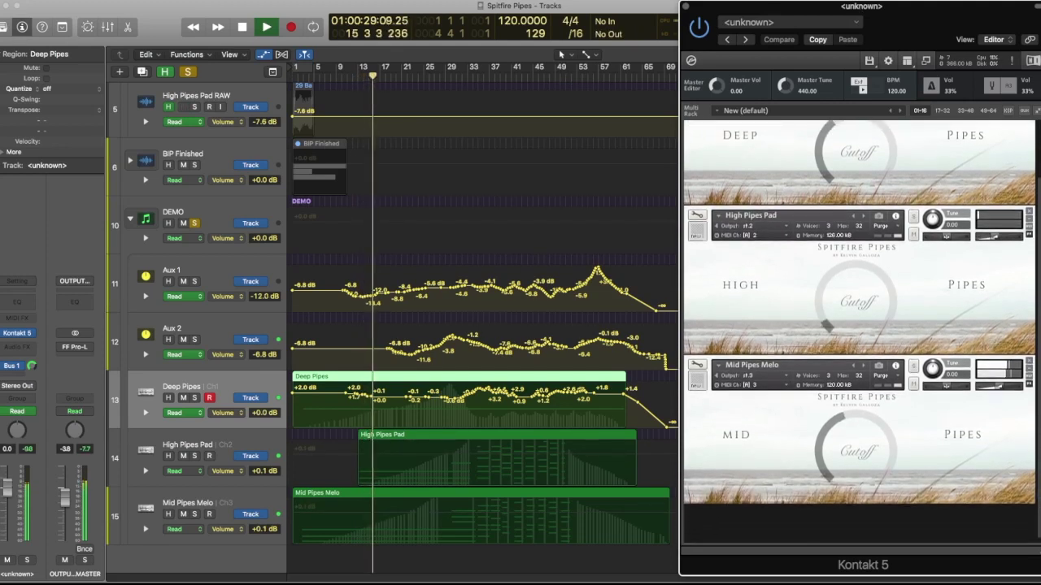
pyautogui.scroll(1, 858, 325)
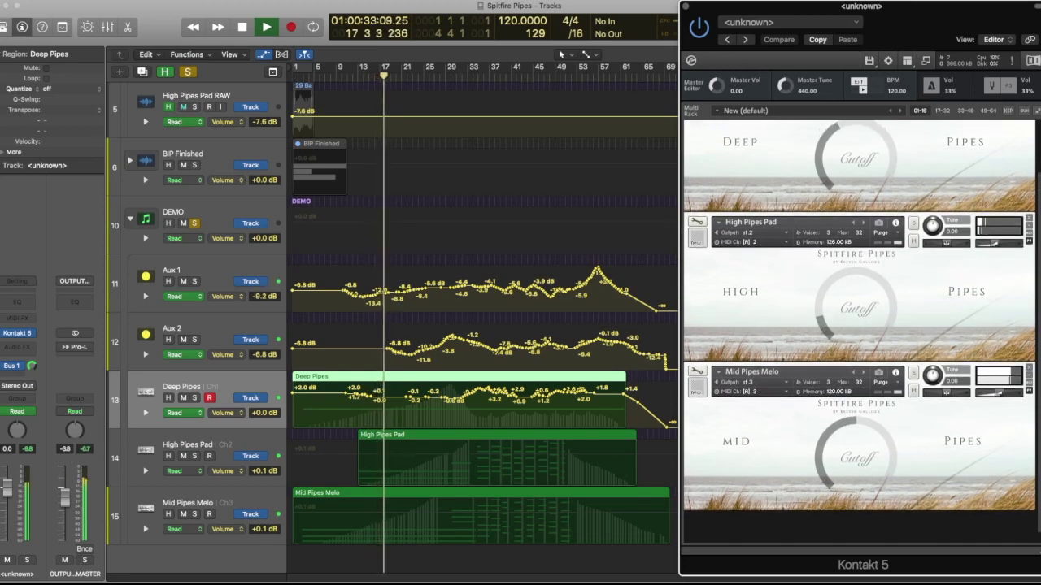
pyautogui.scroll(2, 859, 325)
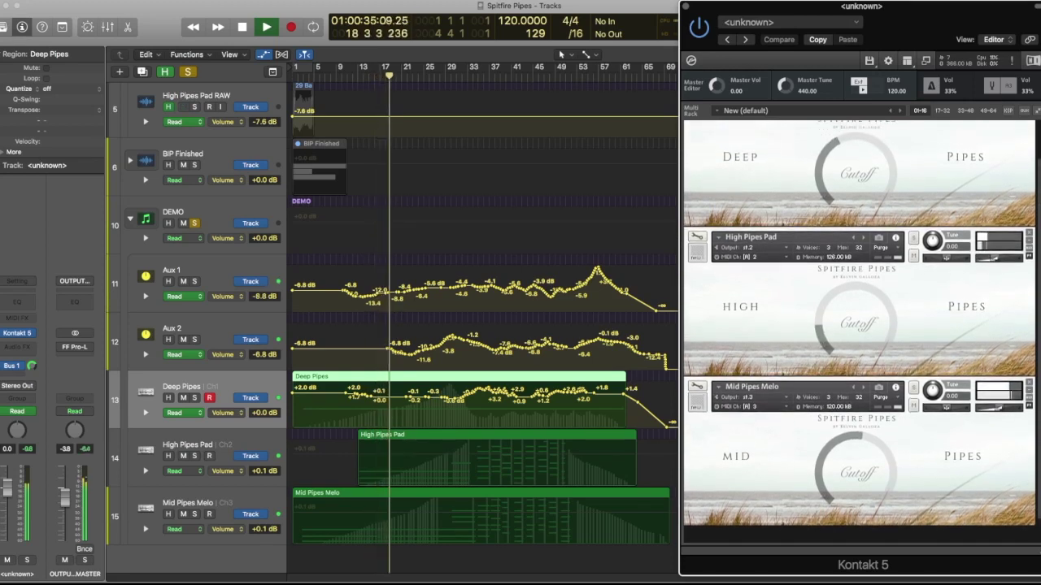
pyautogui.scroll(3, 859, 325)
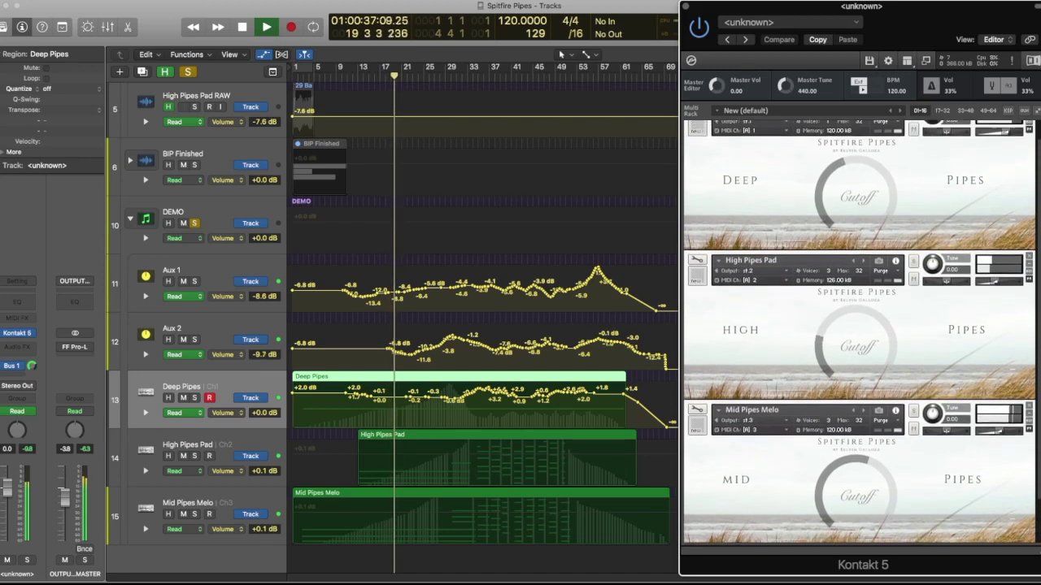
pyautogui.scroll(2, 859, 325)
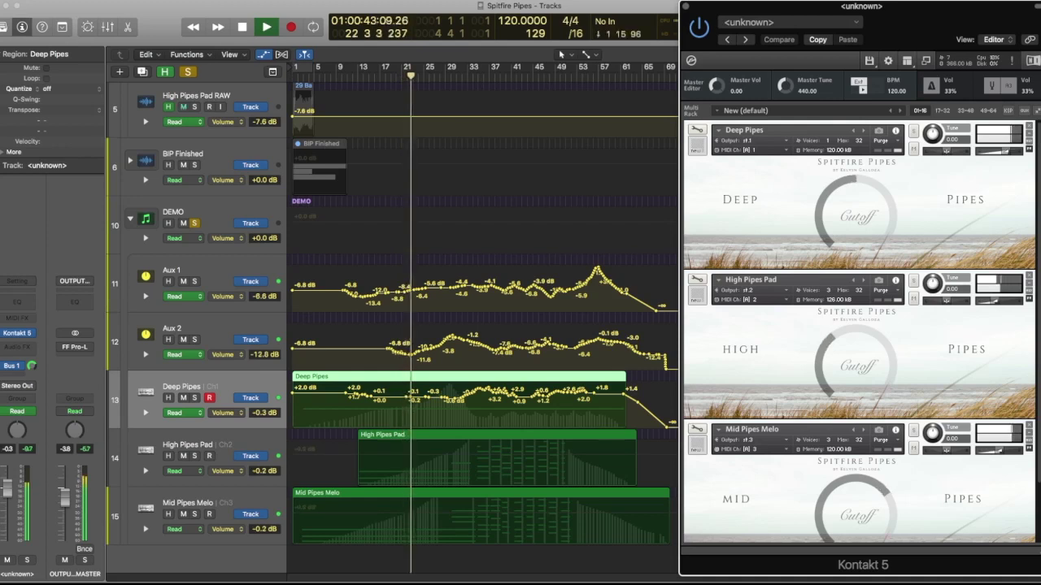
pyautogui.scroll(-2, 857, 326)
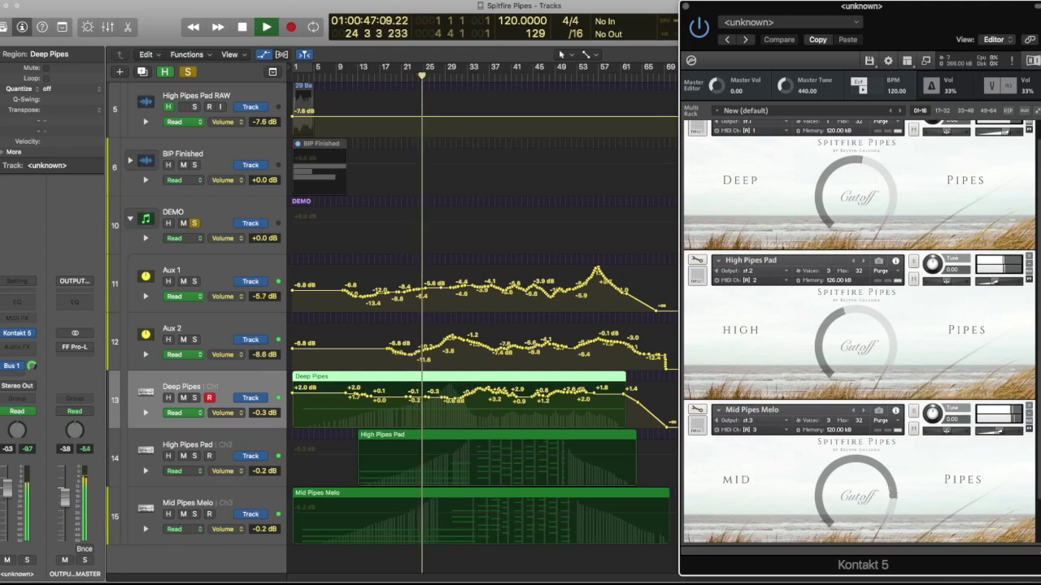
pyautogui.scroll(-2, 858, 325)
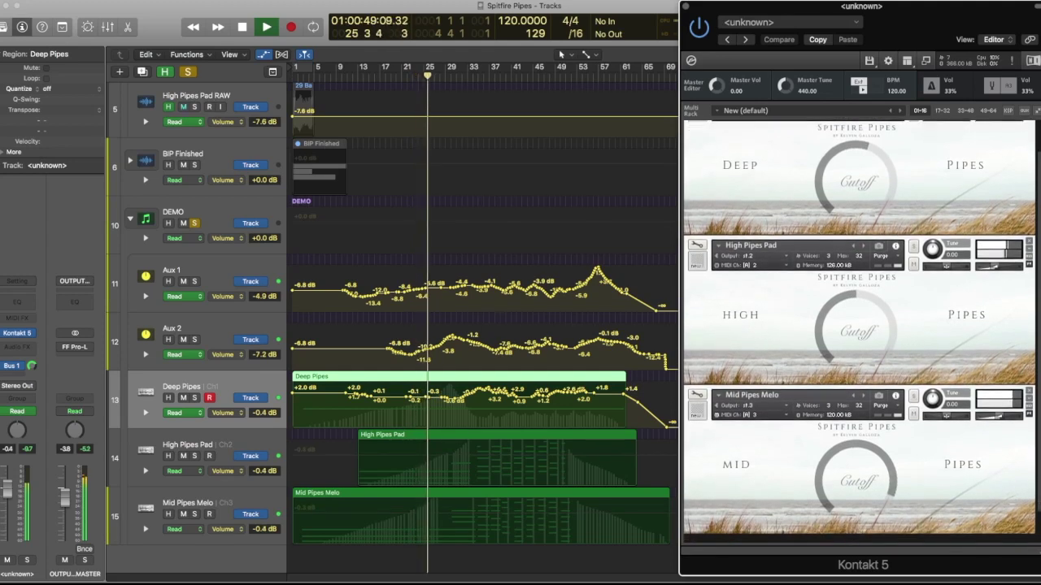
pyautogui.scroll(-1, 858, 325)
pyautogui.scroll(-2, 858, 325)
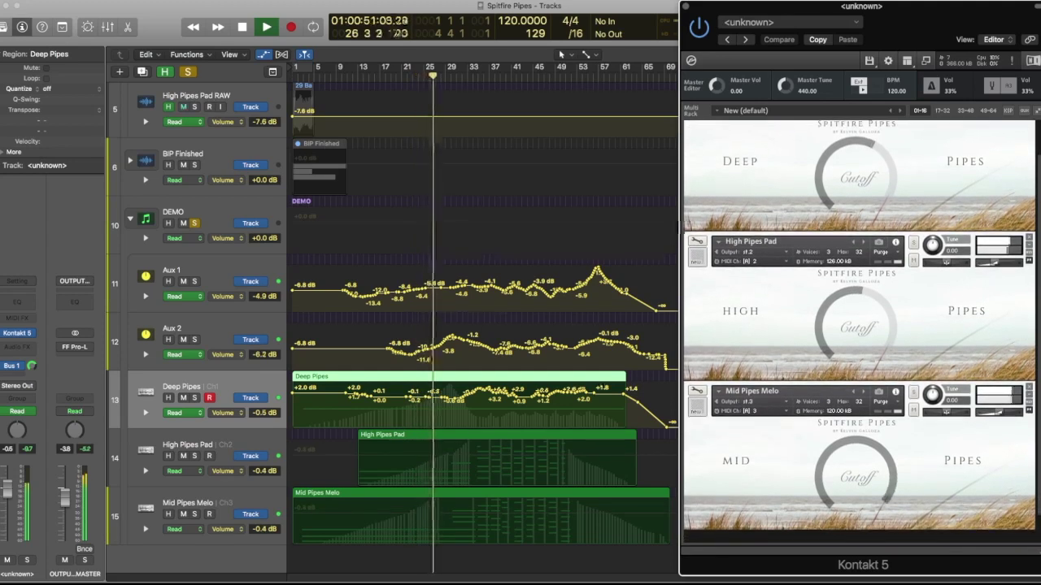
pyautogui.scroll(-2, 858, 326)
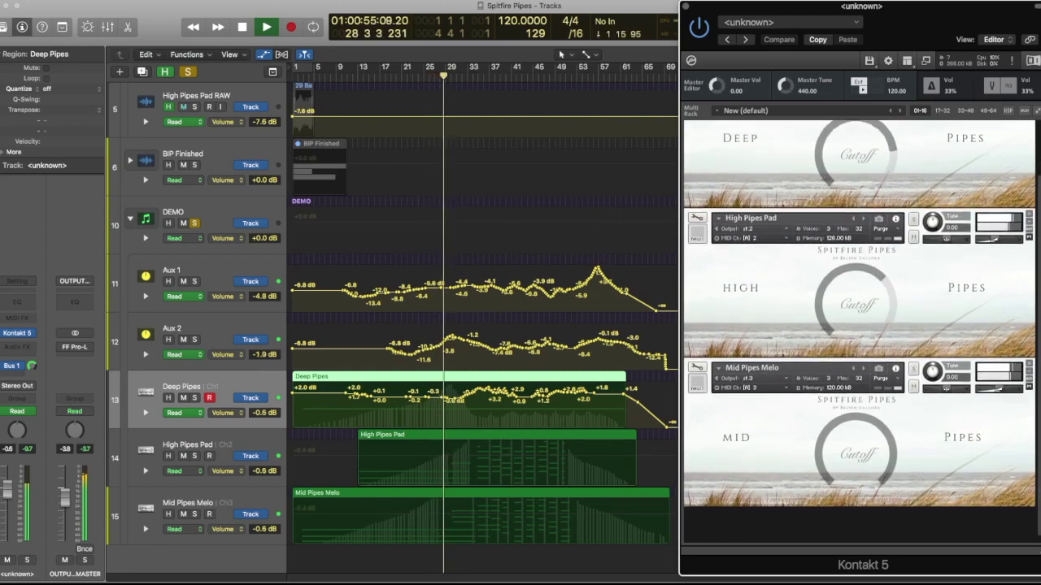
pyautogui.scroll(2, 858, 325)
pyautogui.scroll(5, 1034, 140)
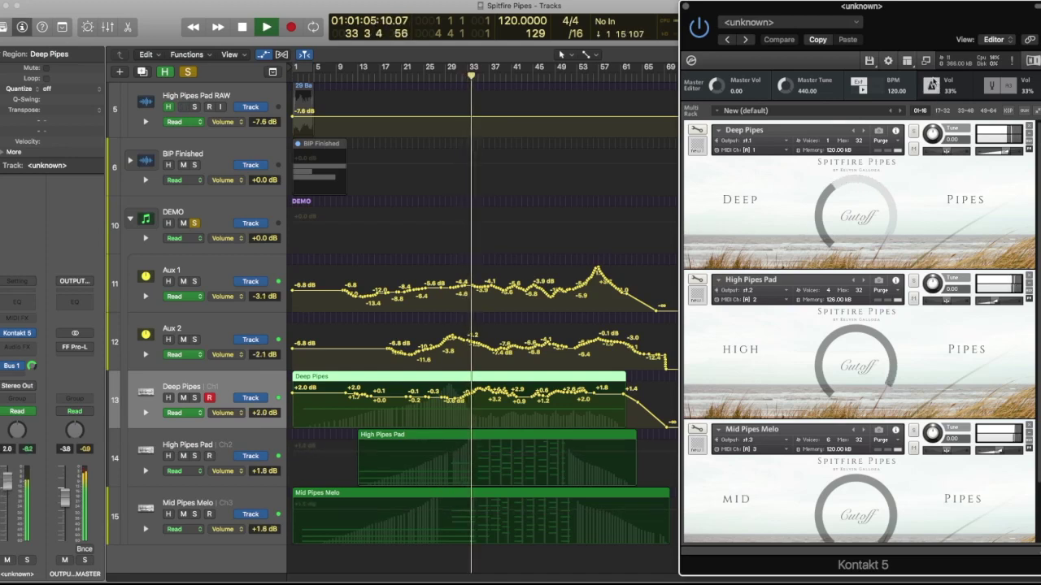
# - Show Kontakt's on-screen keyboard and compare the mapped key ranges of Deep Pipes, High Pipes Pad and Mid Pipes Melo
pyautogui.click(908, 63)
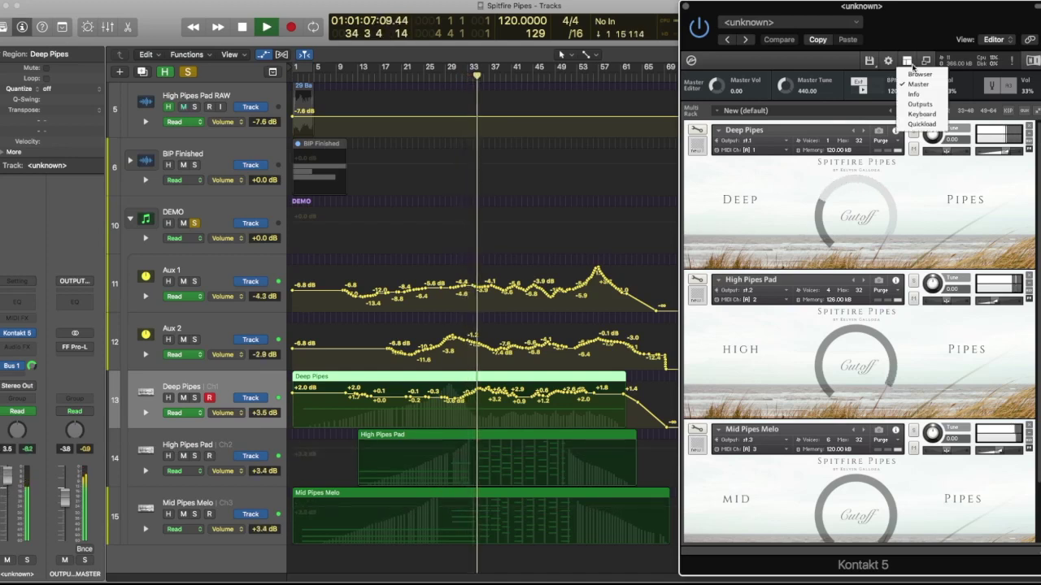
pyautogui.click(922, 114)
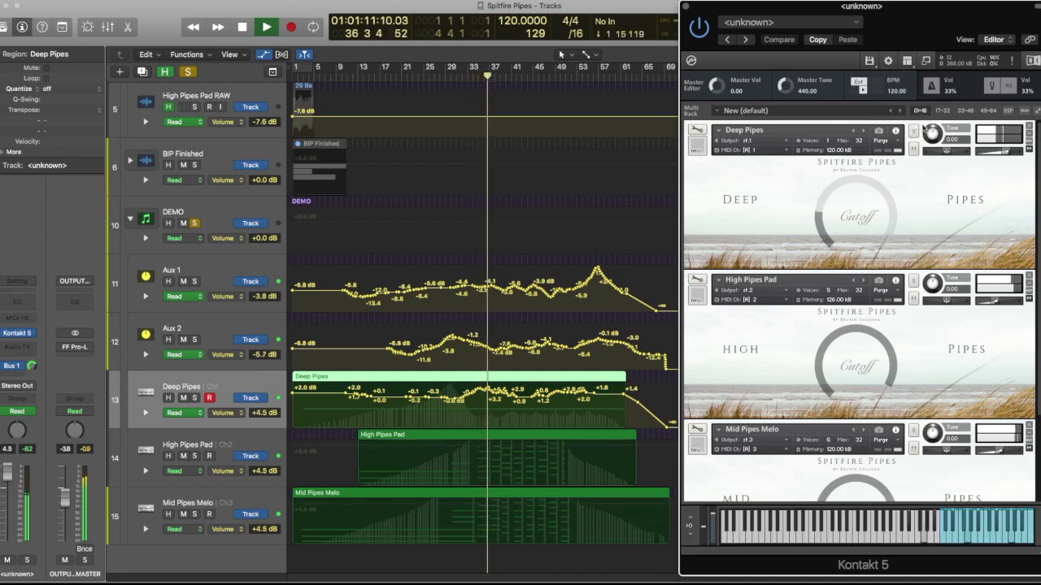
pyautogui.click(925, 128)
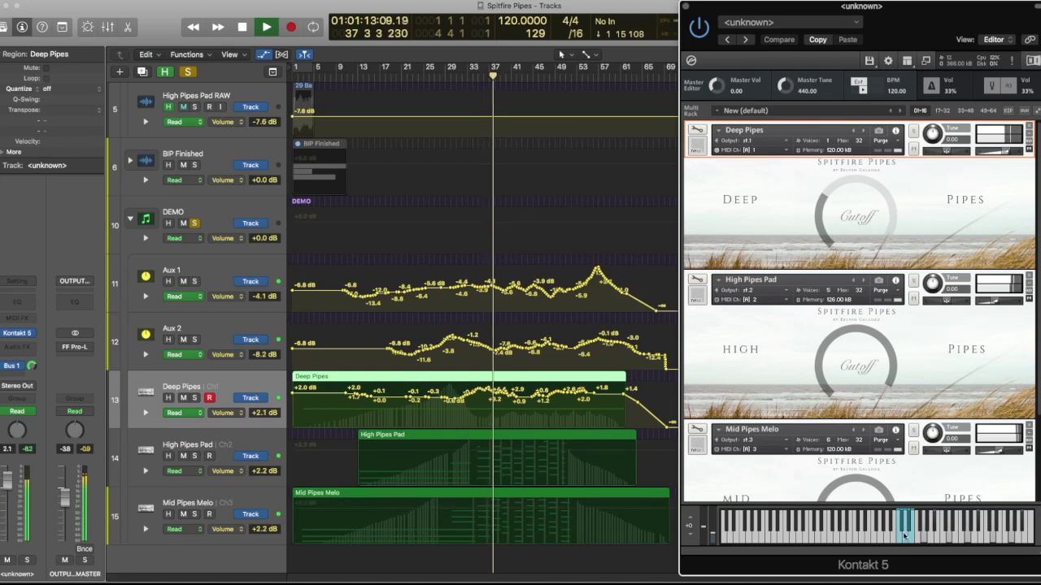
pyautogui.click(921, 396)
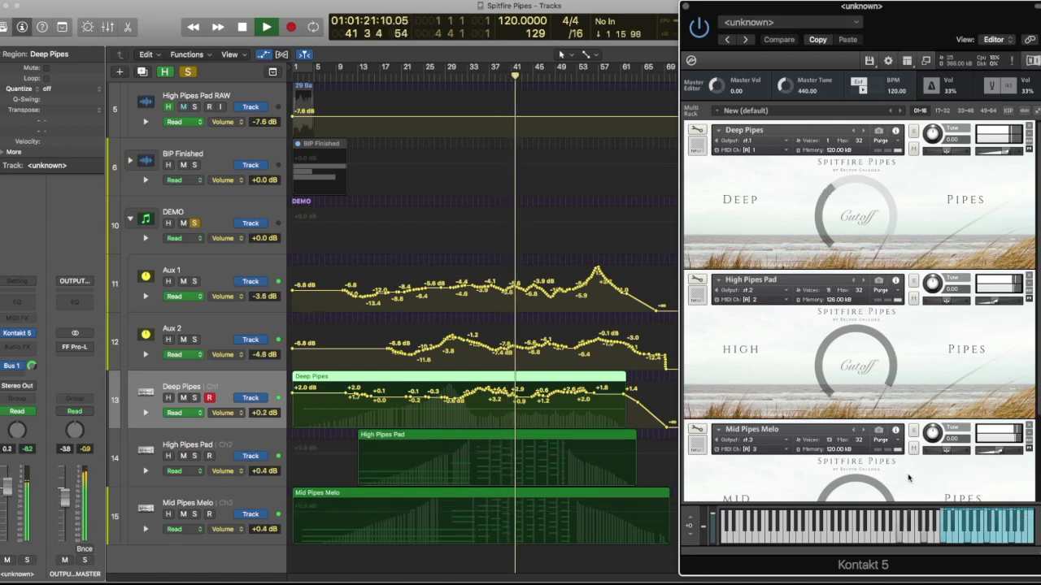
pyautogui.click(907, 427)
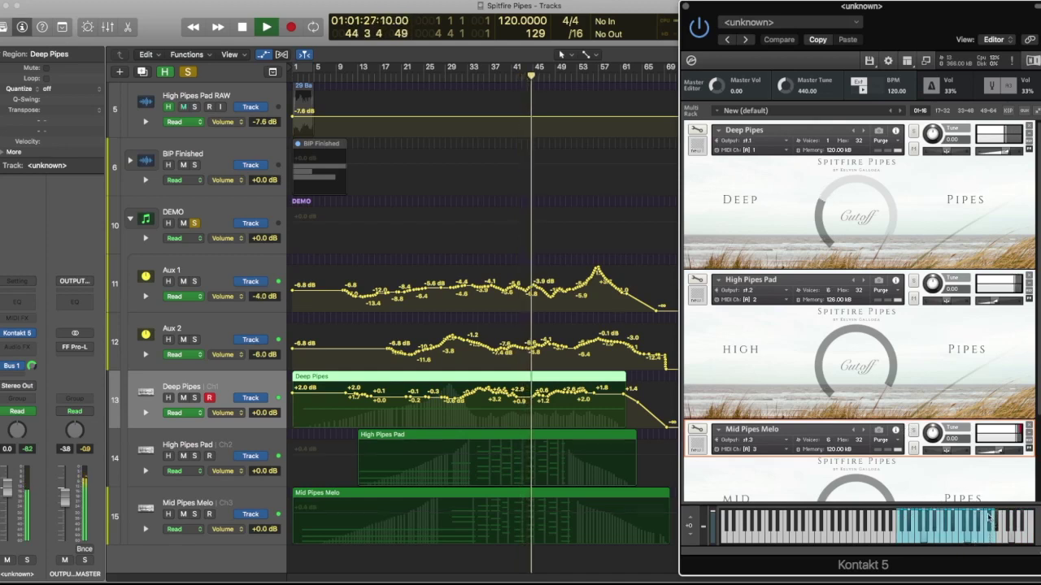
# - Recheck the Aux 1 Tremolo settings during playback, close the plug-in and view the High Pipes Pad and Mid Pipes Melo instruments
pyautogui.click(214, 271)
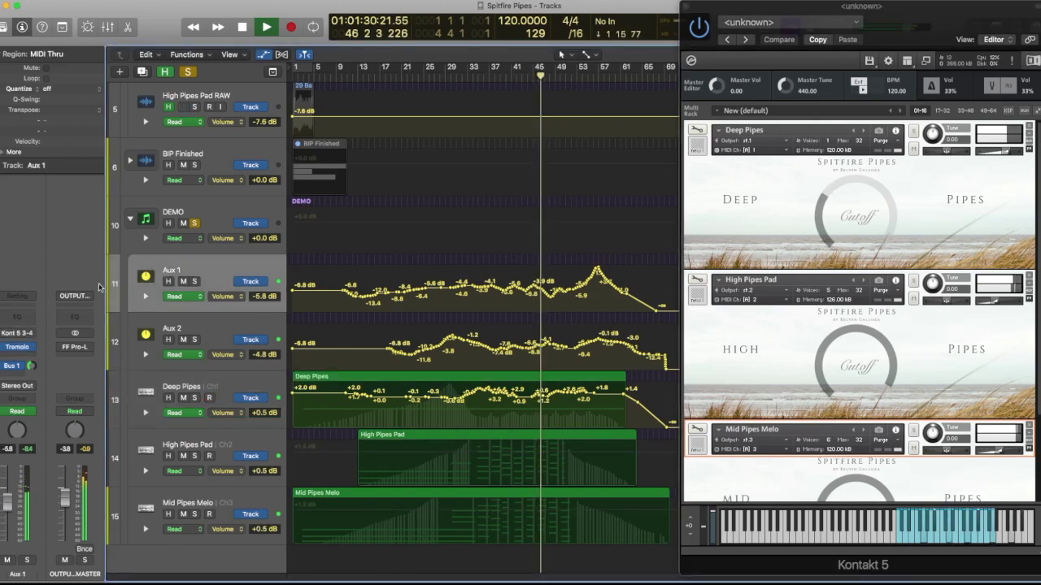
pyautogui.click(23, 348)
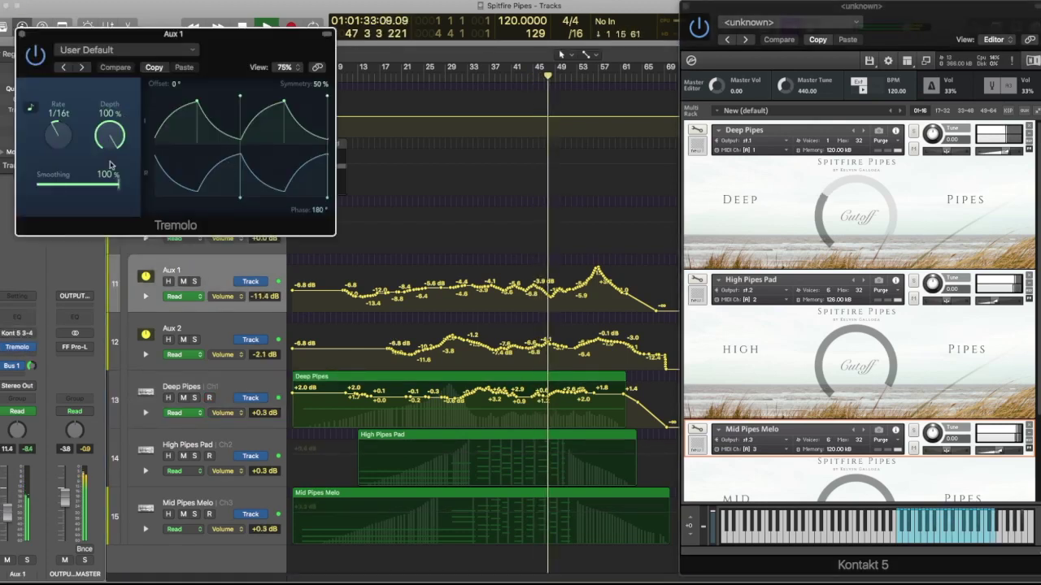
pyautogui.click(22, 34)
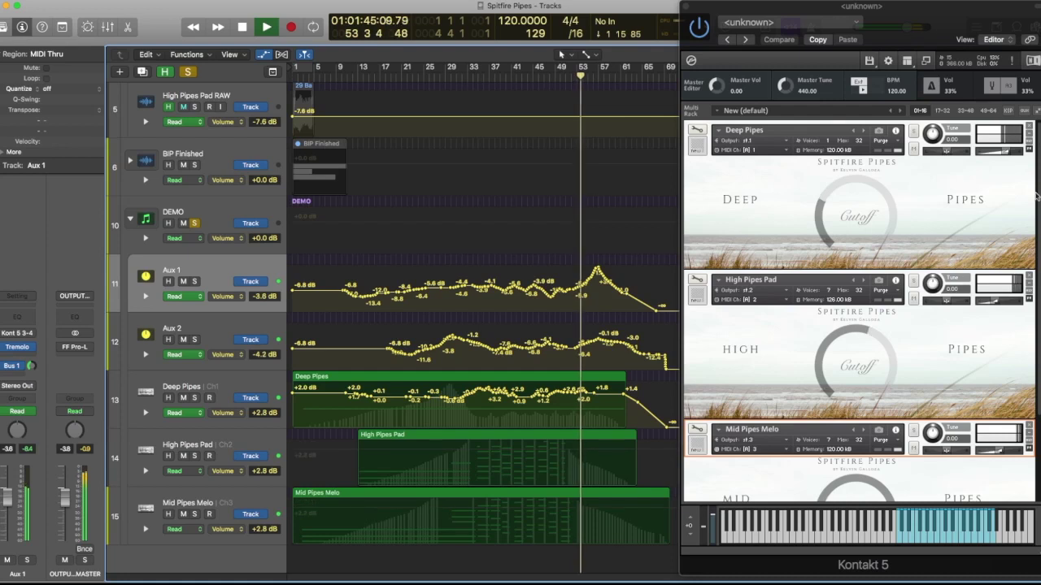
pyautogui.moveTo(1037, 172); pyautogui.dragTo(1037, 262)
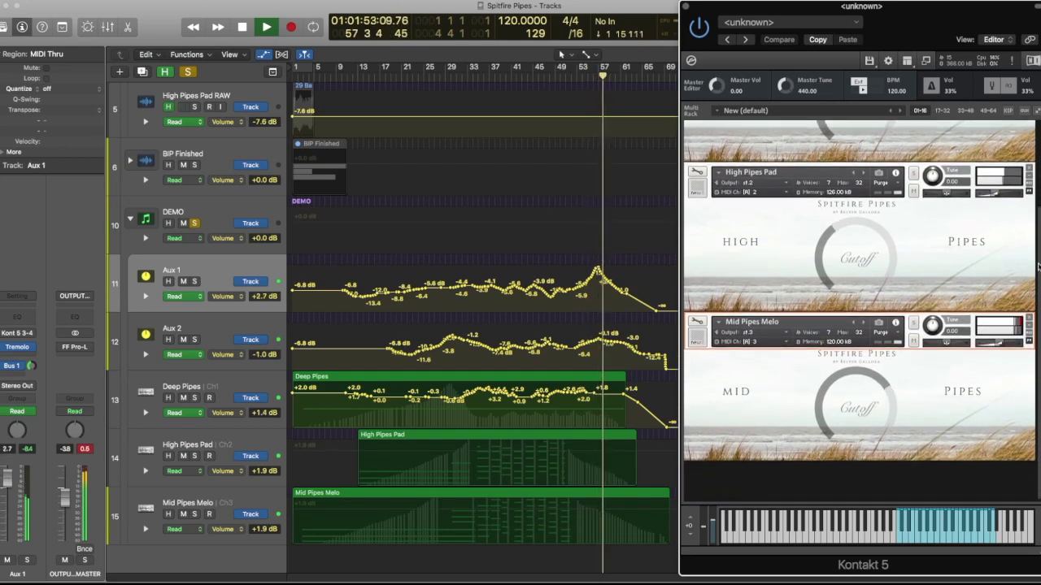